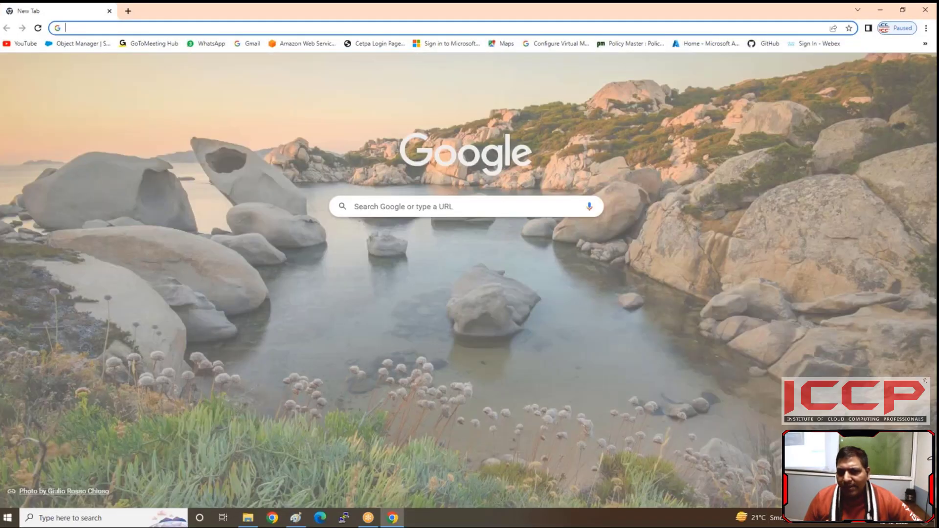
Step: Open the AWS sign-in page and sign in as root user with the account e-mail and password
click(297, 45)
click(344, 249)
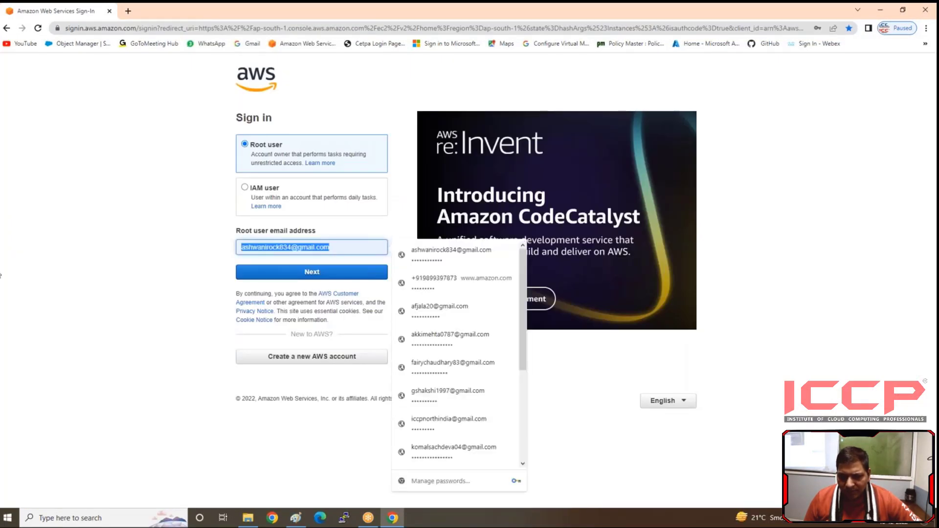
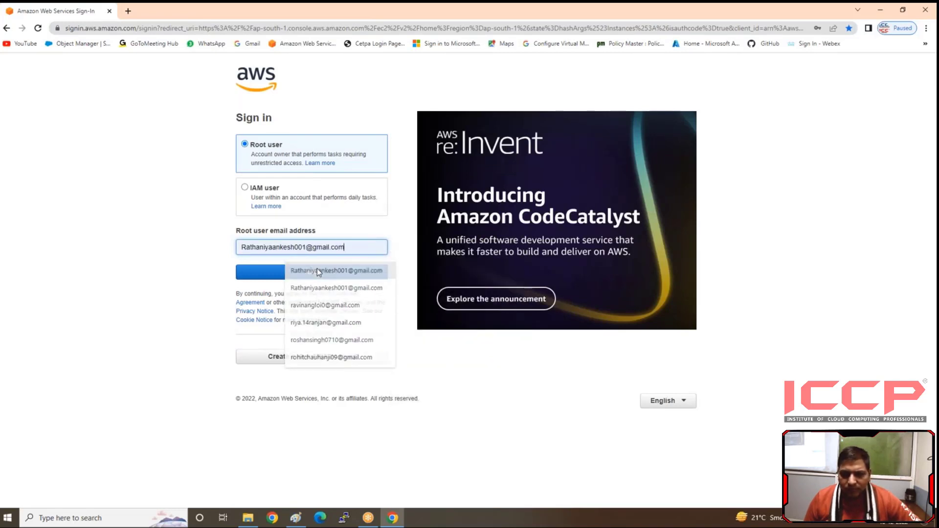
click(296, 270)
click(296, 272)
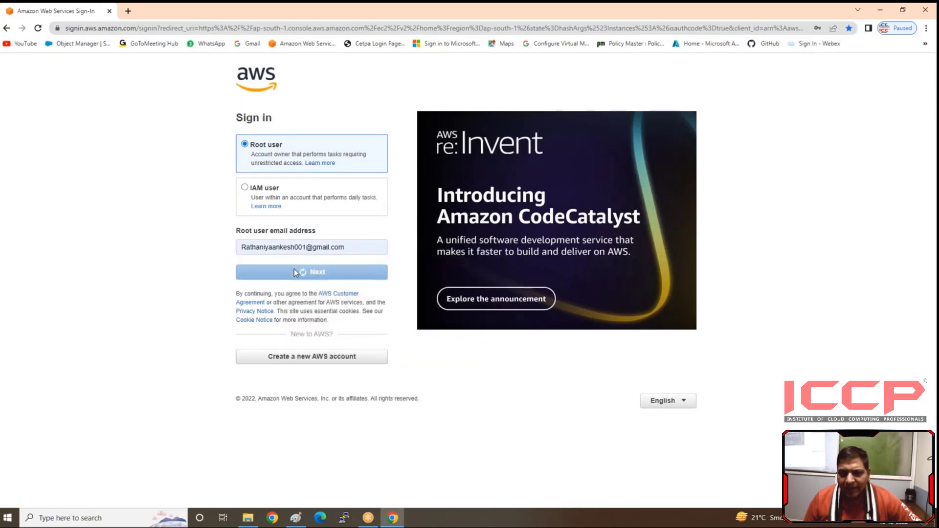
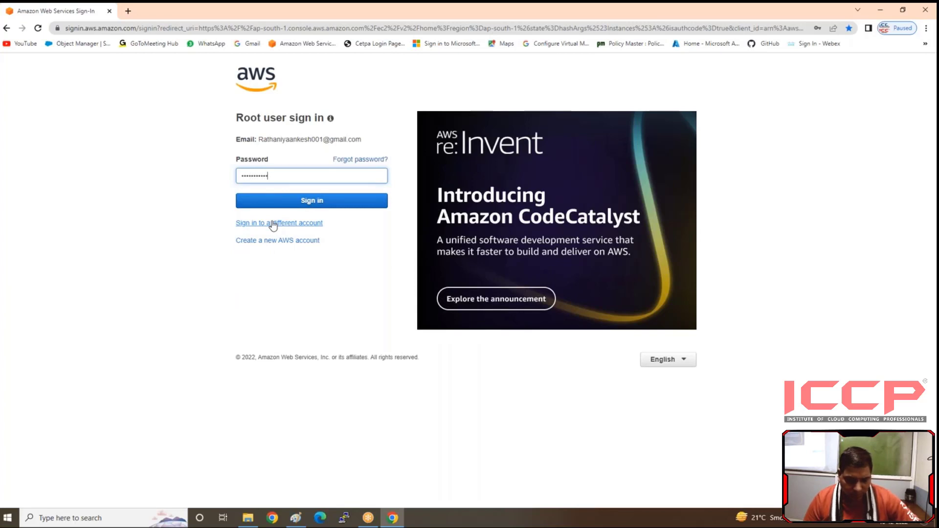
key(Return)
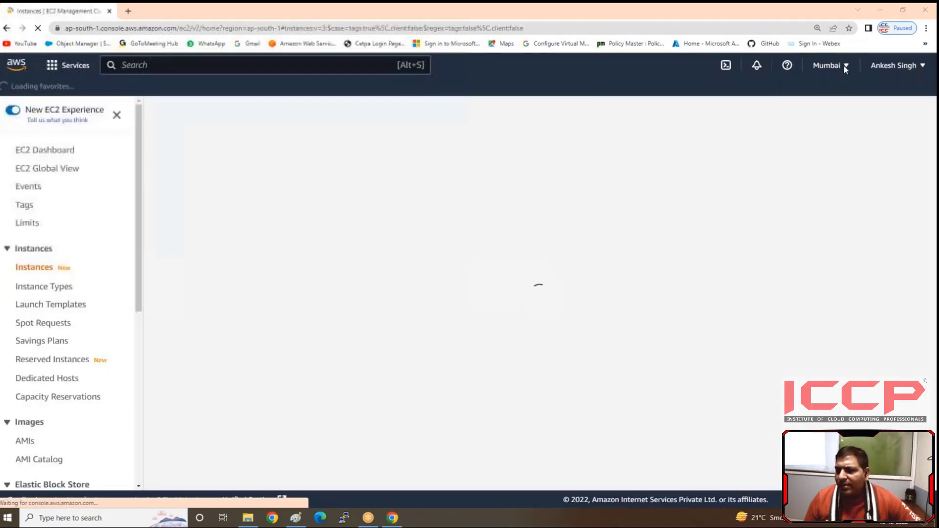
Step: Look over the available regions without changing the region, and open the EC2 service by searching for "ec2"
click(842, 65)
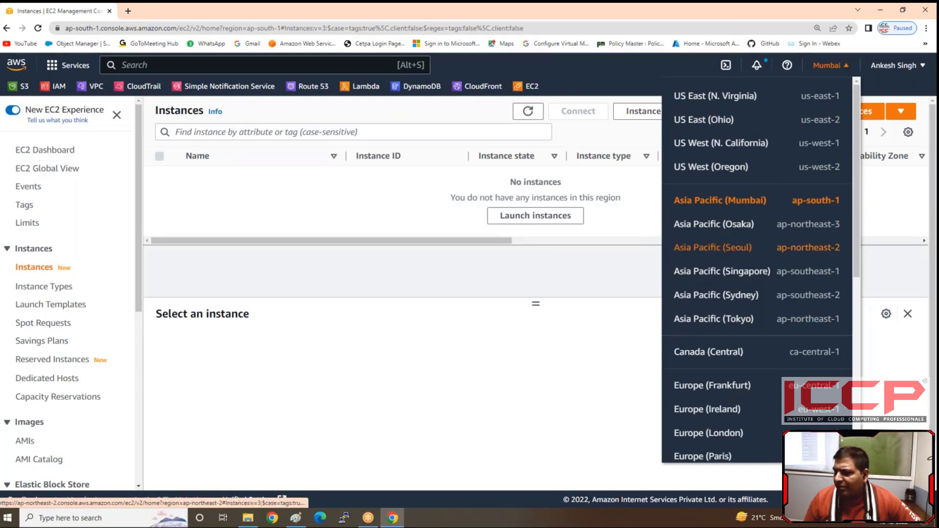
click(599, 276)
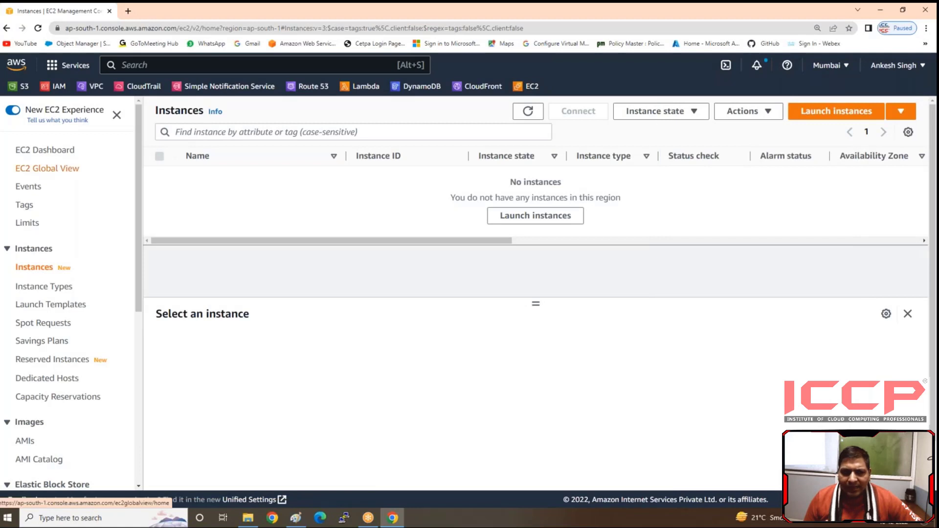
click(136, 66)
text(ec2)
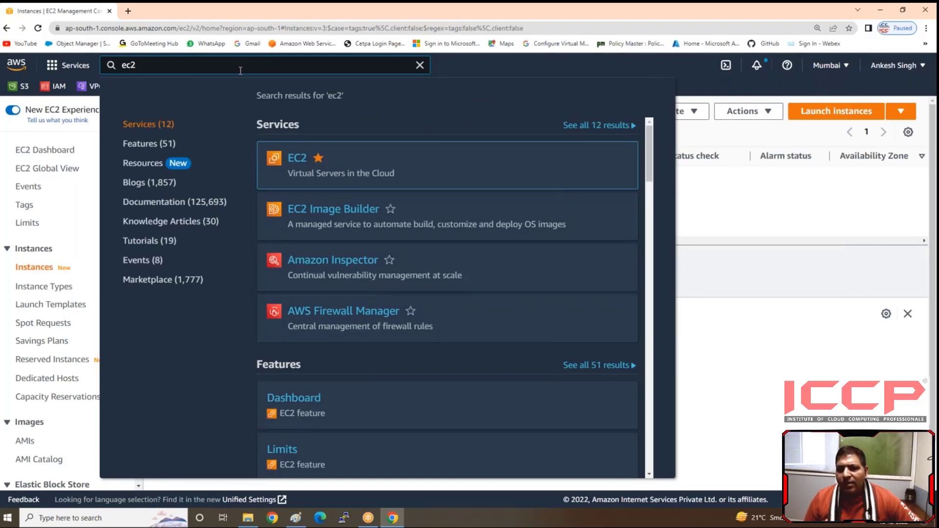
mouse_move(299, 157)
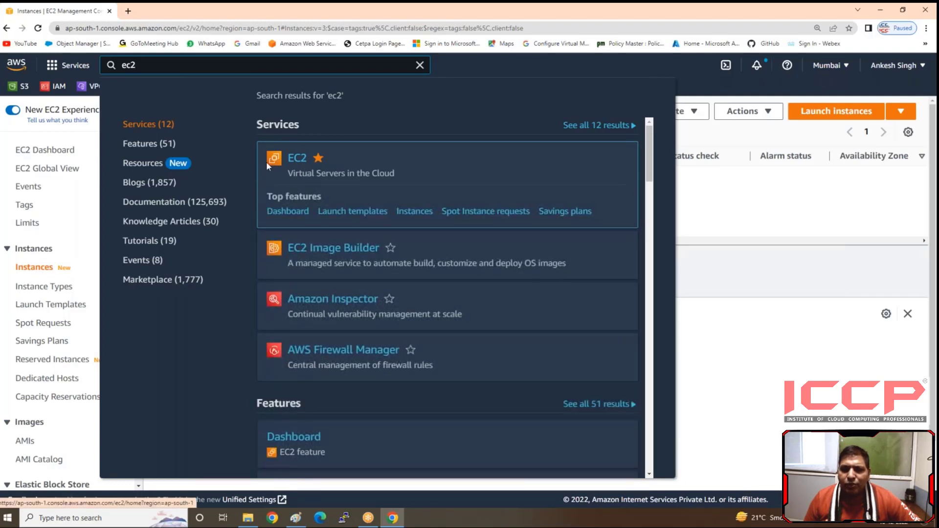
click(296, 157)
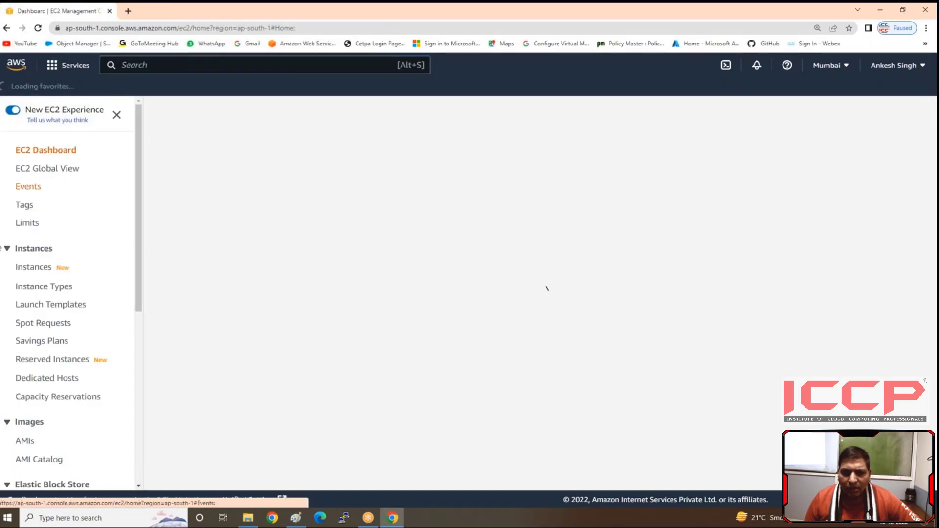
Step: Delete the Docker-sg, Linux-Sg and Windows-Sg security groups and refresh the security group list
scroll(58, 272, down, 7)
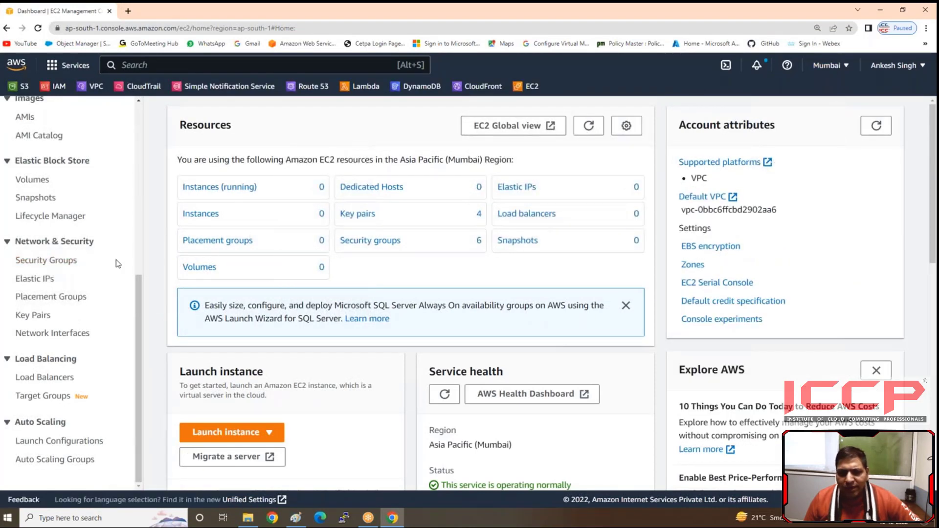
click(55, 268)
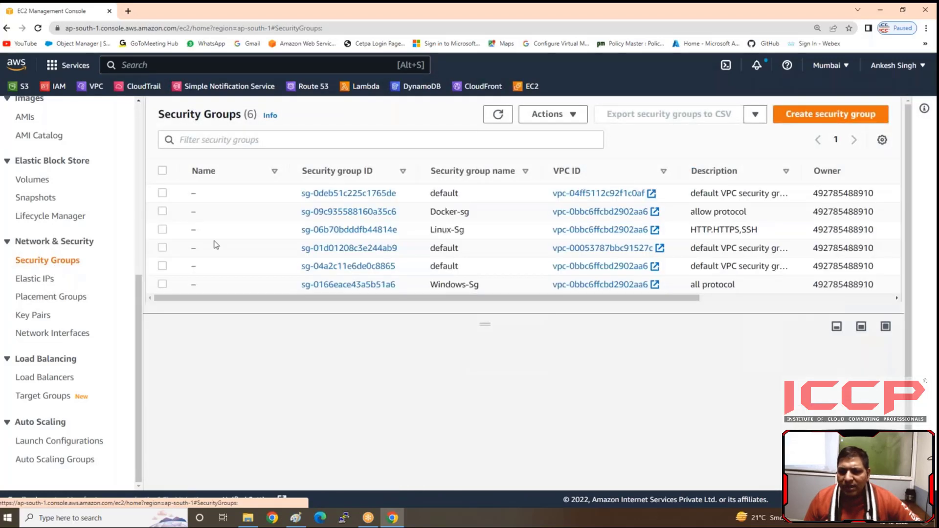
click(162, 211)
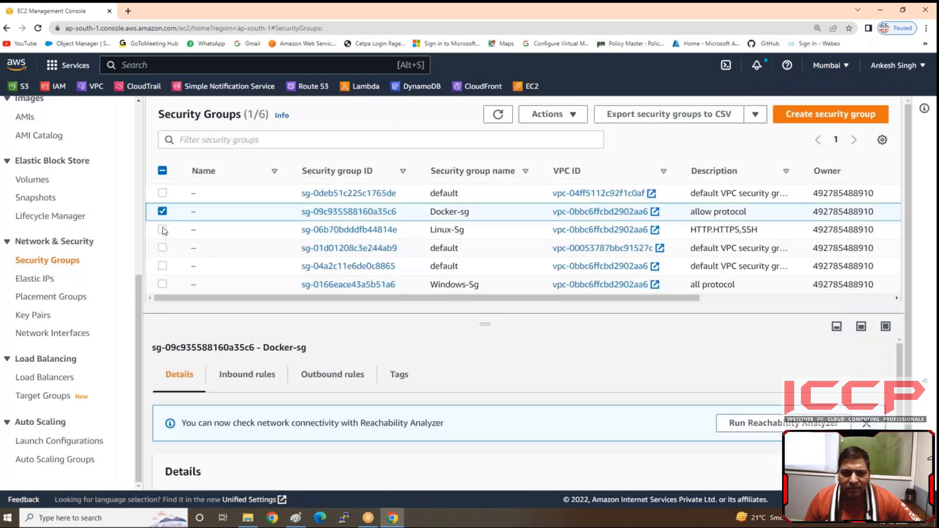
click(163, 230)
click(163, 284)
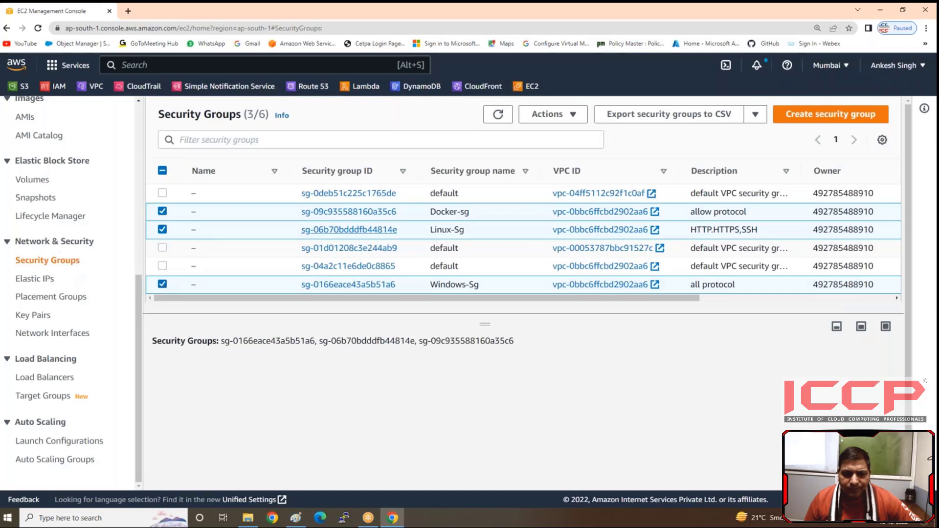
click(571, 117)
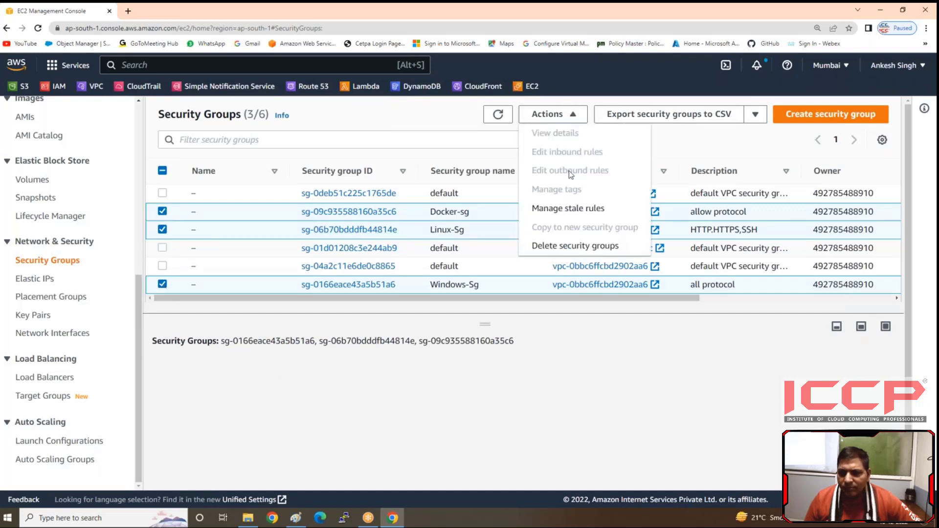
click(570, 245)
click(387, 341)
text(delete)
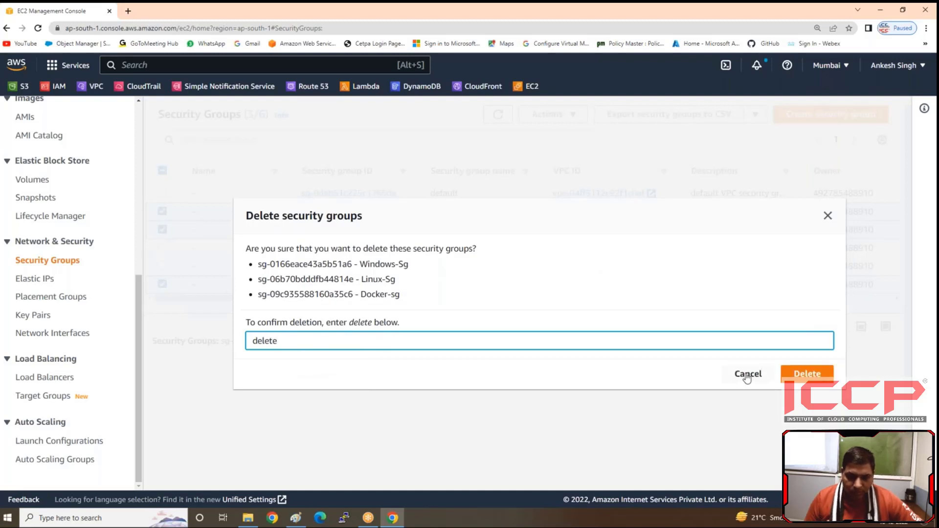
click(804, 375)
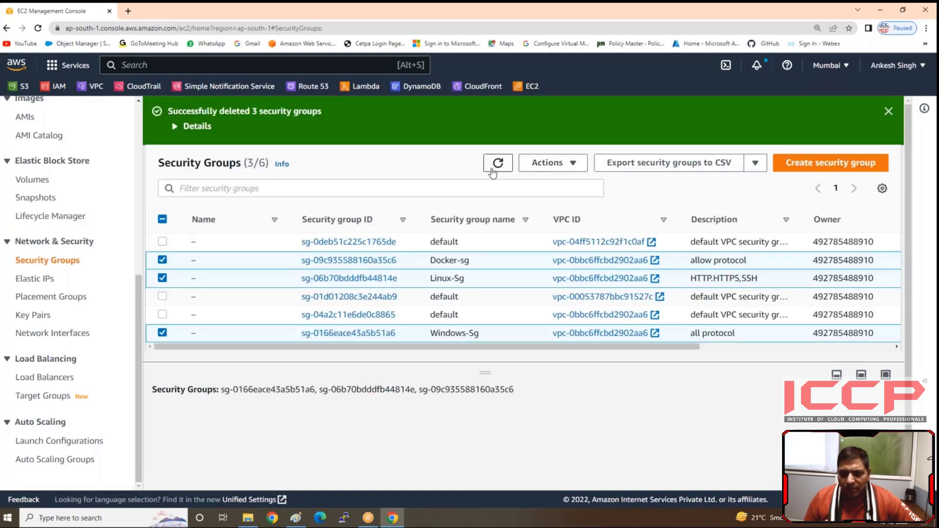
click(498, 163)
Step: Start a new security group named Linux-SG with the description "Allow SSh,HTTP ,HTTPS" in the default VPC
click(847, 165)
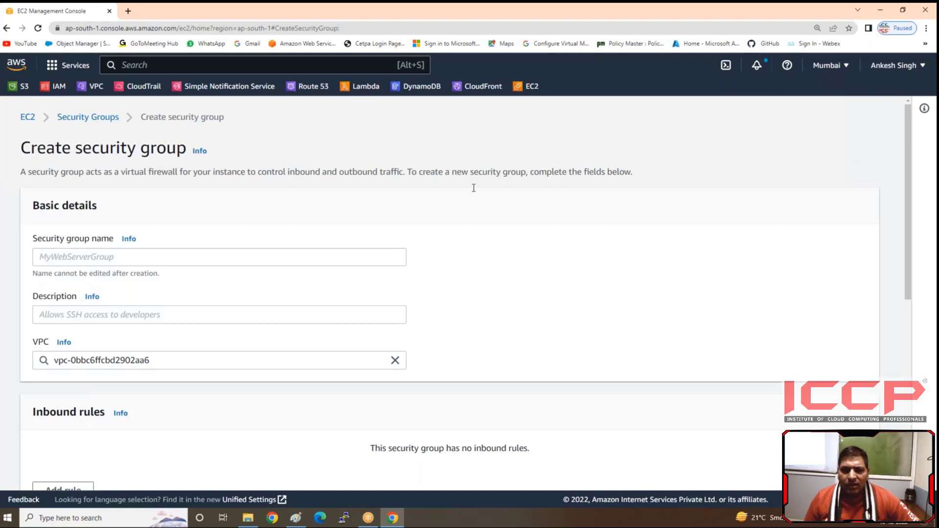
click(129, 256)
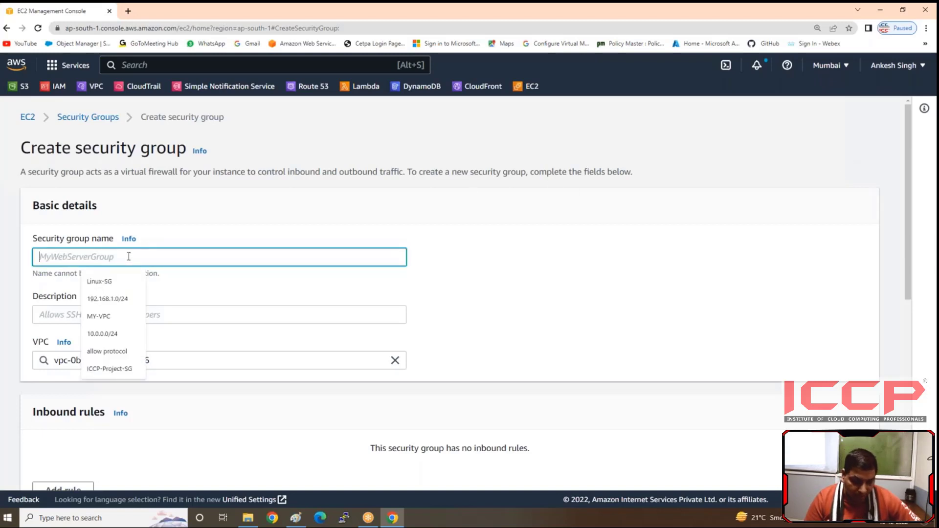
text(Linux)
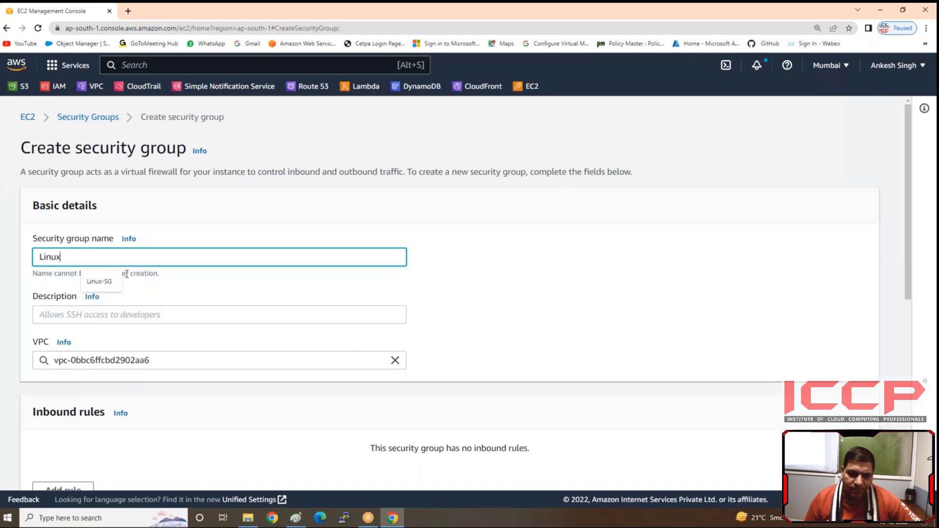
click(101, 282)
click(84, 315)
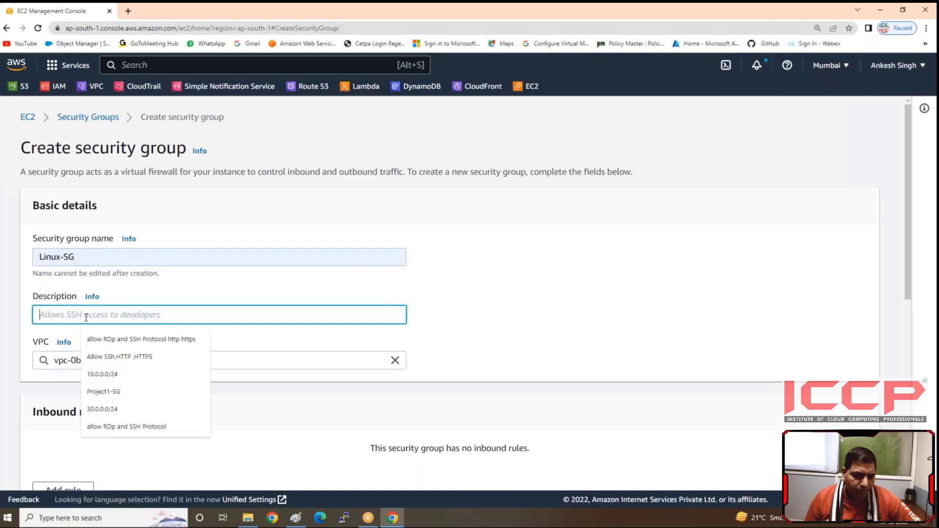
click(101, 358)
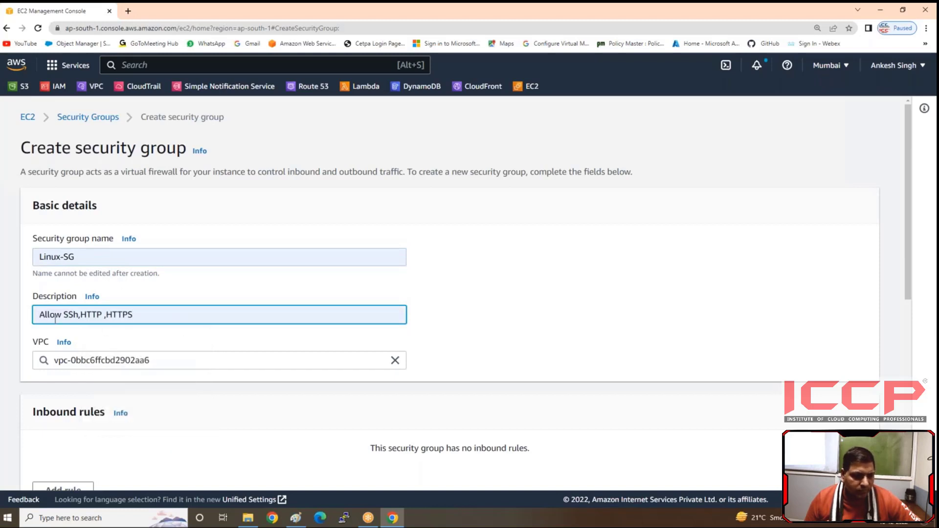
click(395, 361)
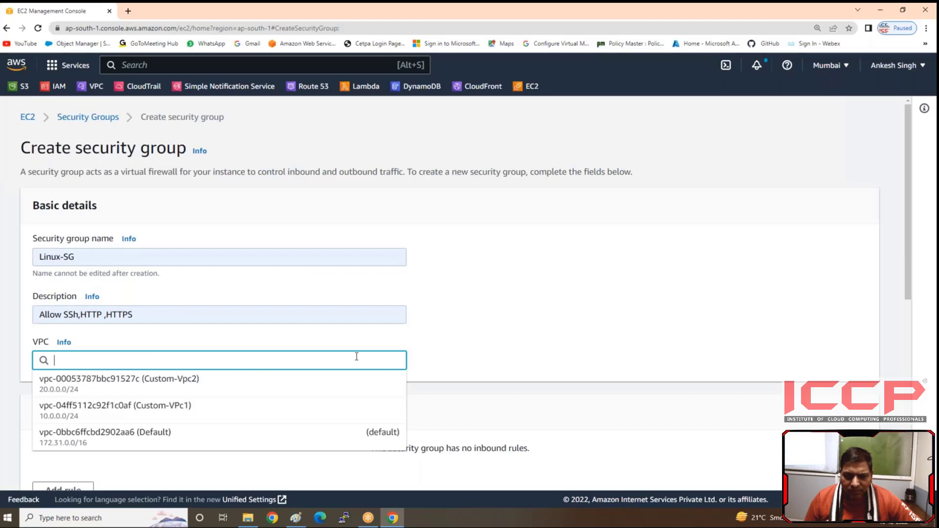
click(148, 436)
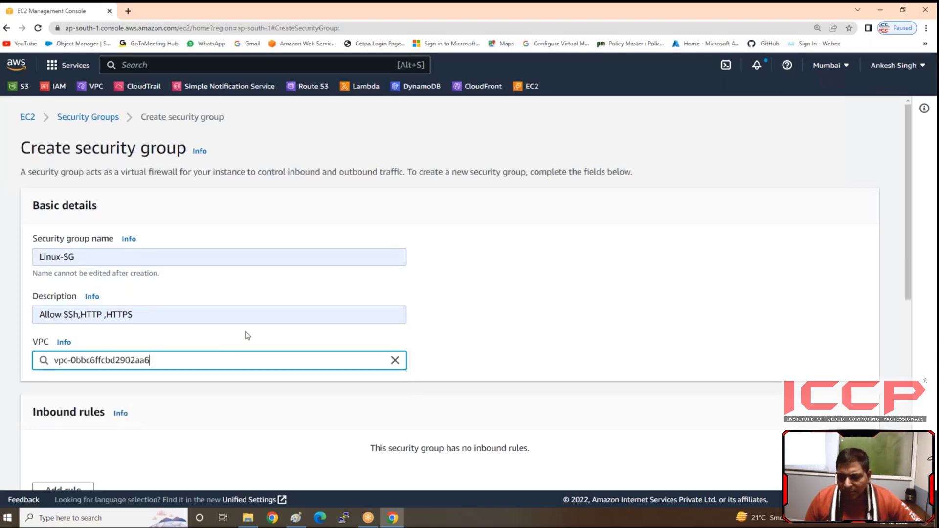
Step: Add three blank inbound rules to the new Linux-SG security group
scroll(247, 332, down, 1)
scroll(149, 282, down, 1)
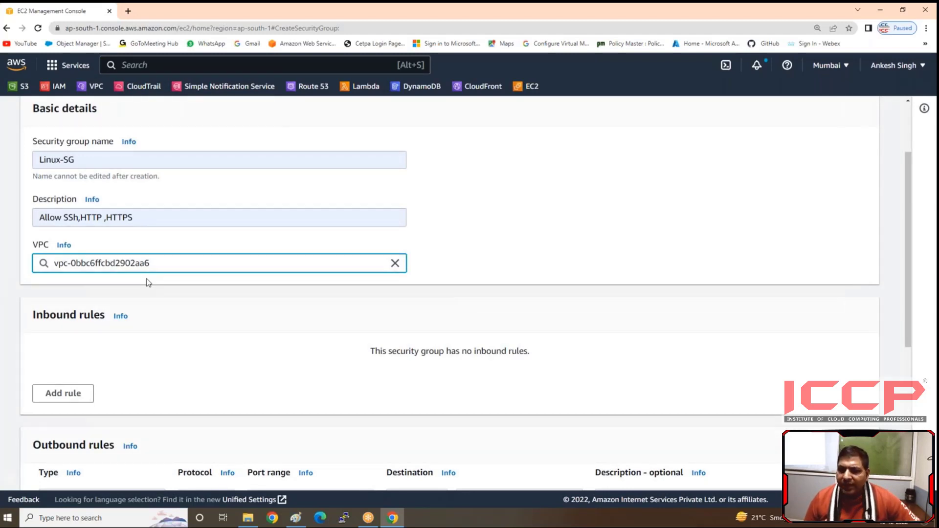
click(68, 398)
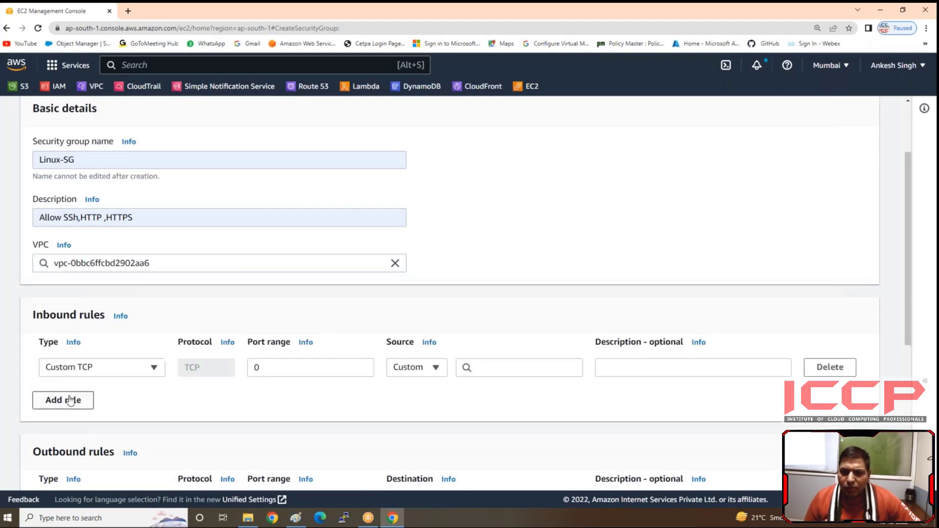
click(68, 400)
click(68, 424)
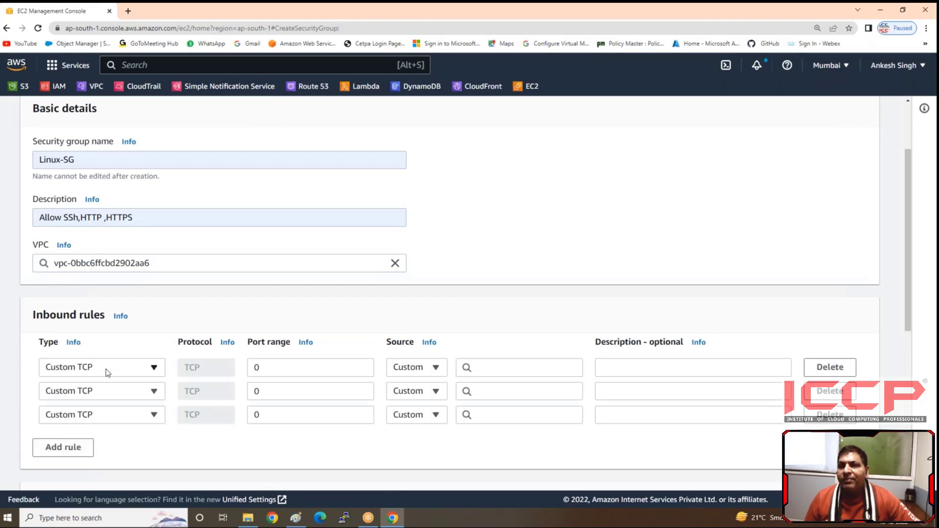
Step: Set the types of the three inbound rules to SSH, HTTP and WinRM-HTTPS, in that order
click(106, 369)
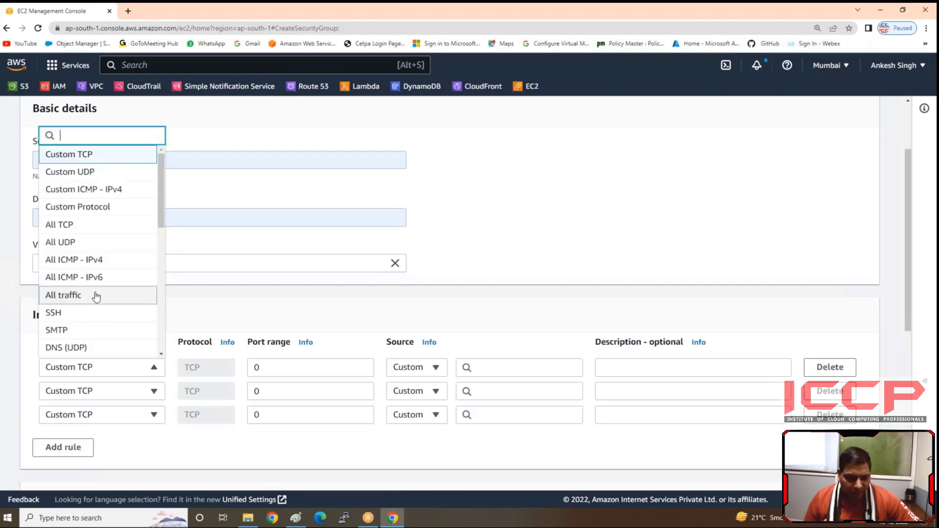
text(SSH)
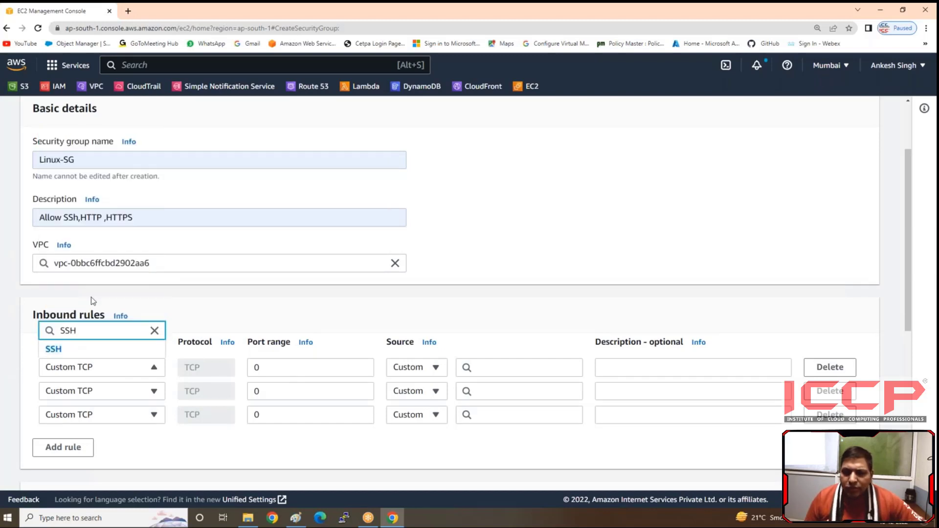
click(80, 350)
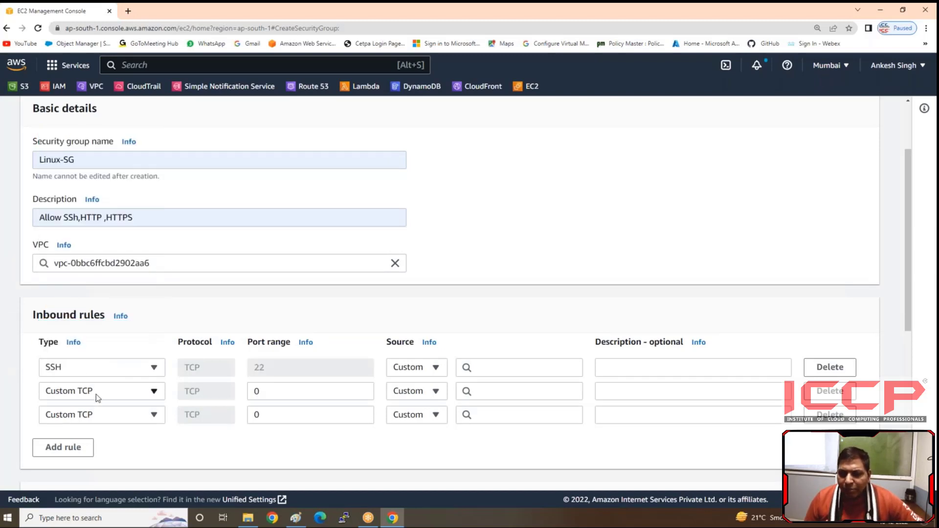
click(98, 397)
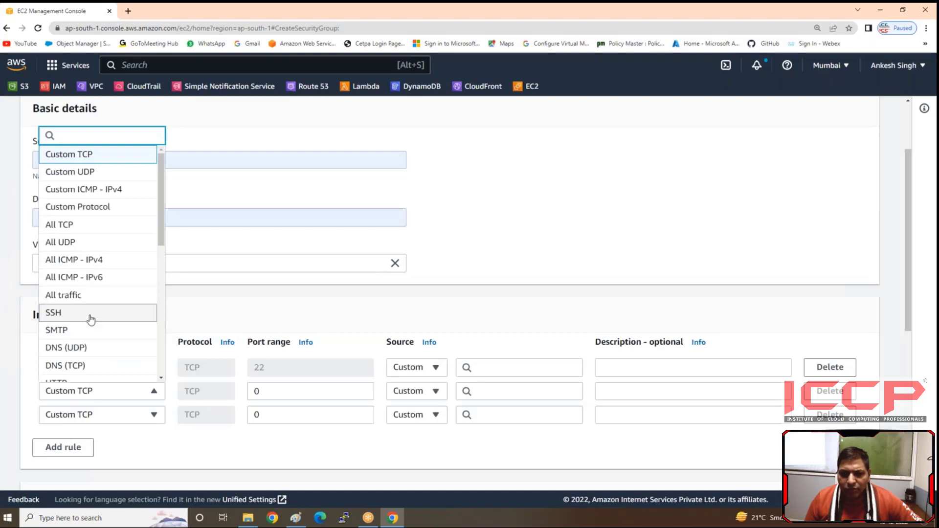
text(h)
click(73, 284)
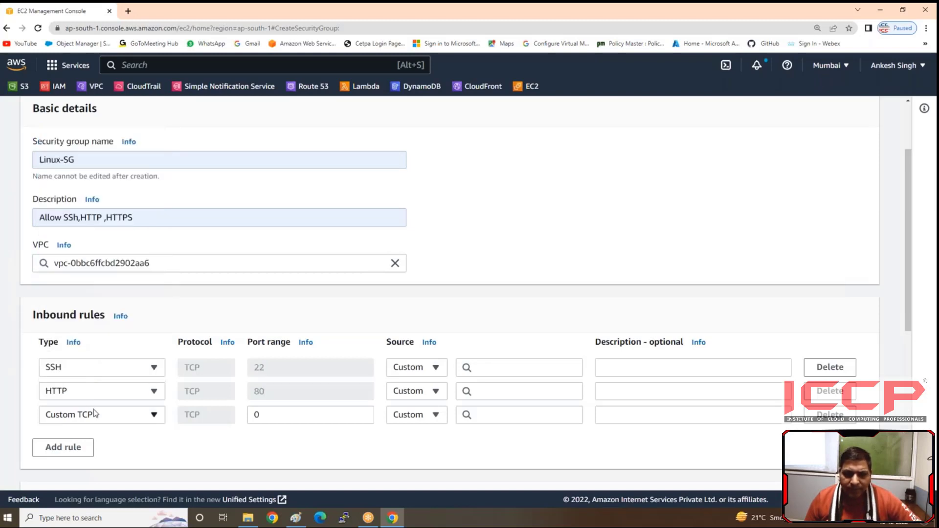
click(93, 414)
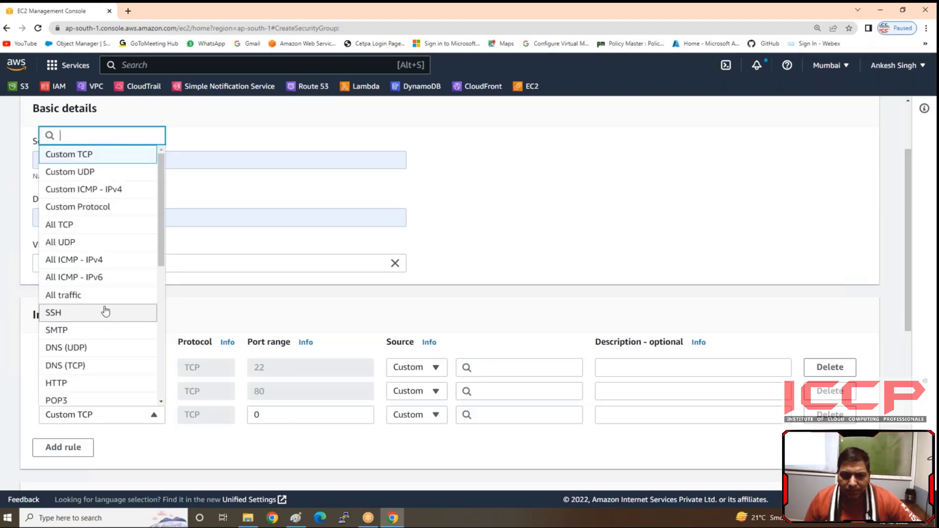
text(ht)
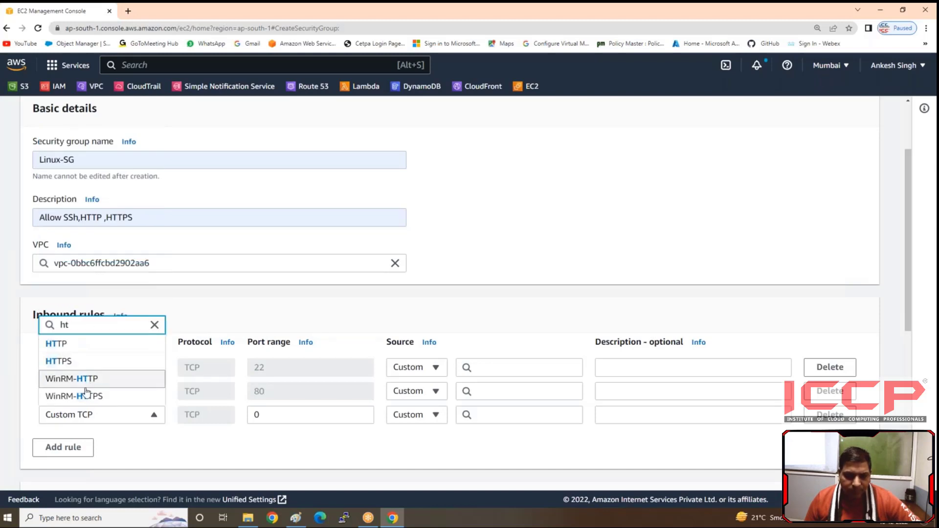
click(86, 397)
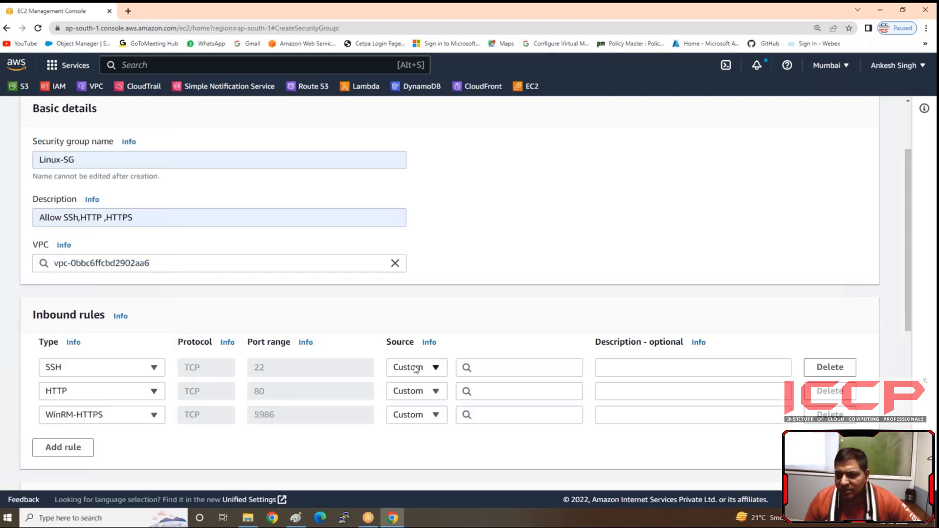
click(522, 368)
text(11111)
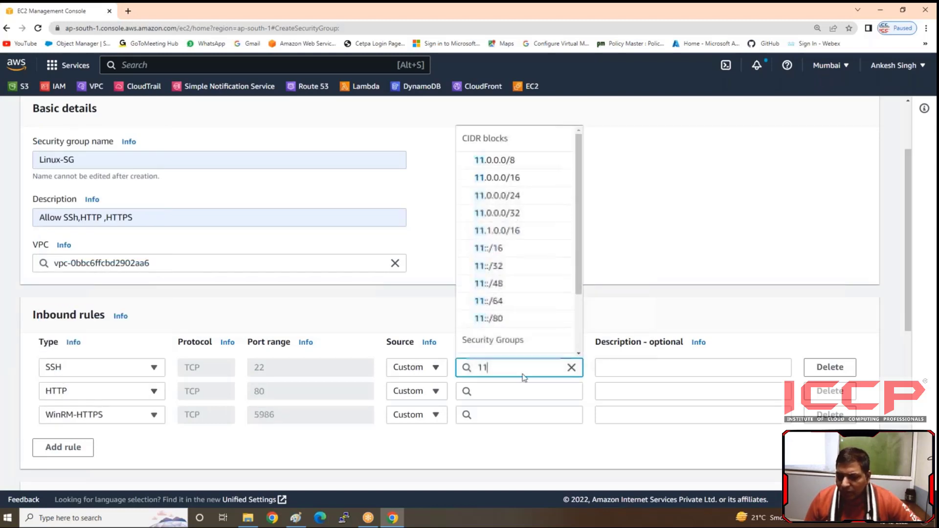
key(BackSpace)
key(BackSpace)
key(BackSpace)
key(BackSpace)
key(BackSpace)
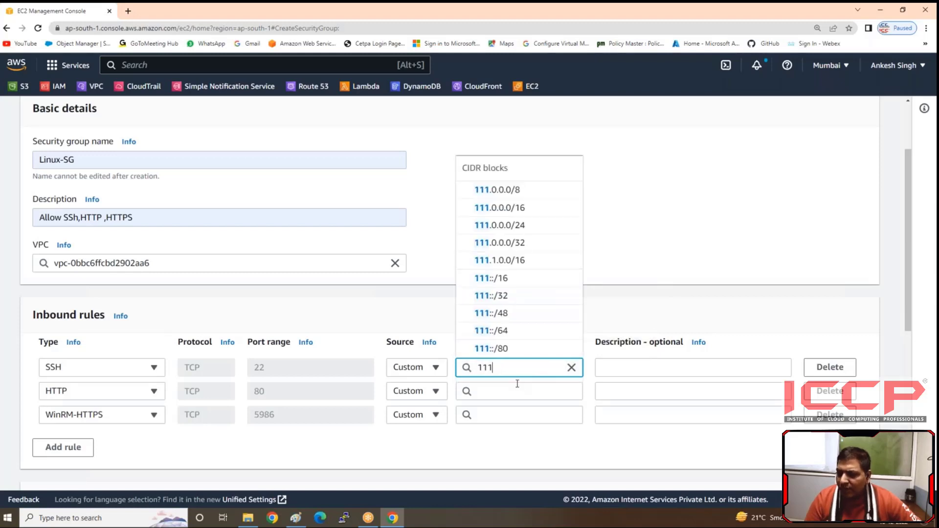
Step: Set the source of the SSH, HTTP and WinRM-HTTPS inbound rules to Anywhere-IPv4
click(432, 367)
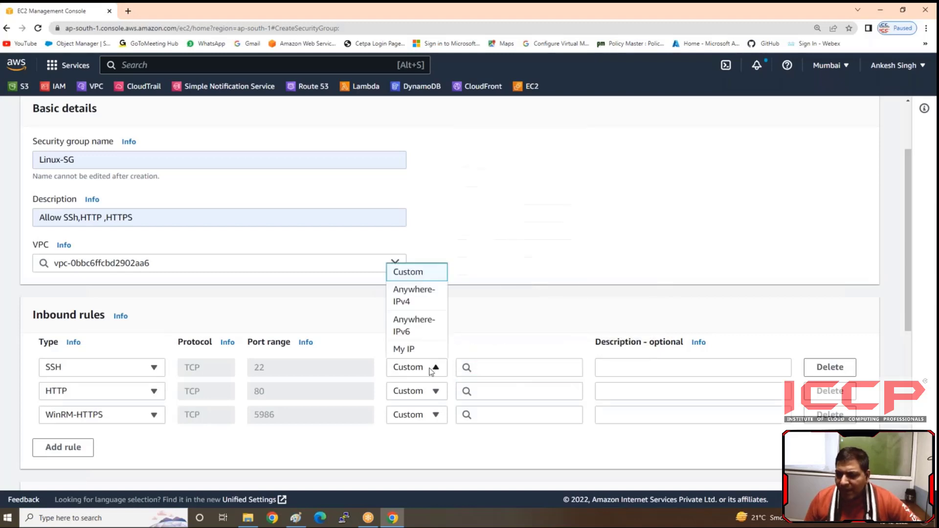
click(419, 297)
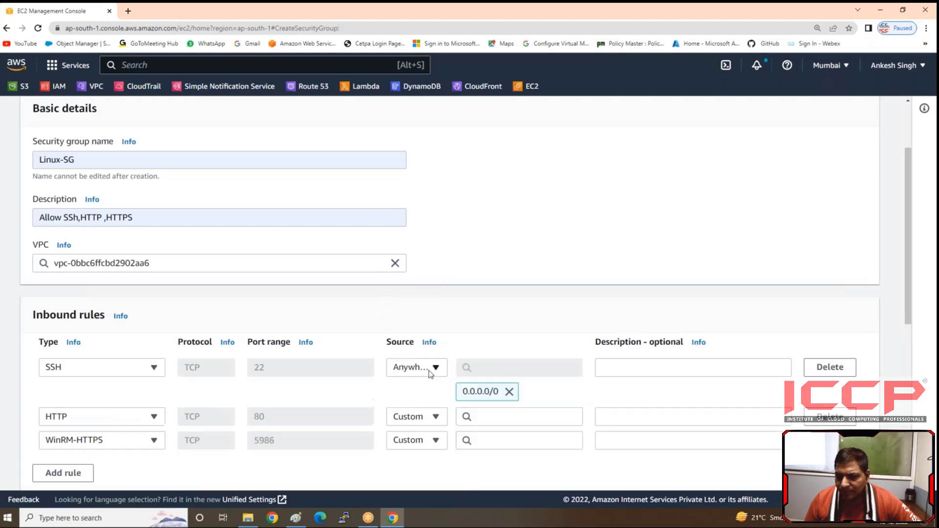
click(426, 417)
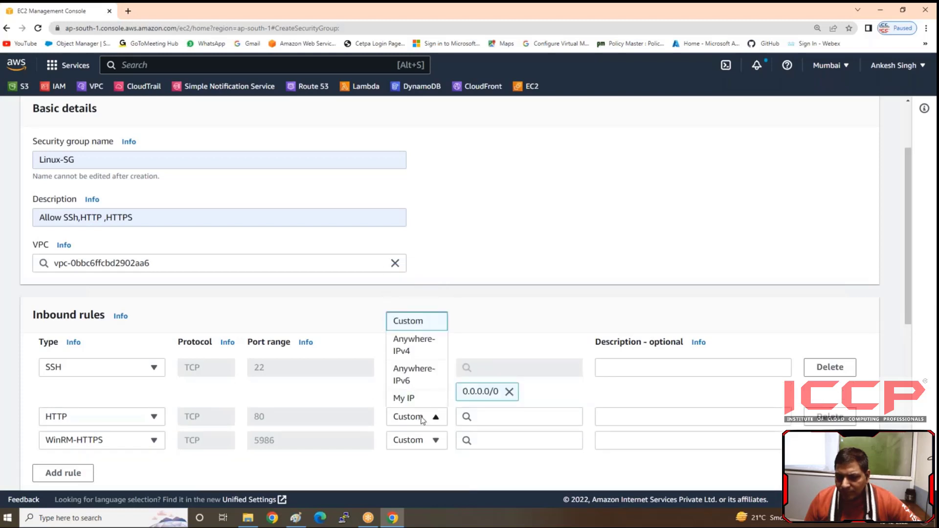
click(421, 359)
click(417, 465)
click(414, 392)
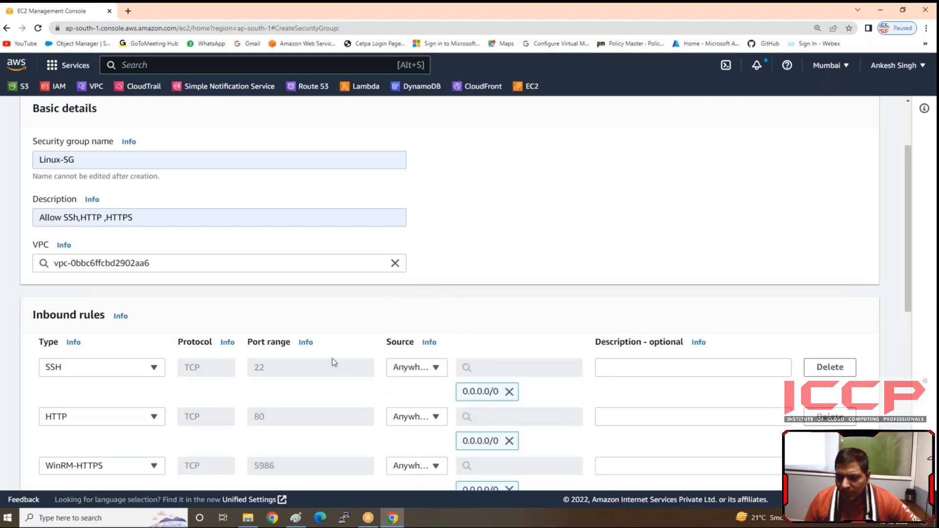
Step: Add three more blank inbound rules below the WinRM-HTTPS rule
scroll(337, 354, down, 4)
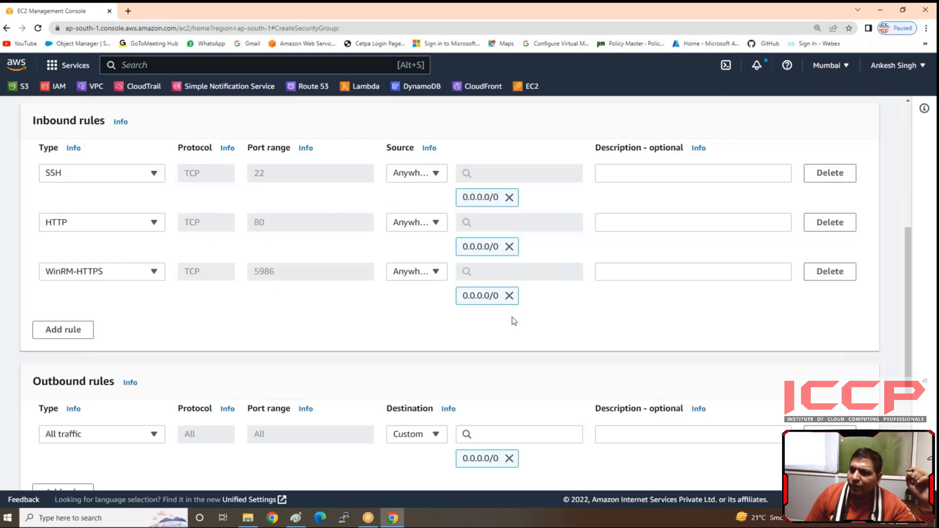
click(53, 329)
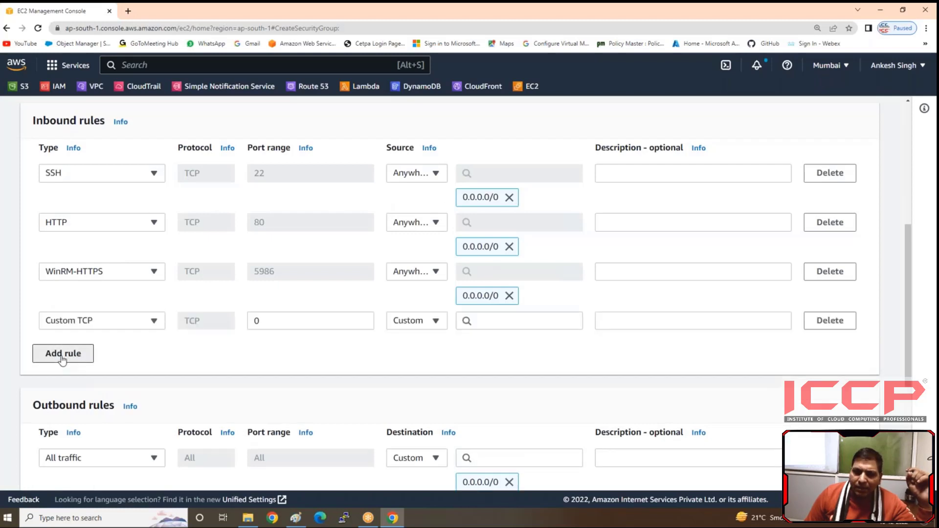
click(61, 353)
click(58, 380)
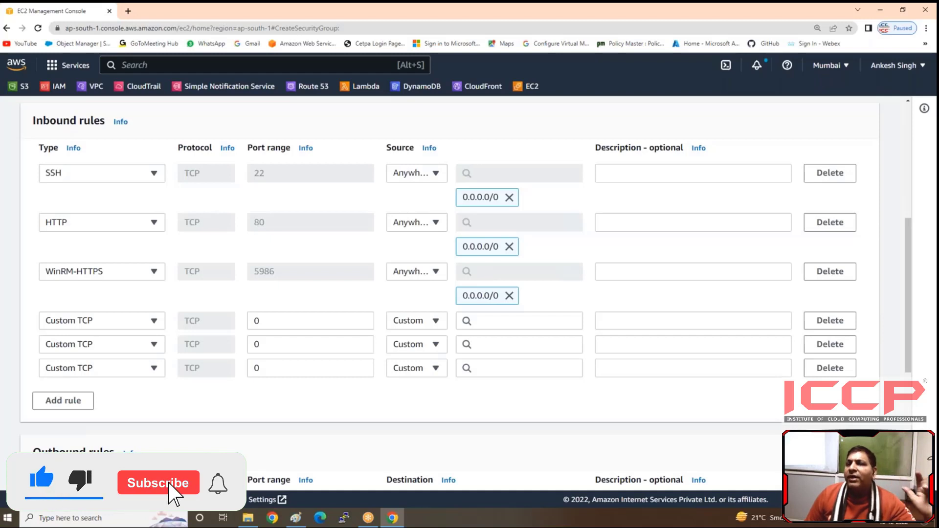
Step: Set the types of the three new inbound rules to SSH, HTTP and HTTPS, in that order
click(100, 321)
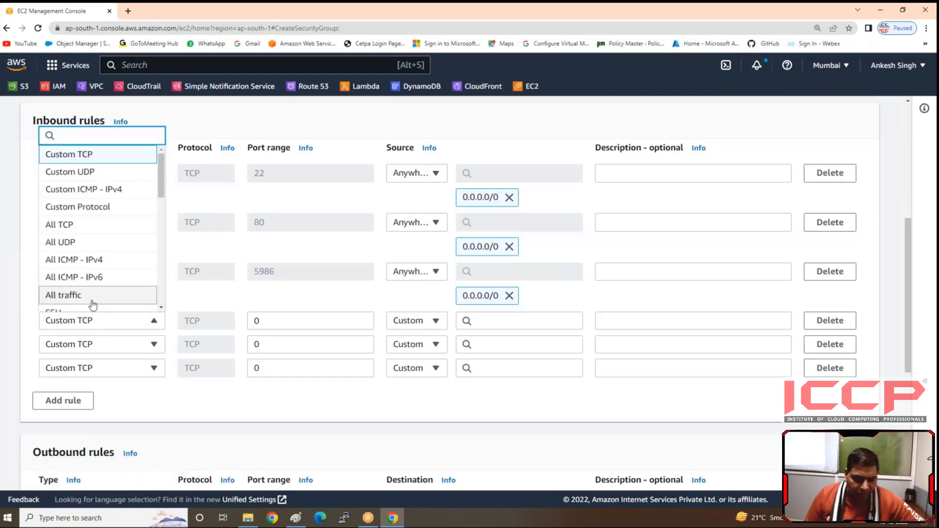
text(ss)
click(74, 288)
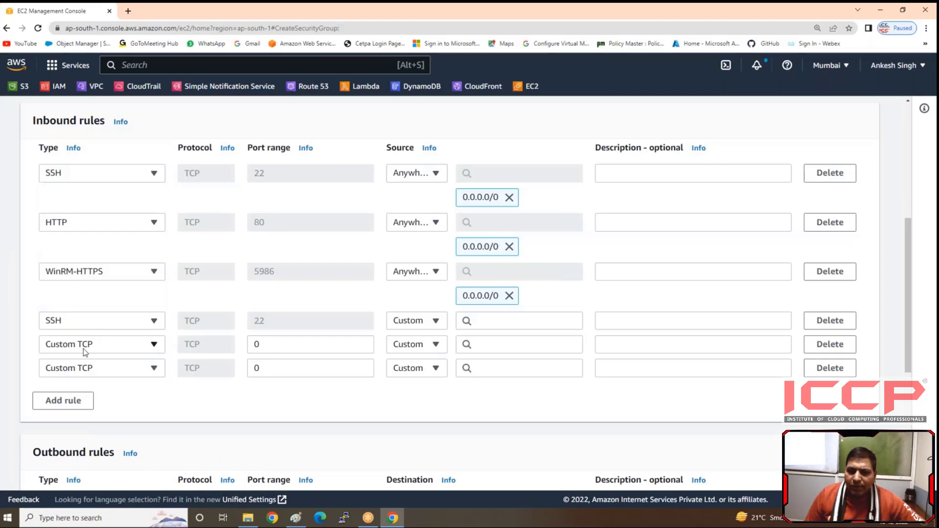
click(84, 345)
text(hh)
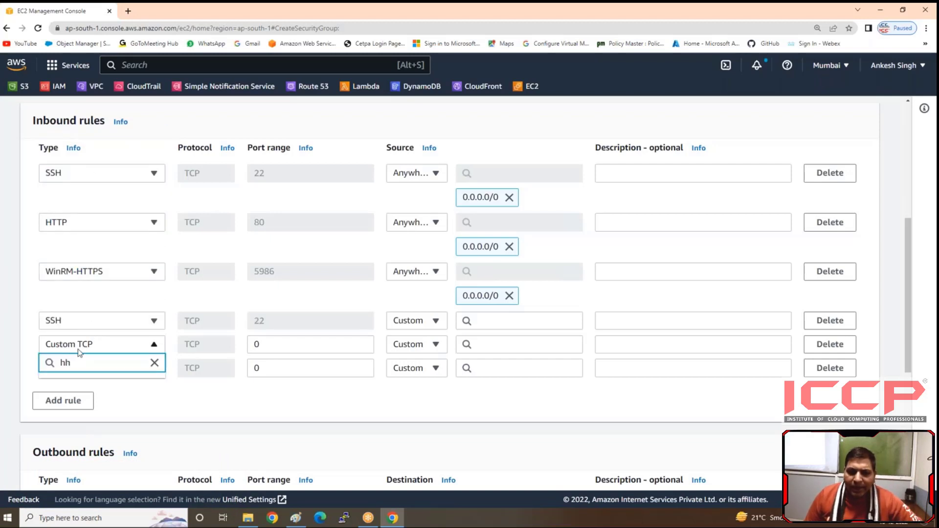
key(BackSpace)
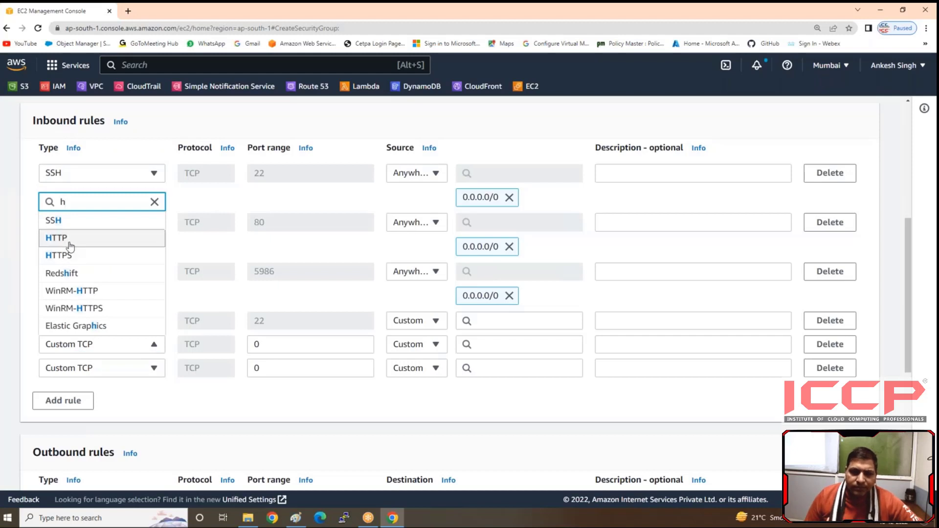
click(86, 242)
click(85, 373)
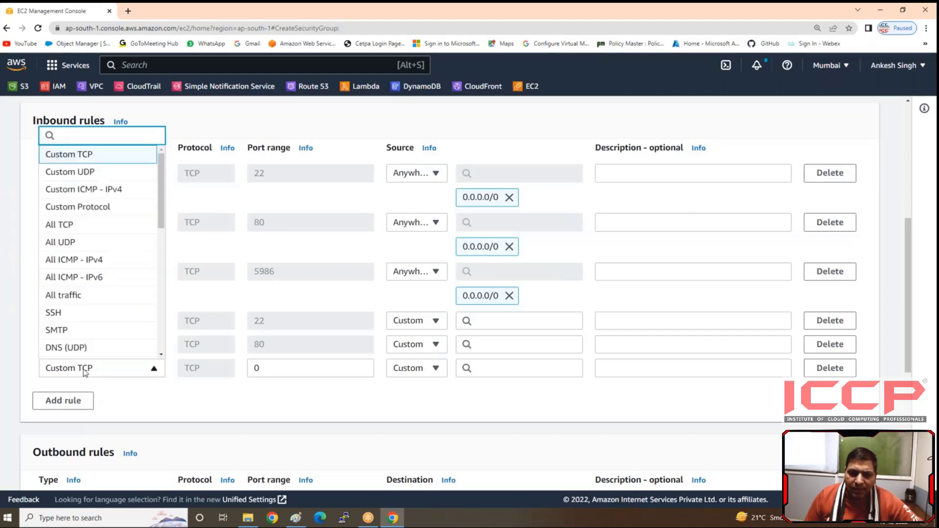
text(h)
click(53, 280)
Step: Set the source of the last three inbound rules to Anywhere-IPv6 and create the Linux-SG security group
click(412, 323)
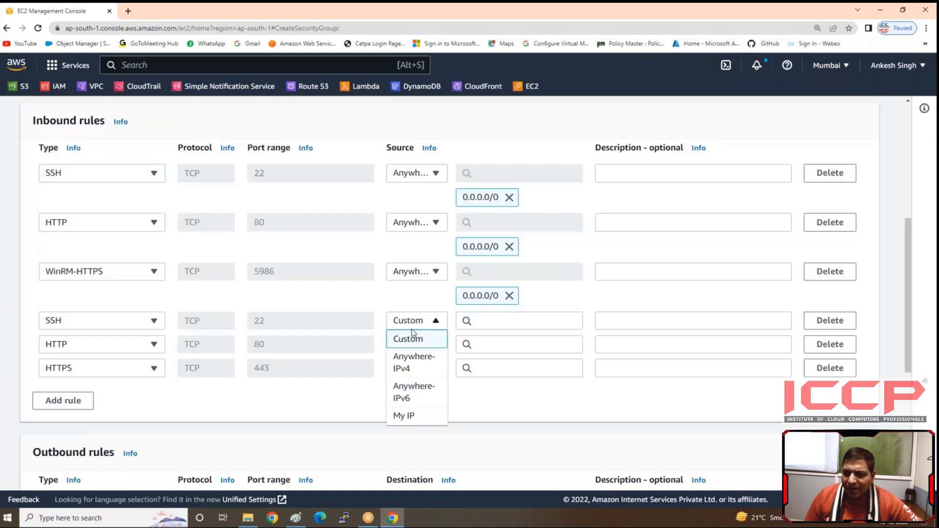
click(419, 393)
click(419, 370)
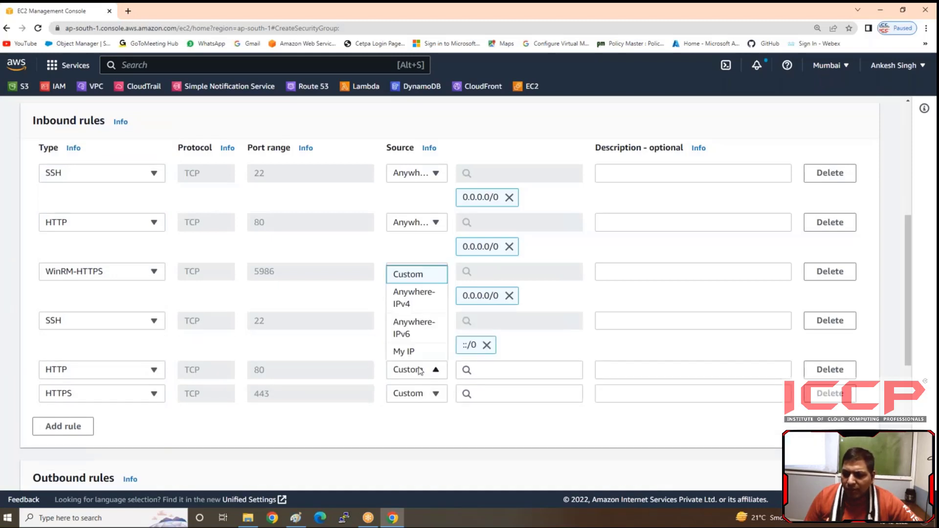
click(425, 328)
click(412, 421)
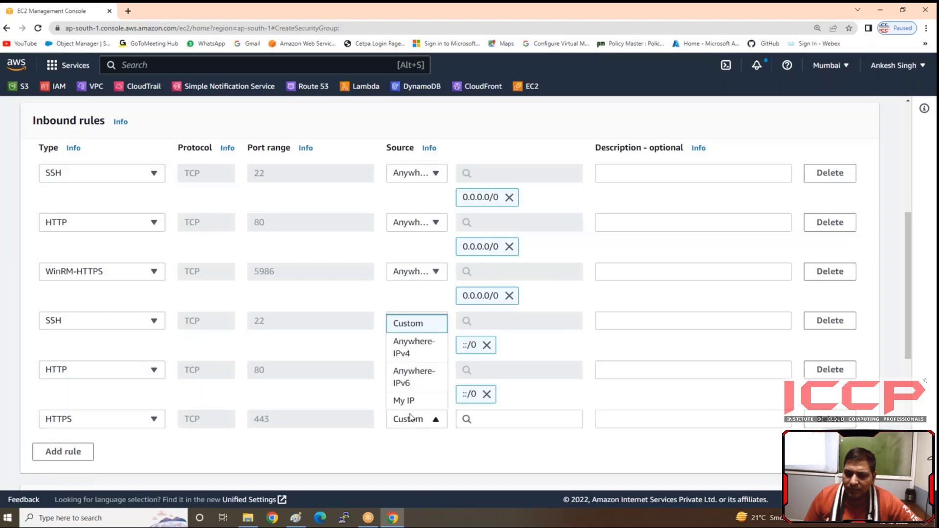
click(416, 378)
scroll(457, 384, down, 6)
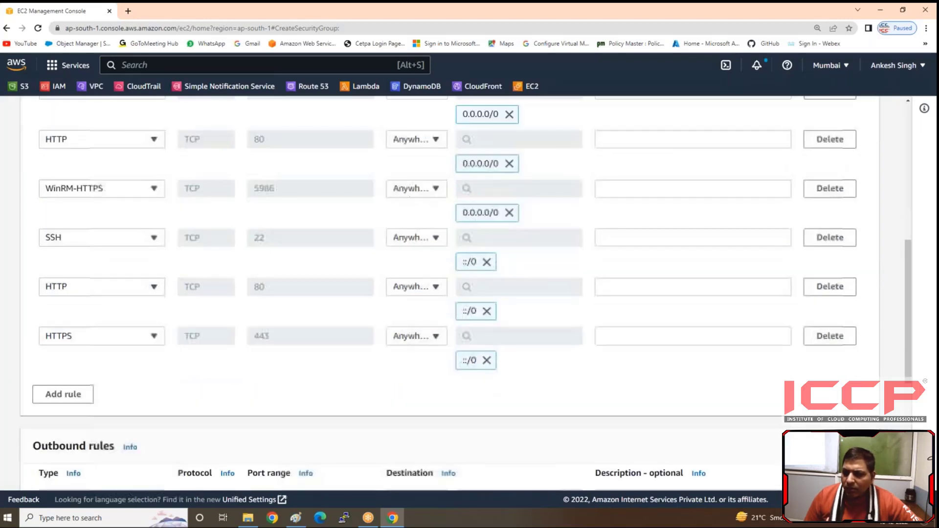
click(822, 469)
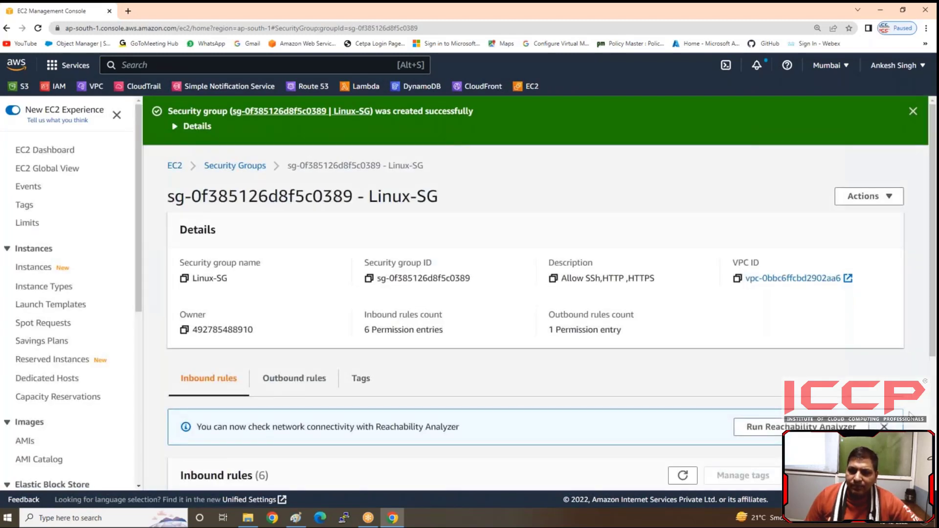
Step: Return to the security group list and give the Linux-SG group the name tag "Linux-sg"
scroll(41, 338, down, 2)
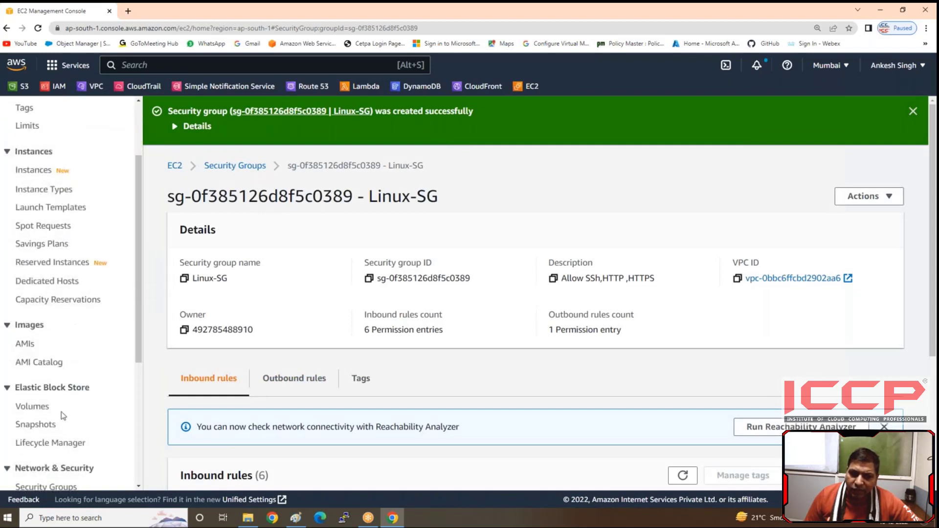
scroll(62, 410, down, 2)
click(61, 394)
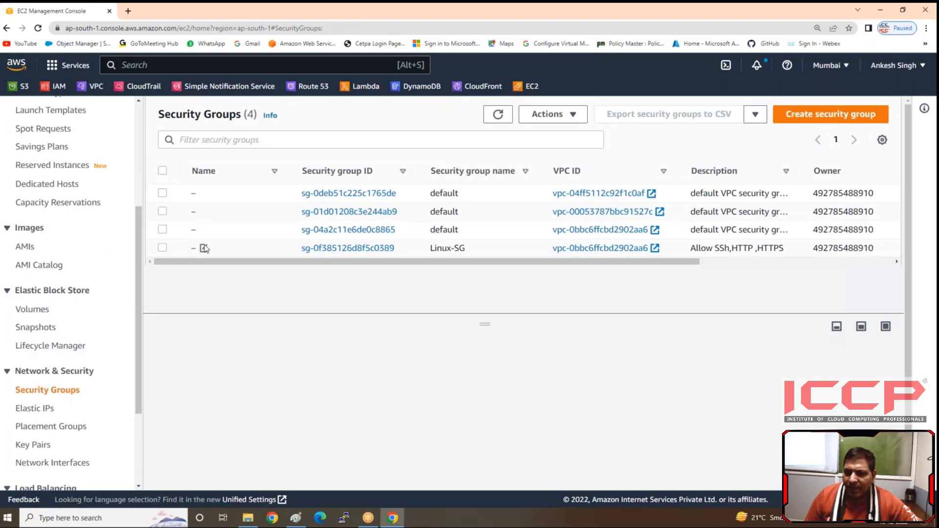
click(204, 248)
text(Linux-sg)
click(354, 310)
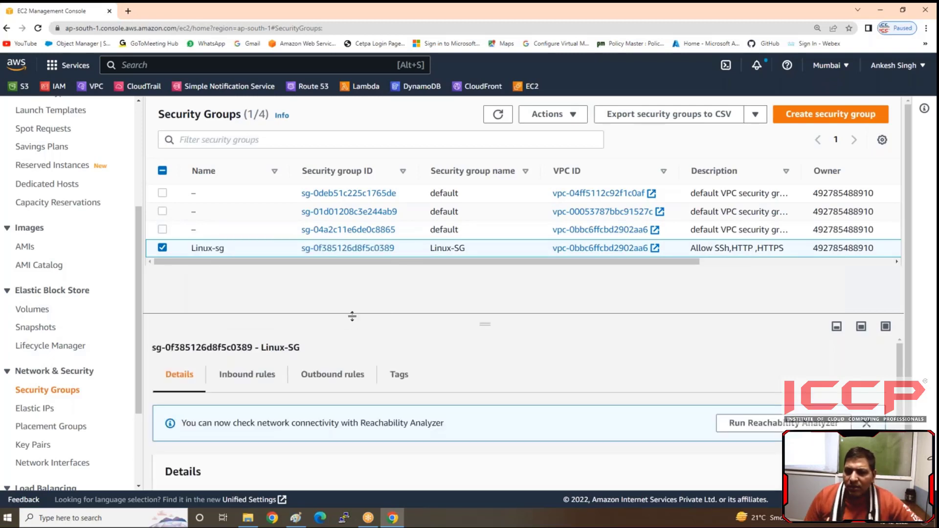
Step: Start a new security group named Windows-SG with the description "allow-protocol"
click(827, 119)
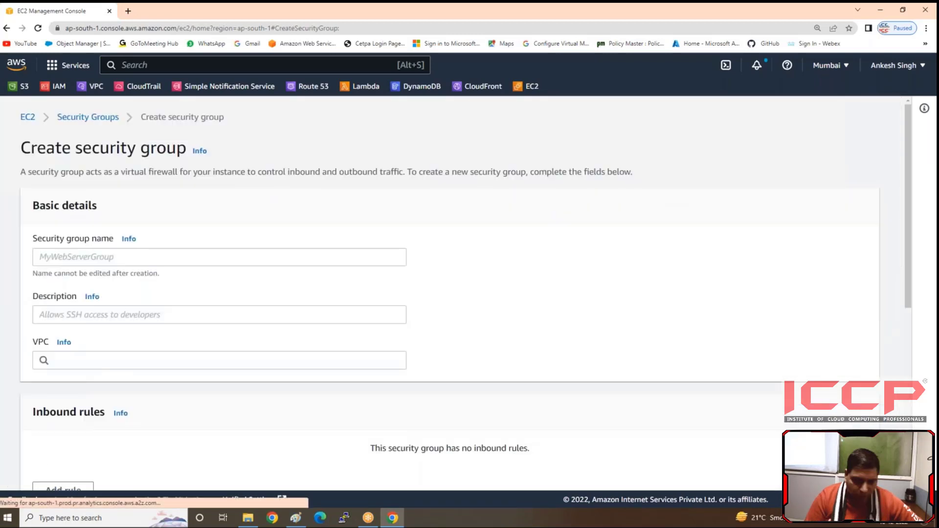
click(142, 256)
text(Windows-SG)
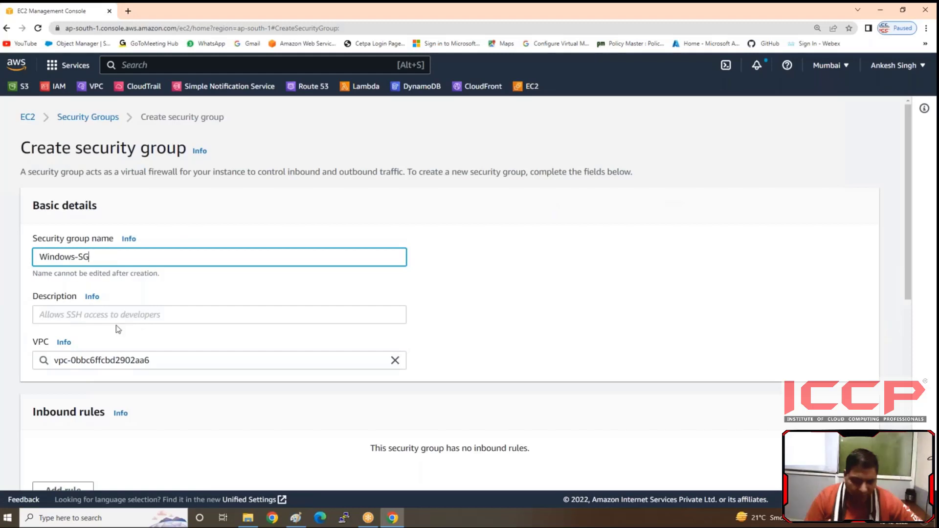
click(115, 315)
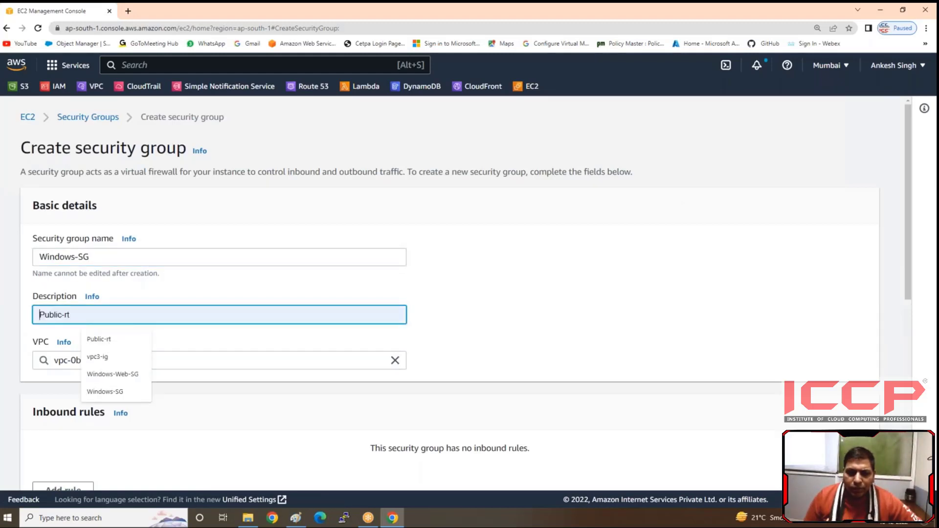
text(allow-protocol)
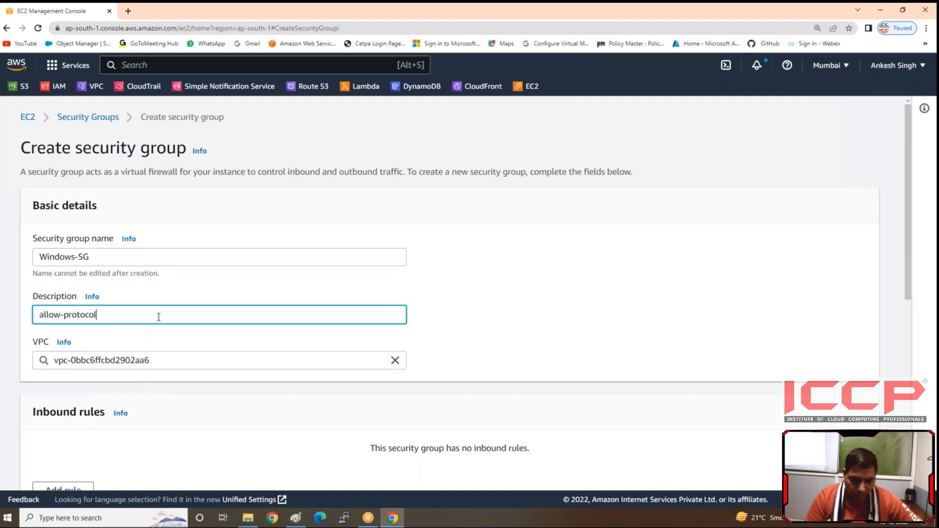
click(458, 314)
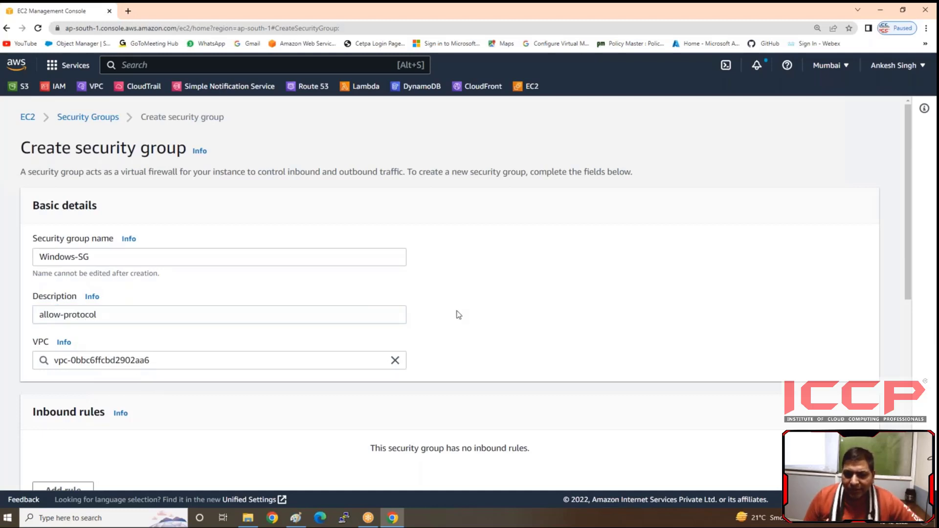
Step: Clear the VPC of Windows-SG and reselect vpc-0bbc6ffcbd2902aa6
scroll(458, 313, down, 2)
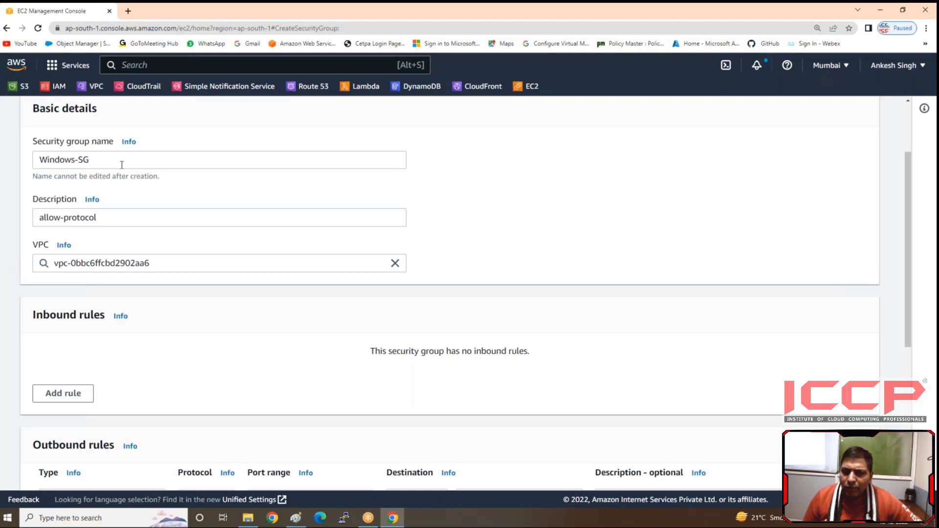
click(262, 265)
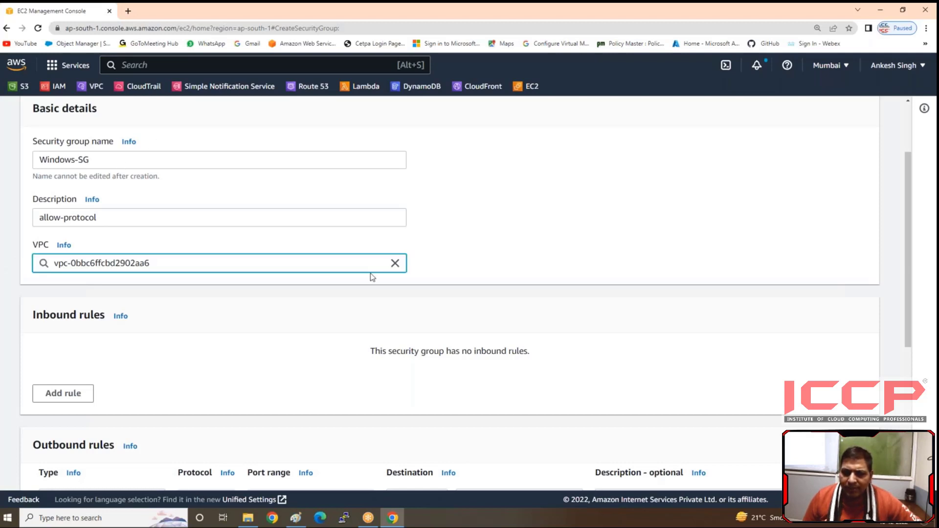
click(394, 264)
click(211, 340)
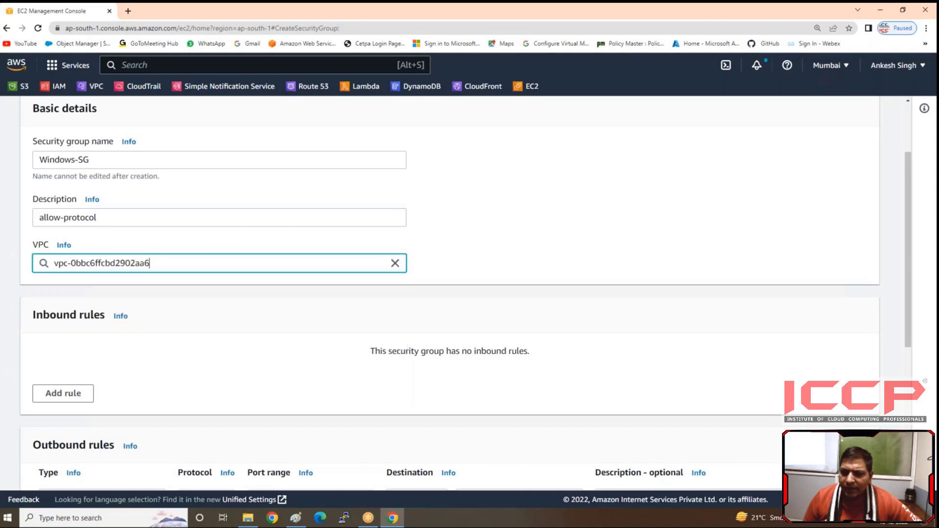
Step: Add three blank inbound rules to the Windows-SG security group
click(67, 397)
click(67, 411)
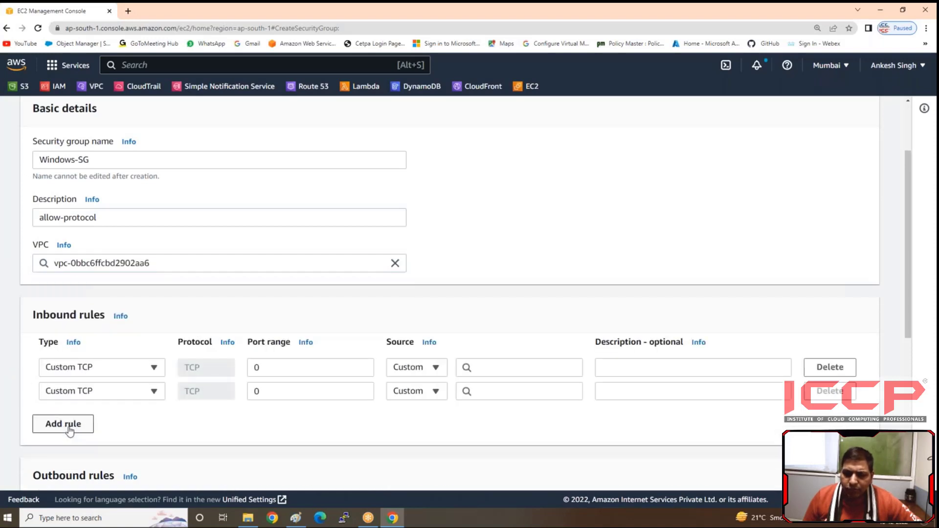
click(68, 426)
Step: Set the types of the three blank Windows-SG inbound rules to RDP, HTTP and HTTPS
scroll(164, 401, down, 3)
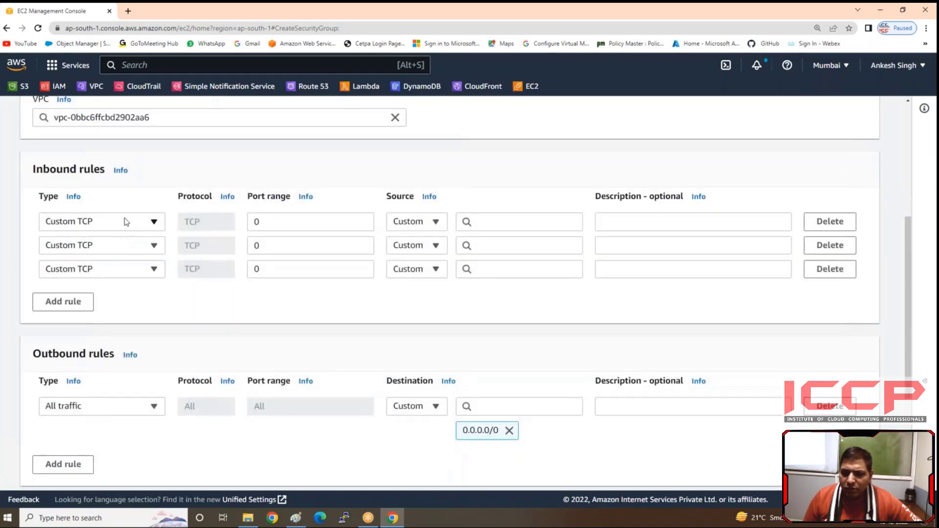
click(126, 221)
text(RDp)
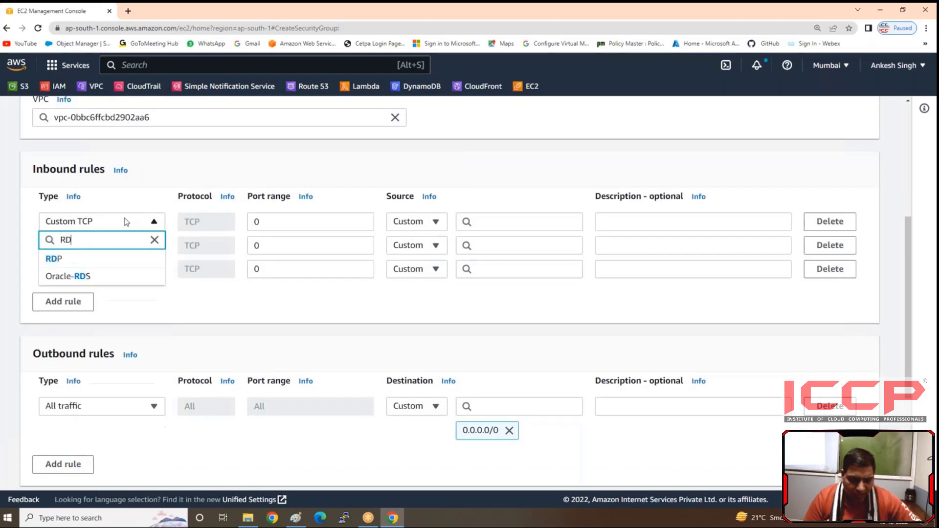
click(64, 257)
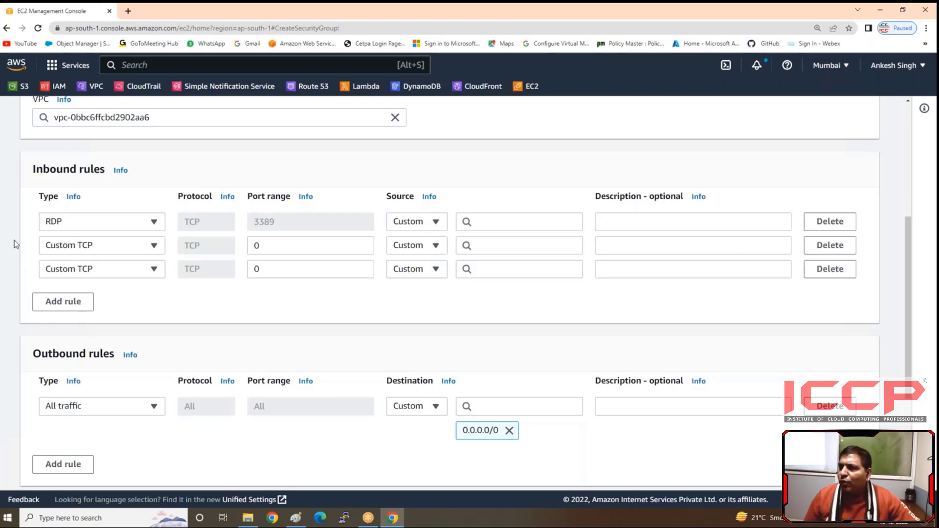
click(86, 249)
text(htt)
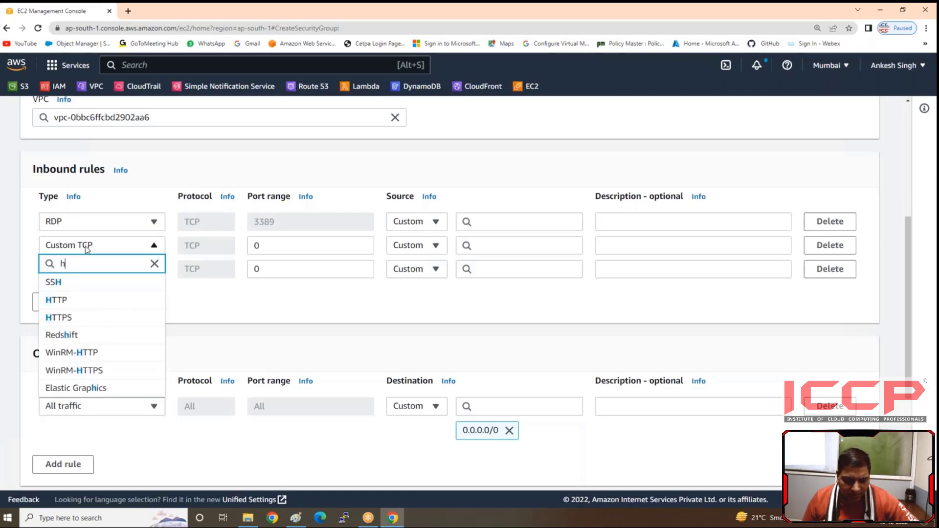
click(75, 284)
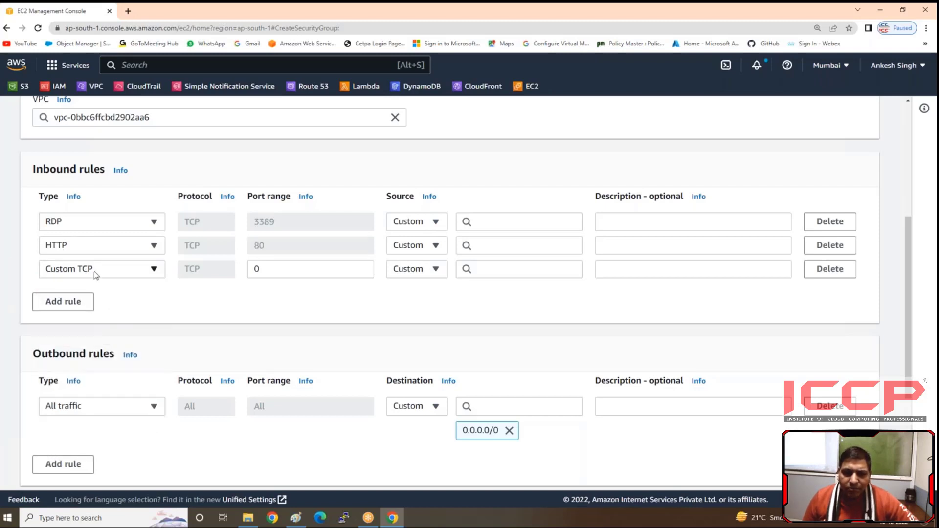
click(95, 274)
text(htt)
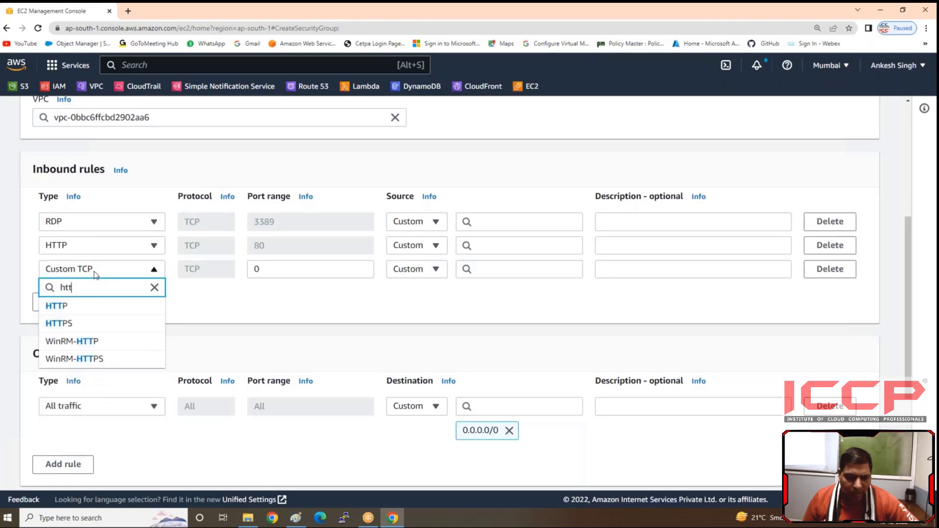
click(74, 324)
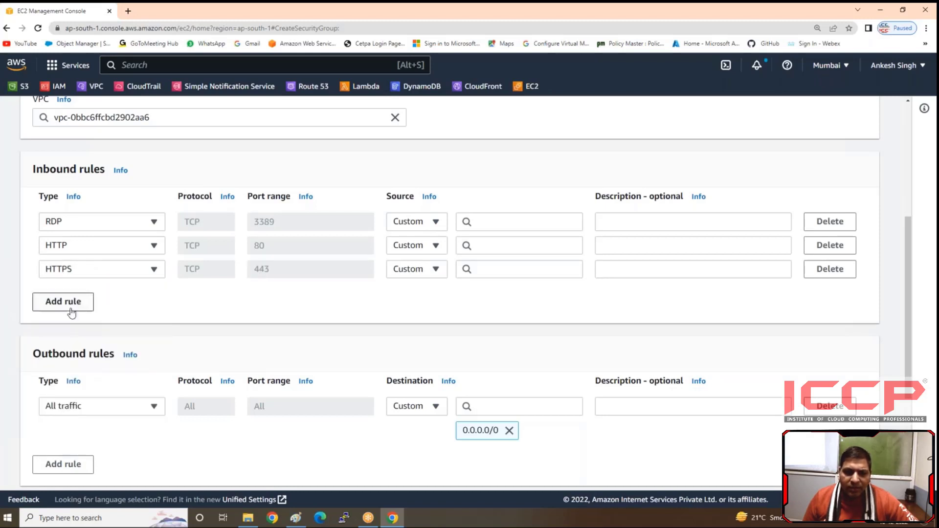
Step: Add three more inbound rules below the HTTPS rule and set the first of them to RDP
click(61, 301)
click(61, 325)
click(60, 342)
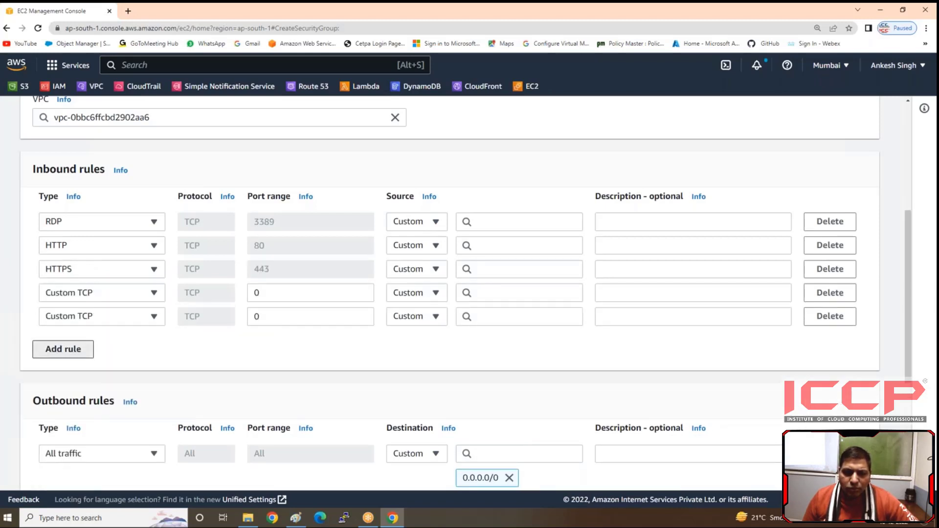
click(83, 293)
text(rdp)
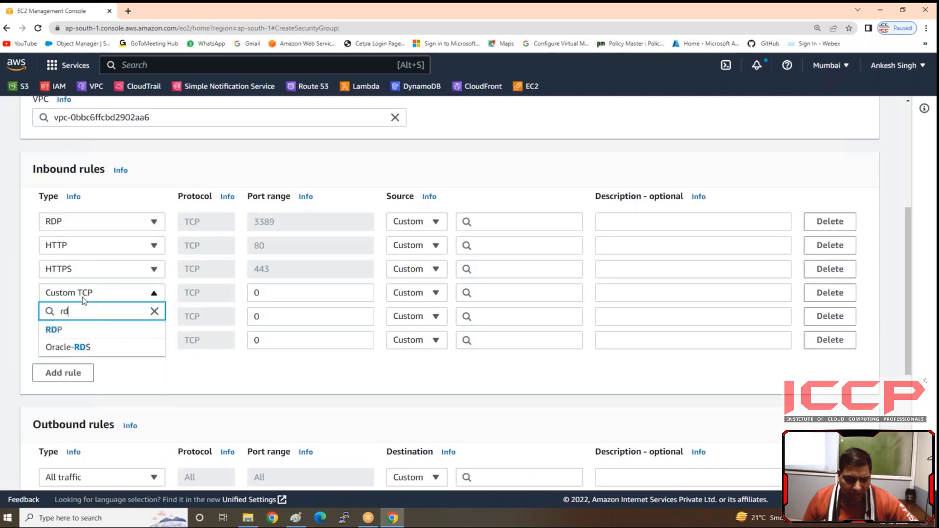
click(54, 330)
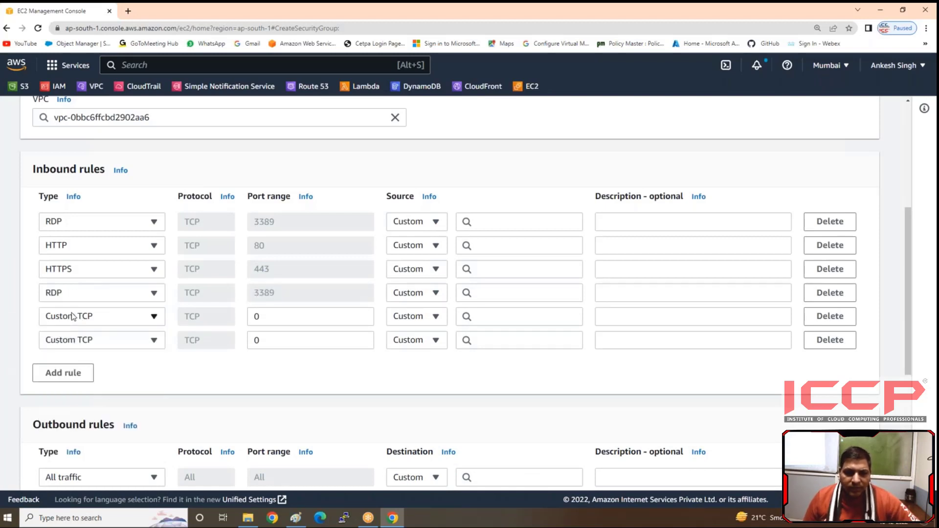
Step: Set the fifth inbound rule's type to HTTP and the sixth rule's type to WinRM-HTTPS
click(72, 316)
text(http)
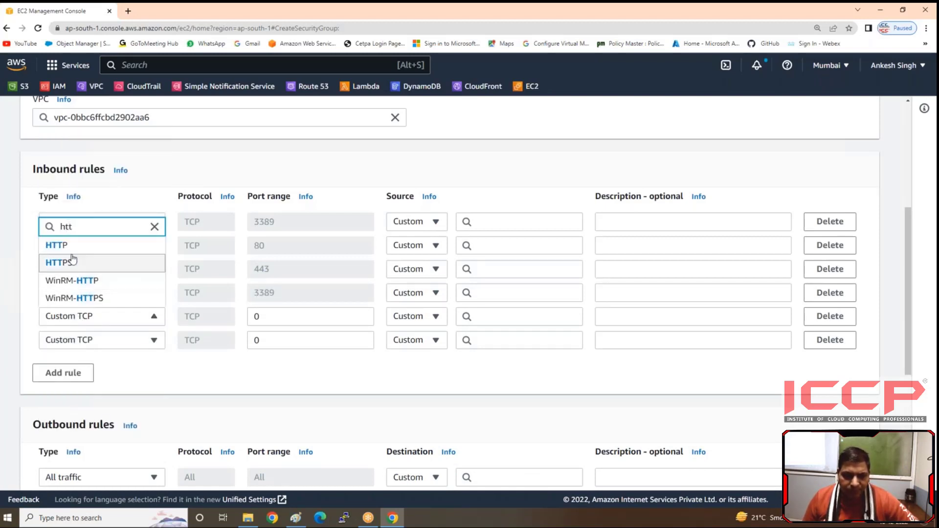
click(59, 244)
click(63, 346)
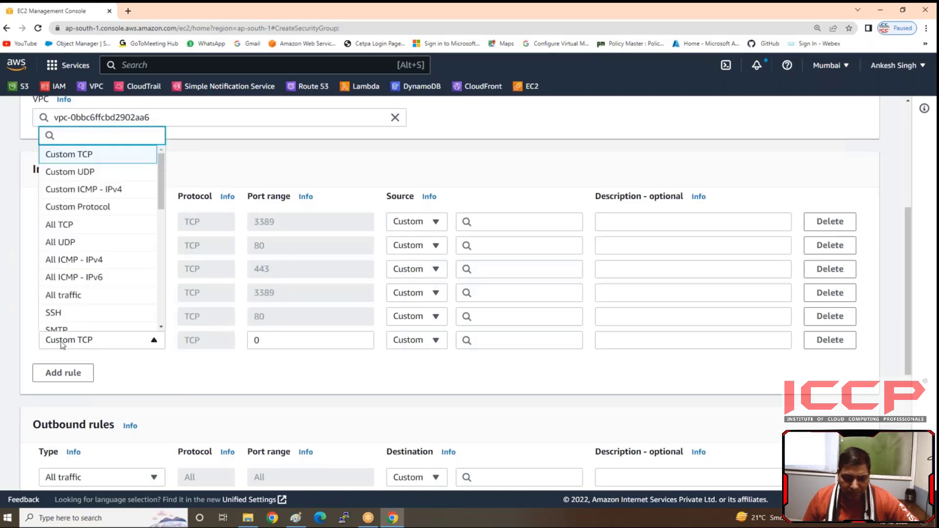
text(http)
click(86, 322)
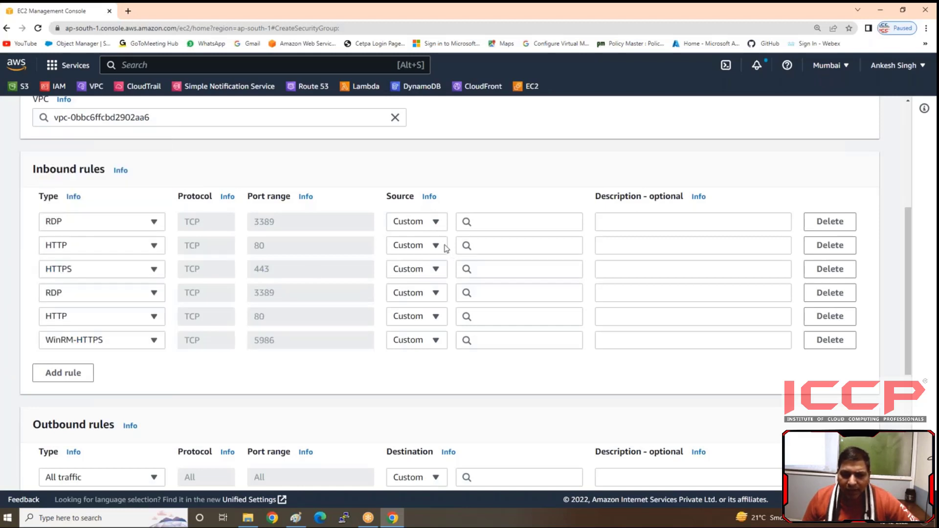
Step: Set the source of the first three inbound rules (RDP, HTTP, HTTPS) to Anywhere-IPv4
click(435, 224)
click(426, 258)
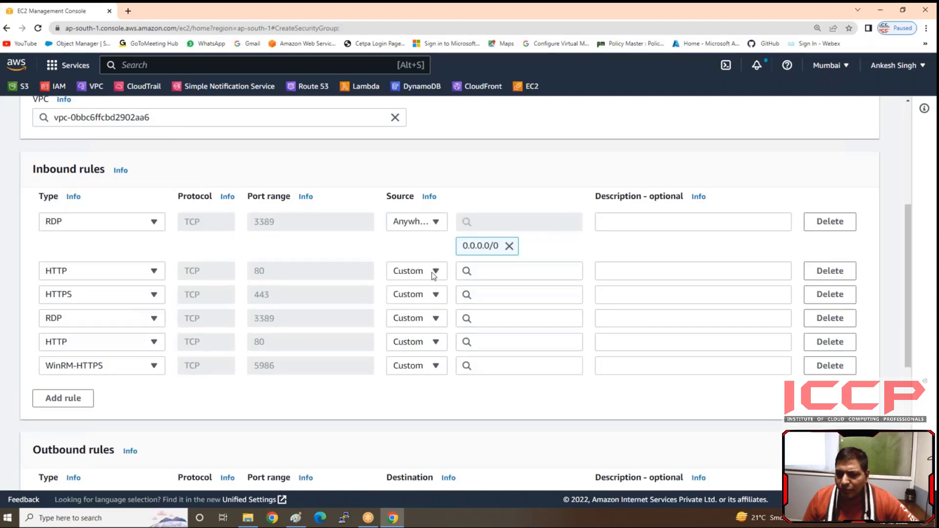
click(429, 277)
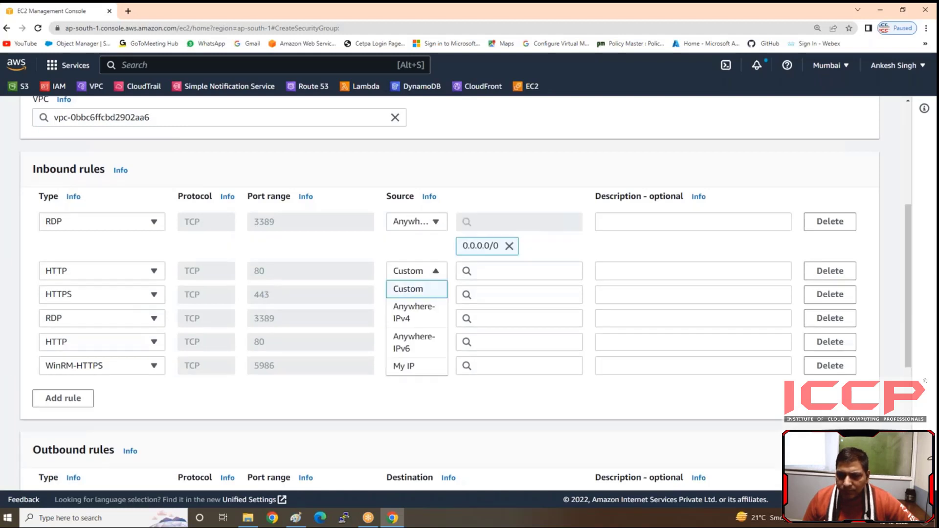
click(420, 312)
click(429, 320)
click(414, 362)
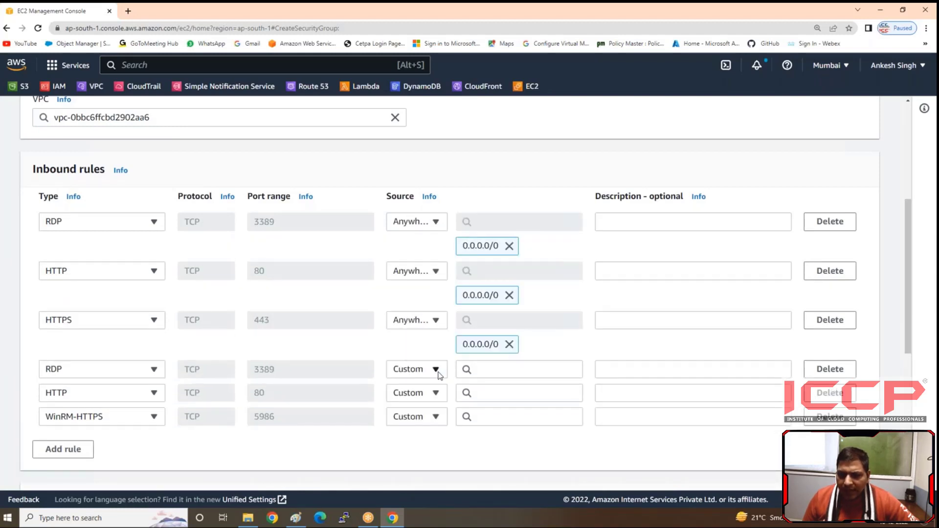
Step: Set the source of the last three inbound rules (RDP, HTTP, WinRM-HTTPS) to Anywhere-IPv6
click(436, 371)
click(424, 333)
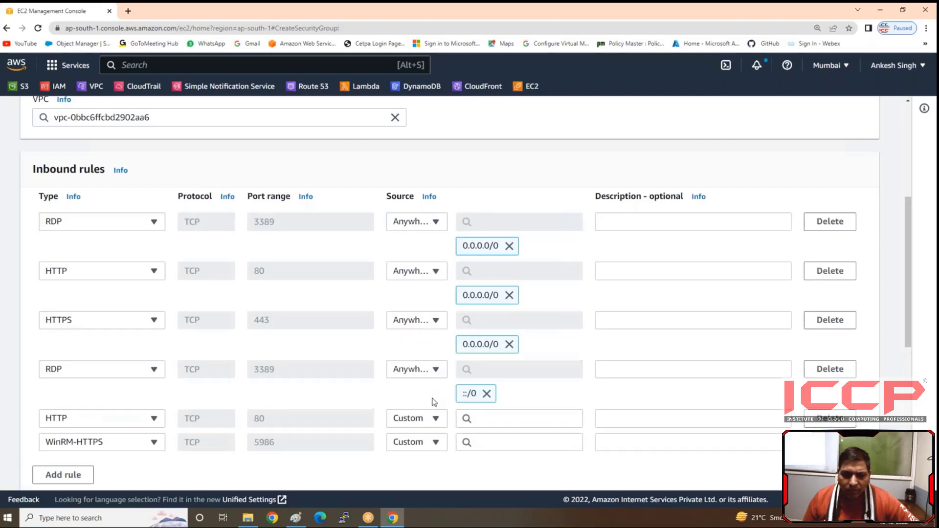
click(432, 418)
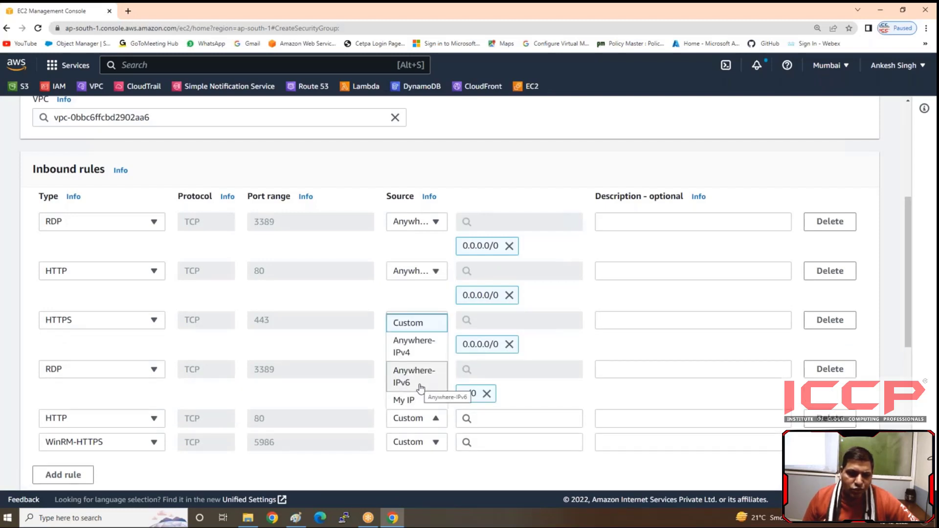
click(420, 387)
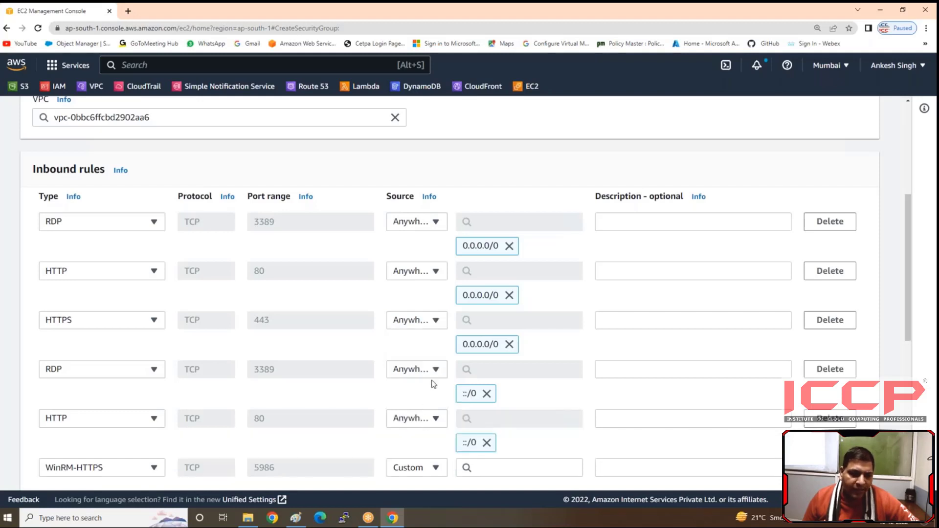
scroll(437, 371, down, 2)
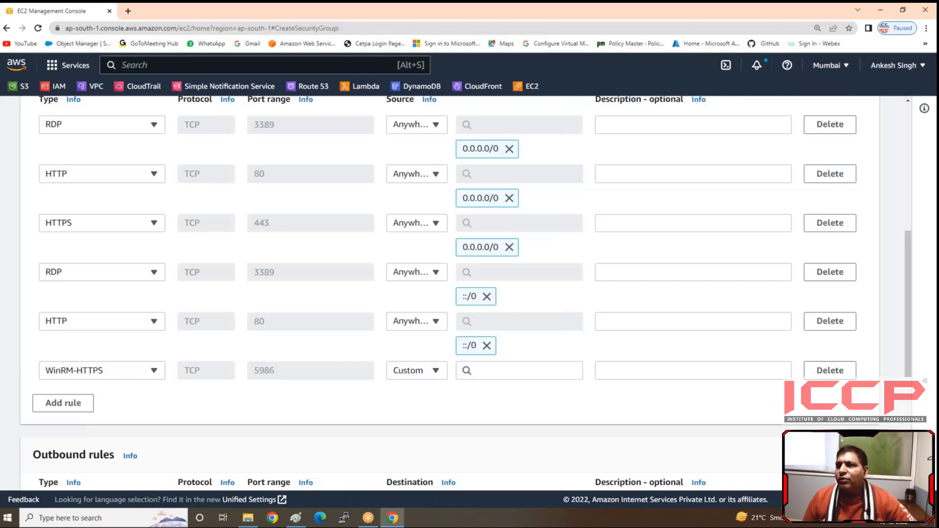
click(439, 371)
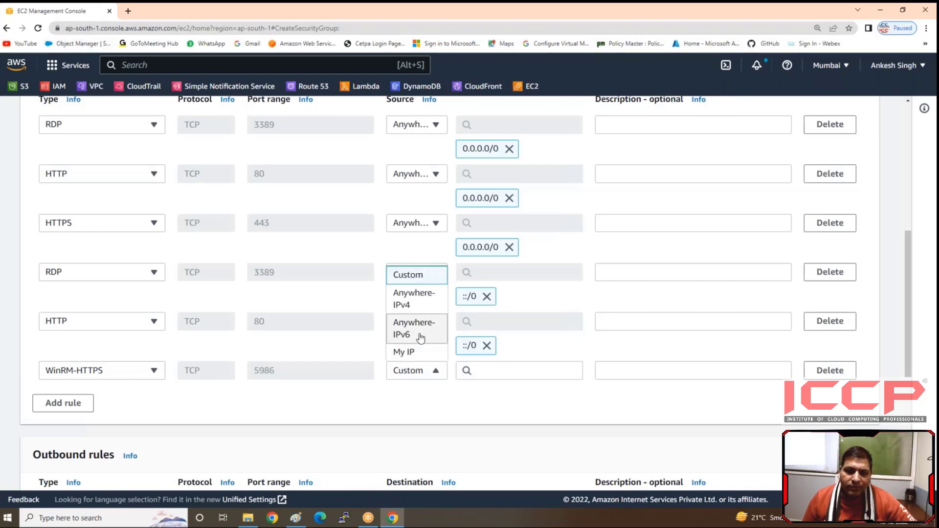
click(416, 332)
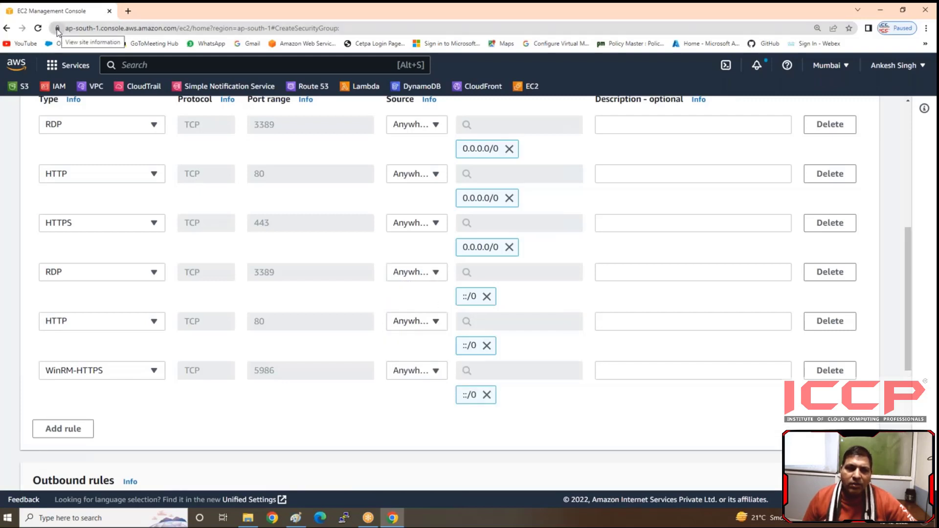
Step: Change the last inbound rule's type to HTTPS and create the Windows-SG security group
click(112, 377)
scroll(87, 230, down, 6)
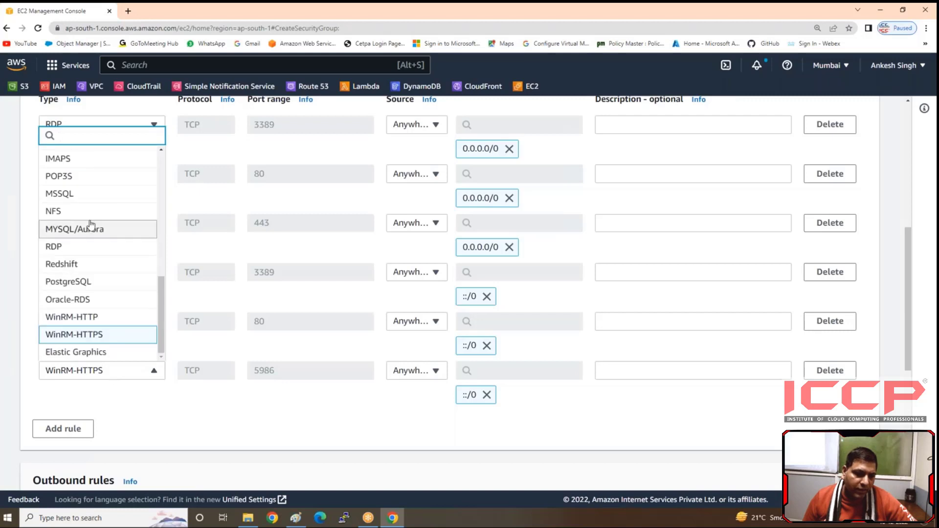
text(g)
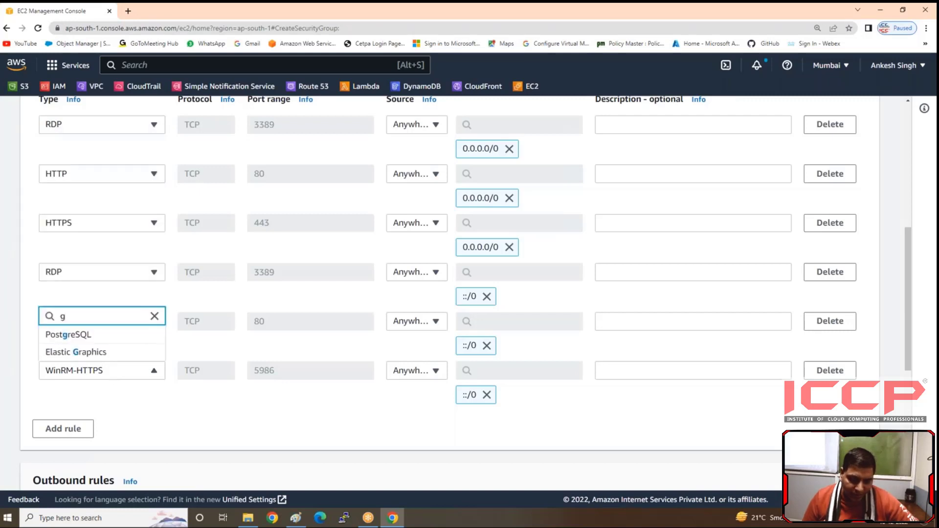
key(BackSpace)
text(htt)
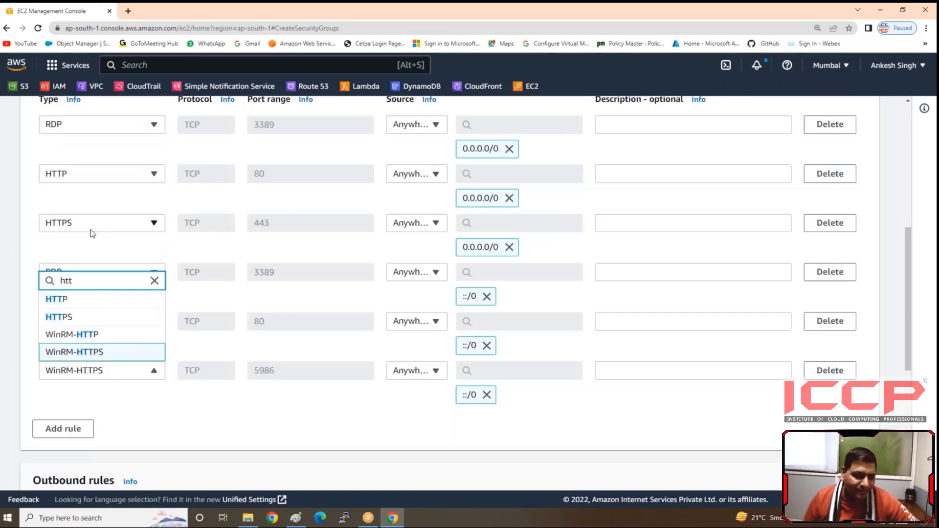
click(74, 316)
scroll(835, 407, down, 5)
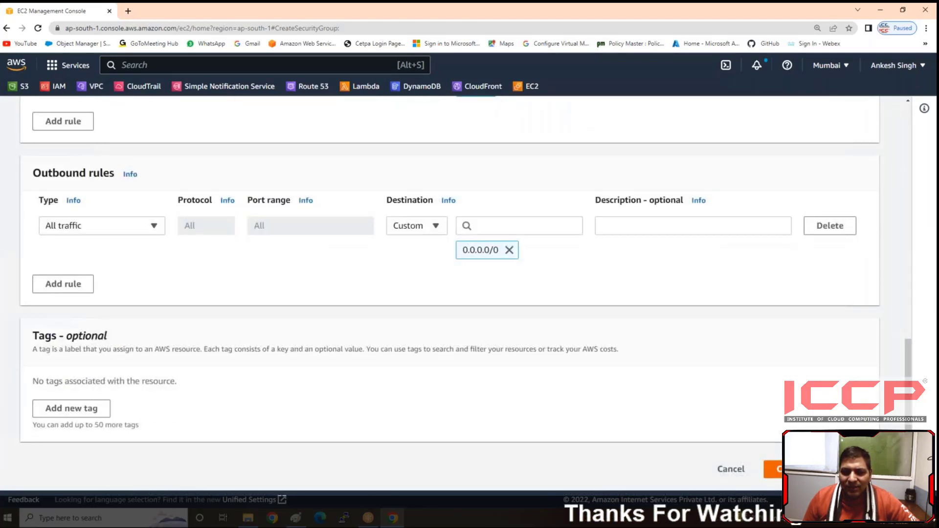
click(821, 470)
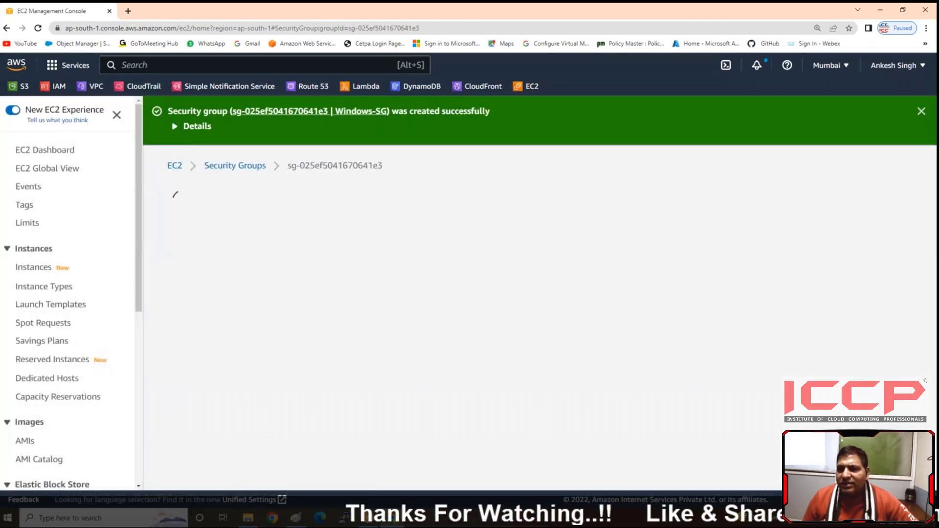
Step: Switch to the Paint diagram and brush red check marks beside the login, region, security group and keypair labels
click(294, 522)
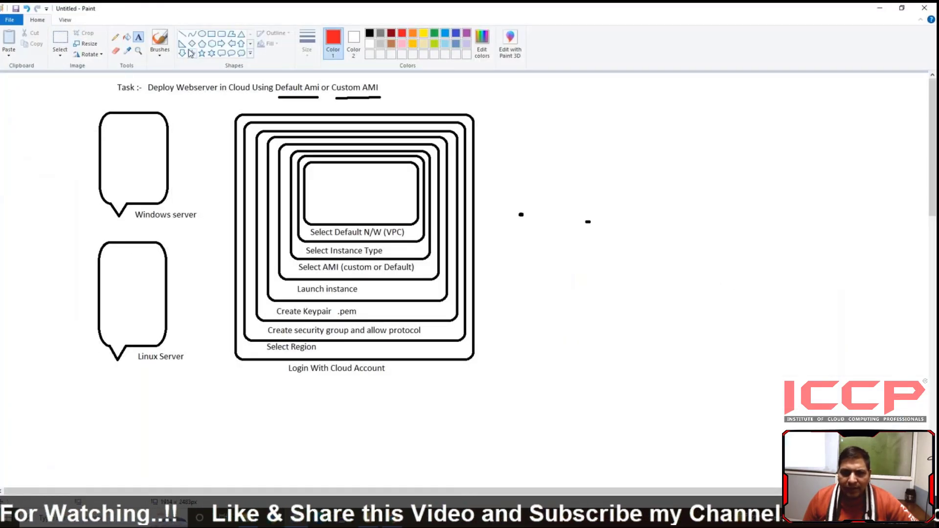
click(160, 41)
mouse_move(238, 374)
mouse_down()
mouse_move(263, 366)
mouse_move(249, 352)
mouse_move(251, 328)
mouse_up()
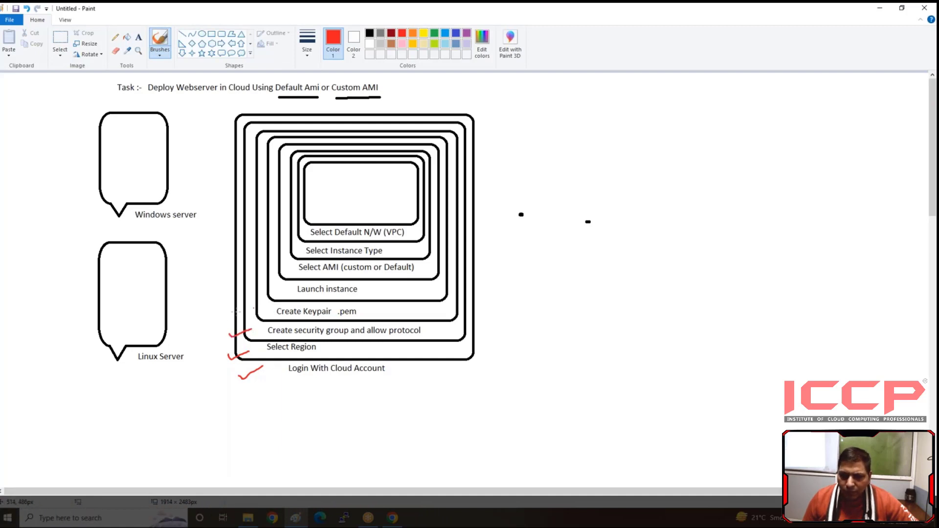
drag(243, 315, 263, 306)
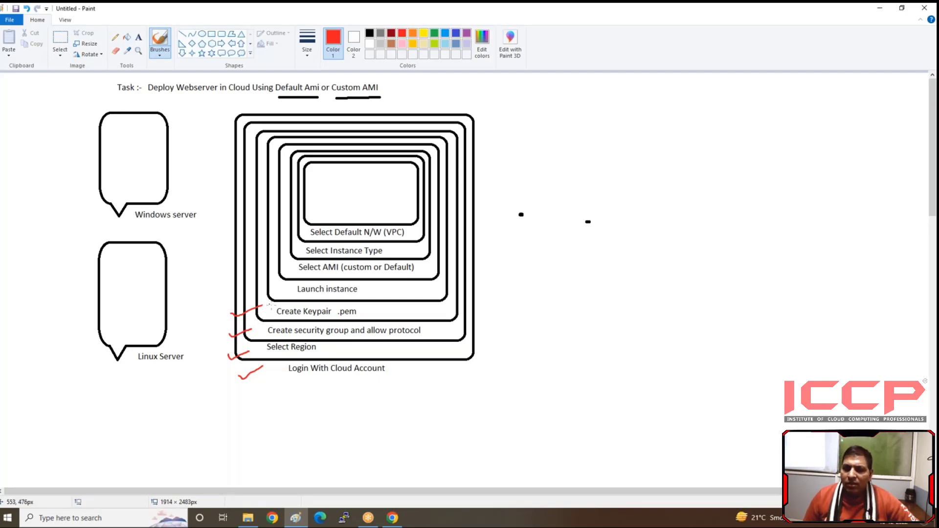
Step: Add a red text note starting with "note ;-" in the blank area beside the task heading
click(139, 37)
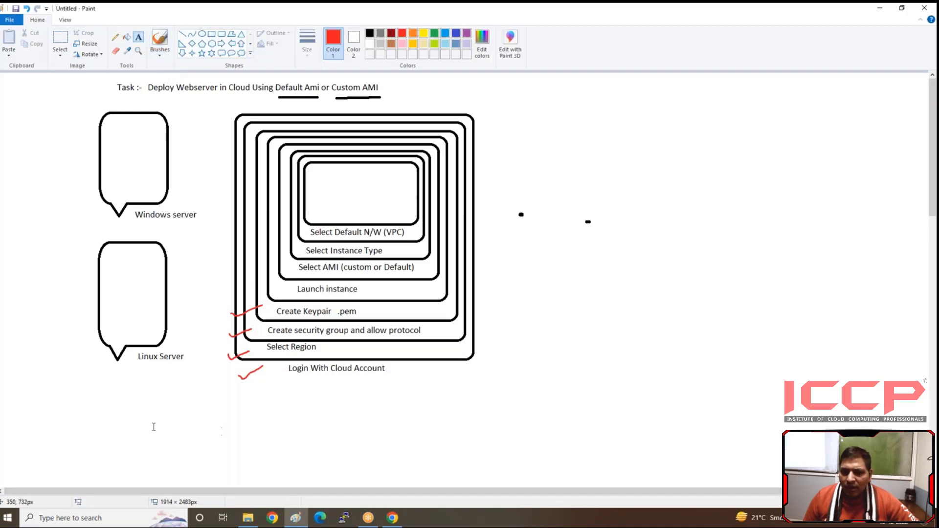
click(537, 82)
text(note ;-)
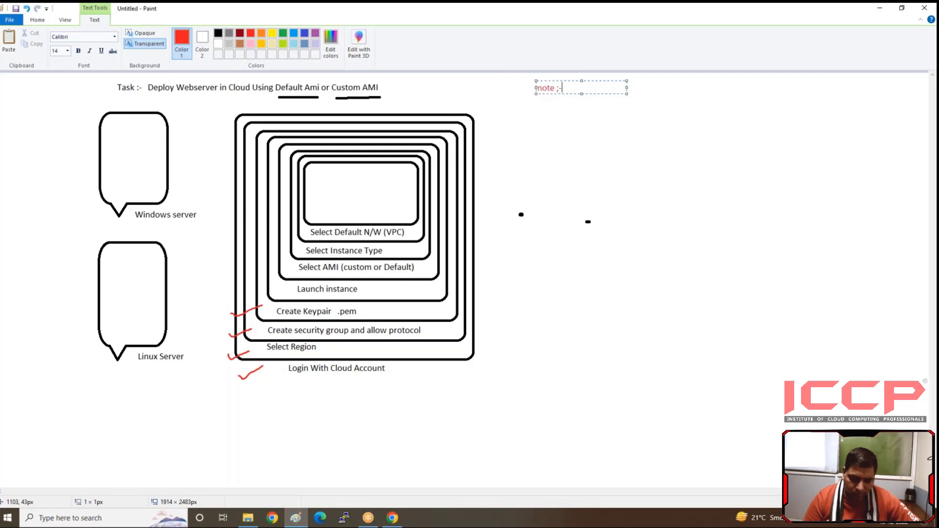
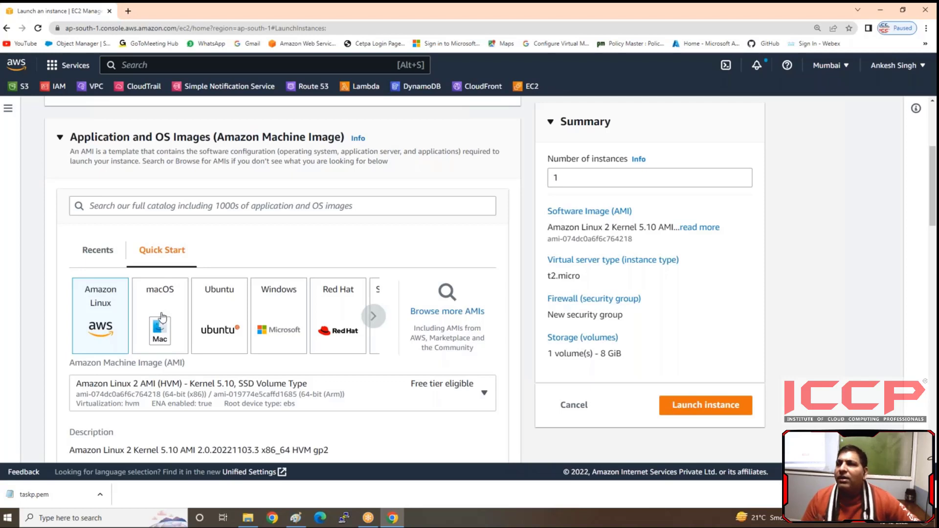
Step: Choose the Microsoft Windows Server 2012 R2 Base image from the Windows quick start AMIs for the new instance
click(278, 319)
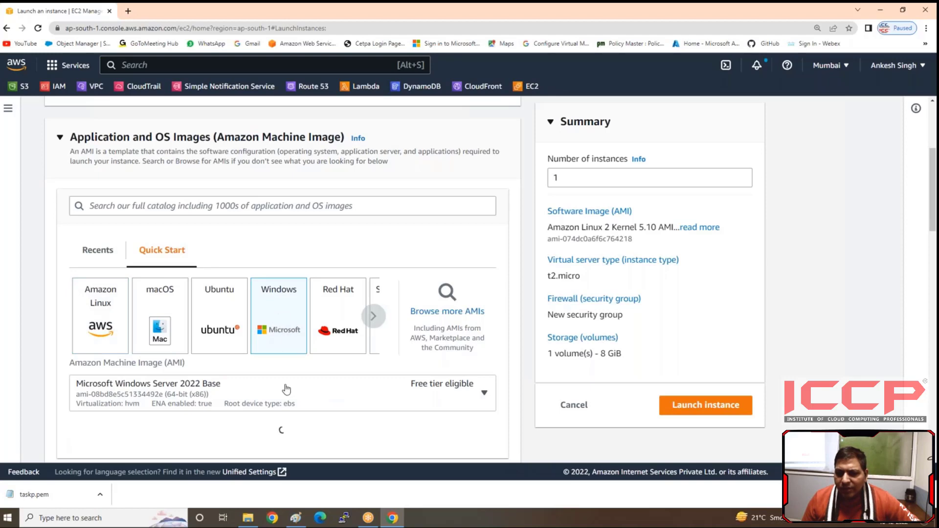
click(244, 392)
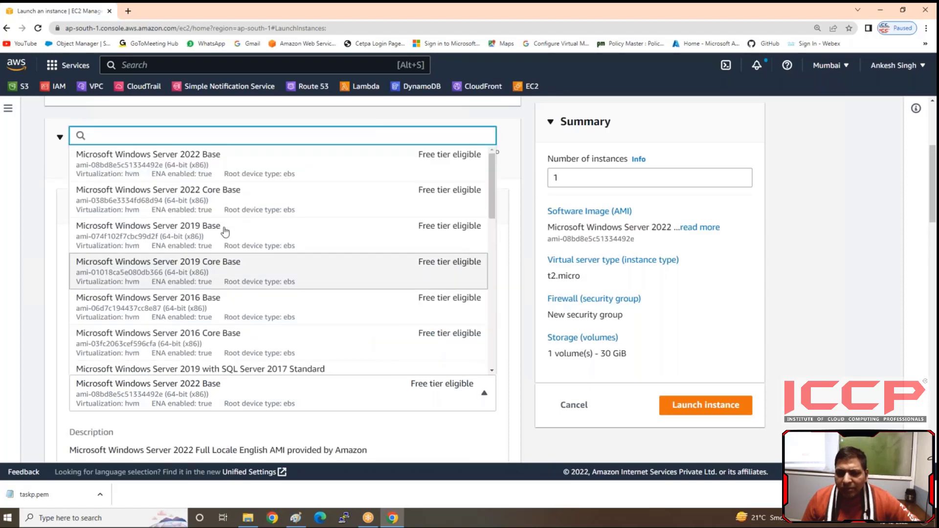
scroll(245, 235, down, 5)
scroll(231, 271, down, 5)
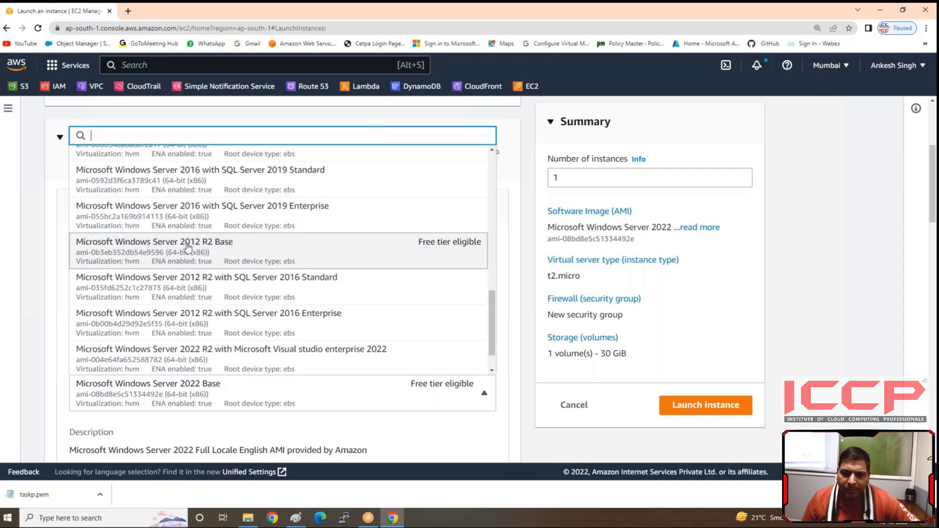
click(187, 247)
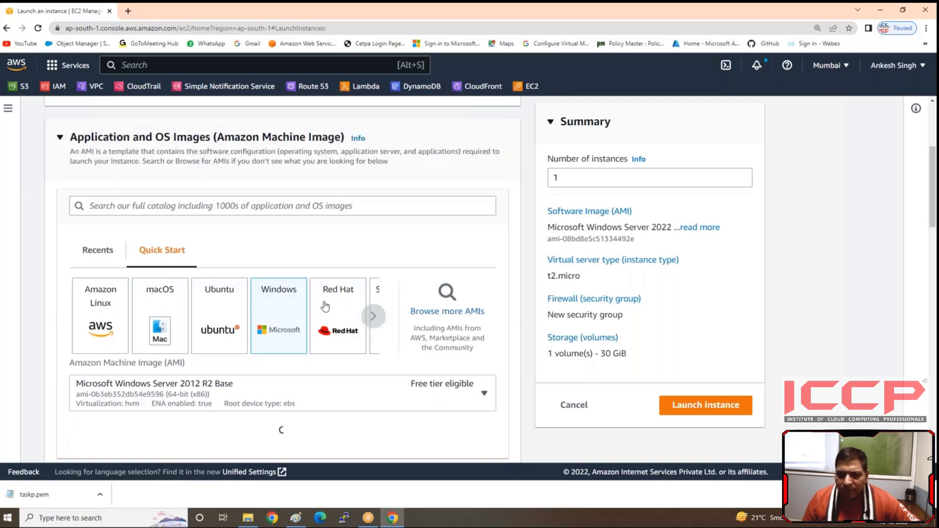
Step: Keep the t2.micro instance type and select taskp as the login key pair for the Windows instance
scroll(237, 309, down, 2)
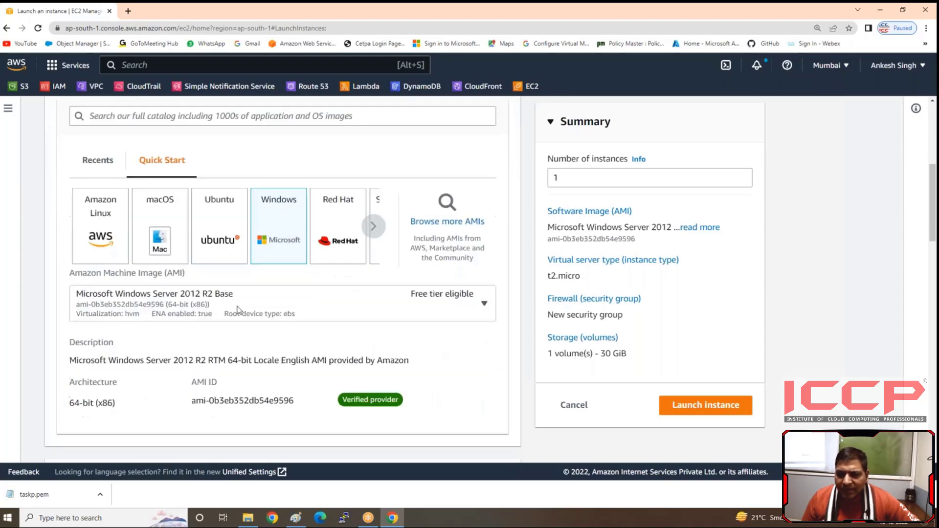
scroll(237, 309, down, 3)
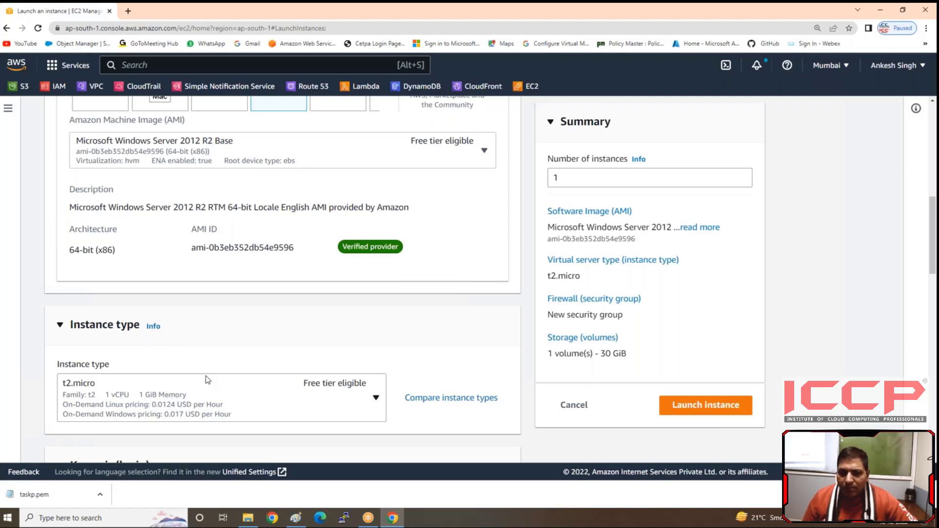
scroll(208, 380, down, 4)
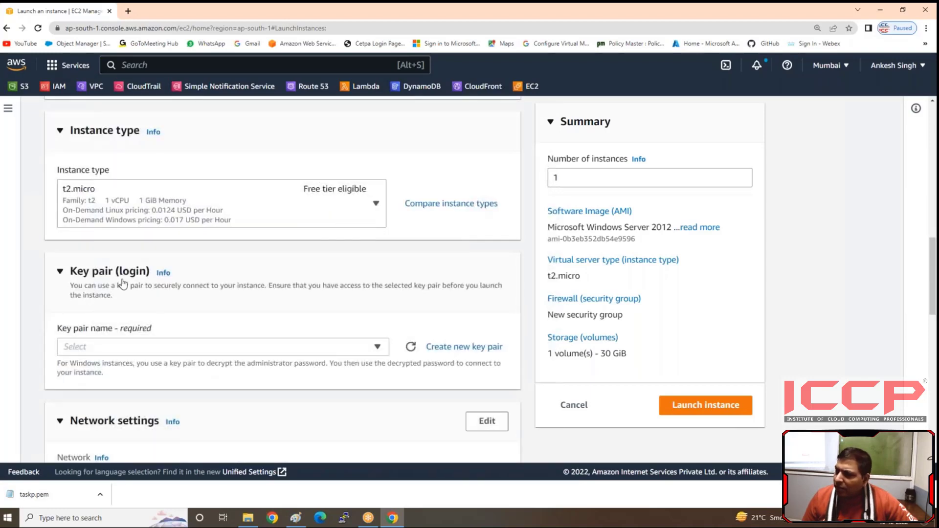
scroll(130, 274, up, 6)
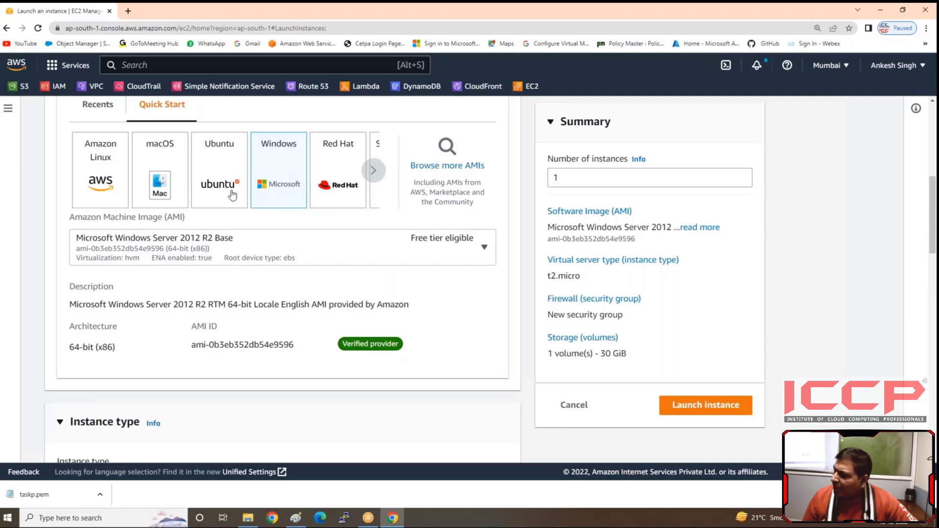
scroll(229, 313, down, 7)
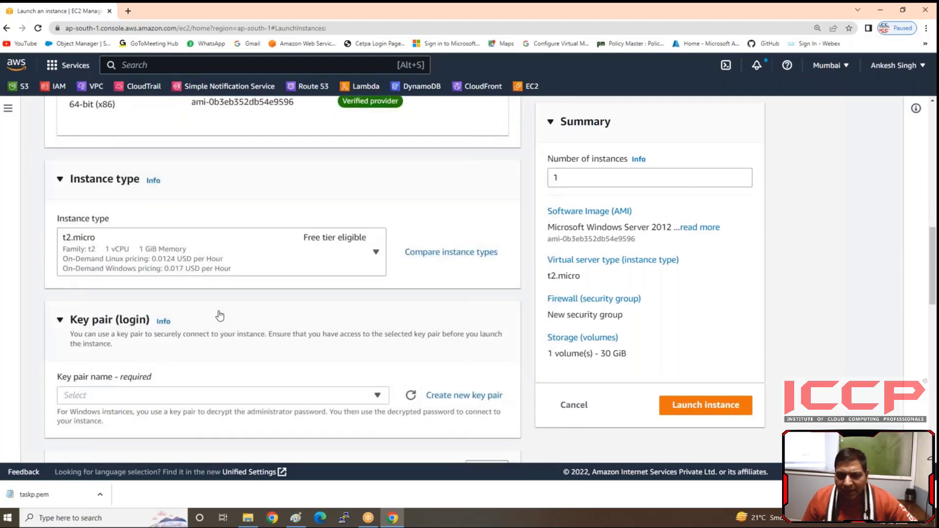
click(206, 300)
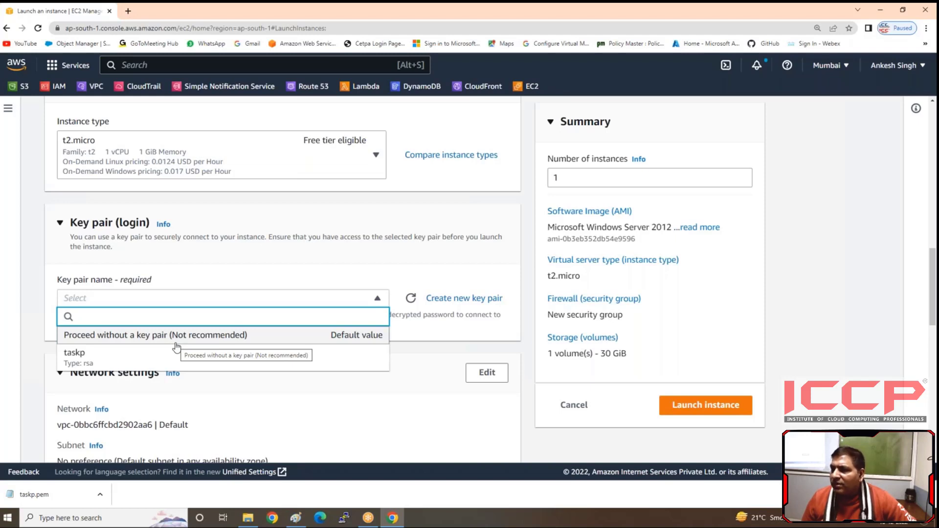
click(77, 361)
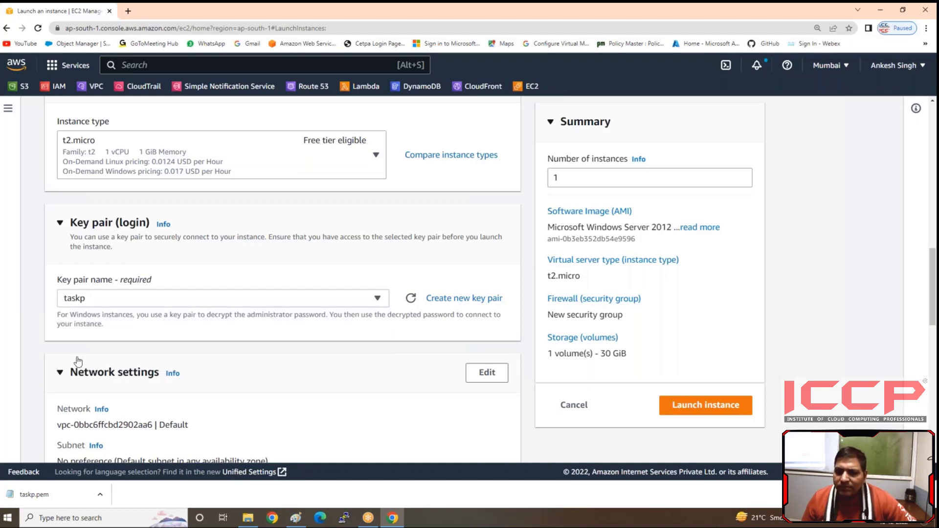
Step: Edit the network settings to use the default VPC and its subnet in availability zone ap-south-1a
scroll(204, 360, down, 2)
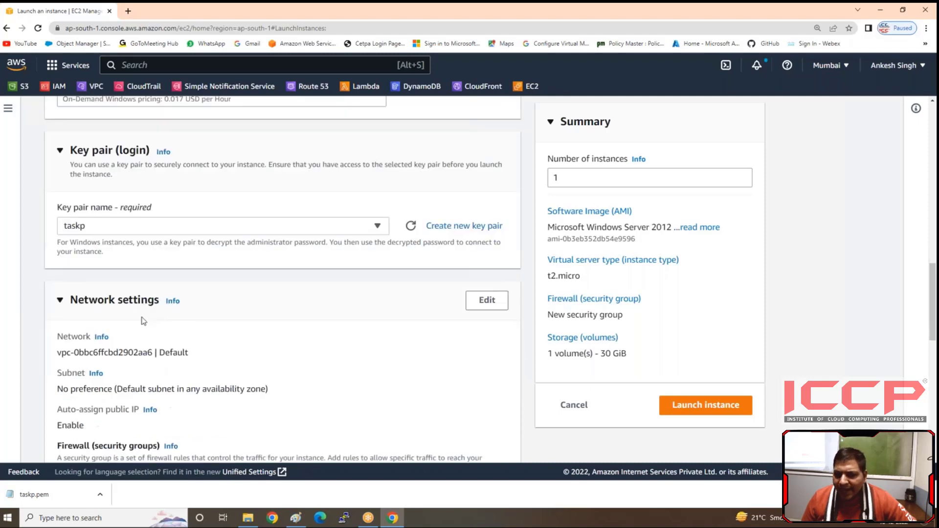
click(477, 276)
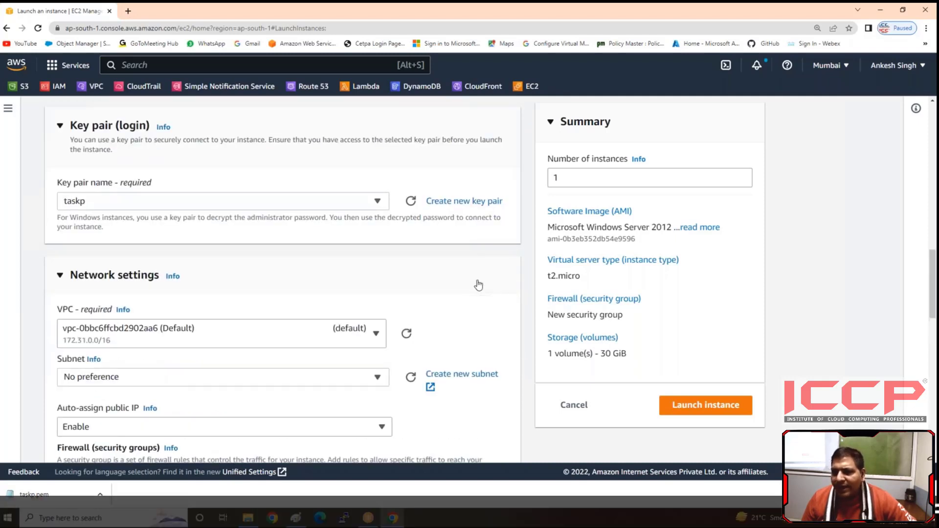
click(184, 338)
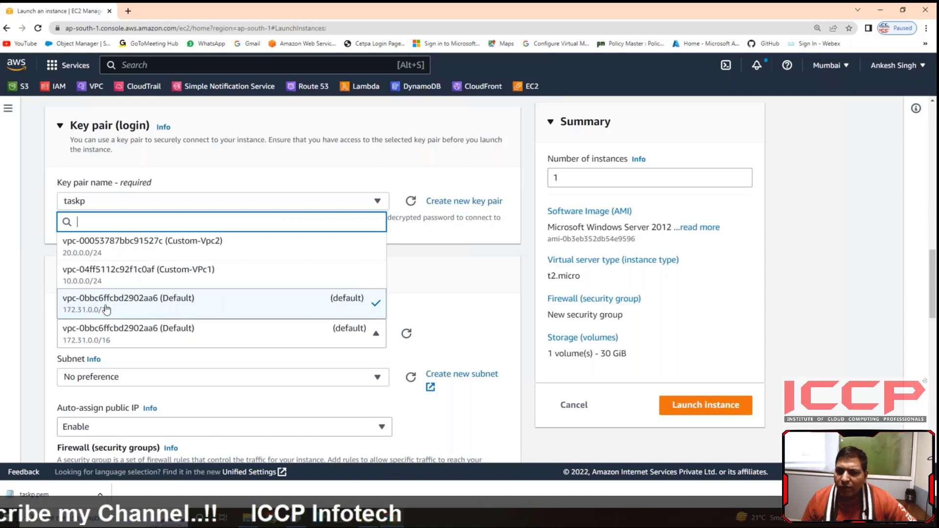
click(253, 307)
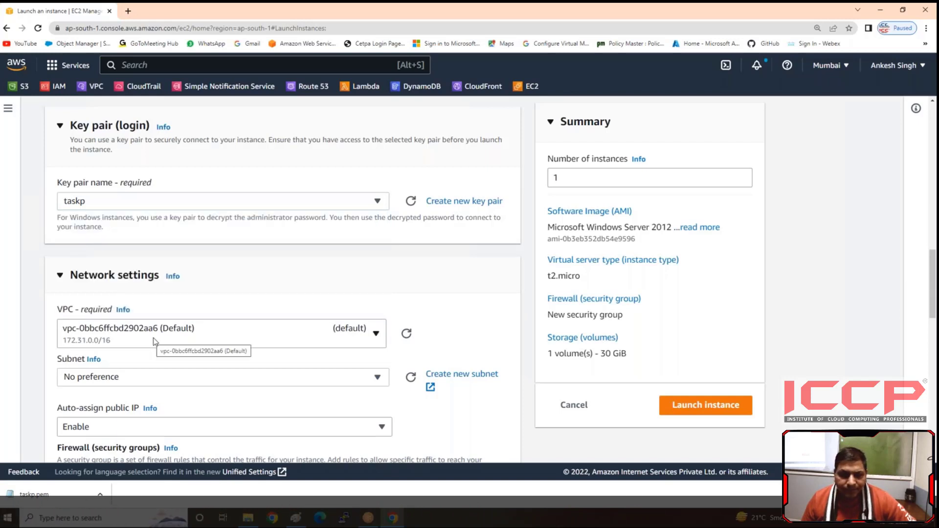
scroll(155, 337, down, 3)
click(156, 236)
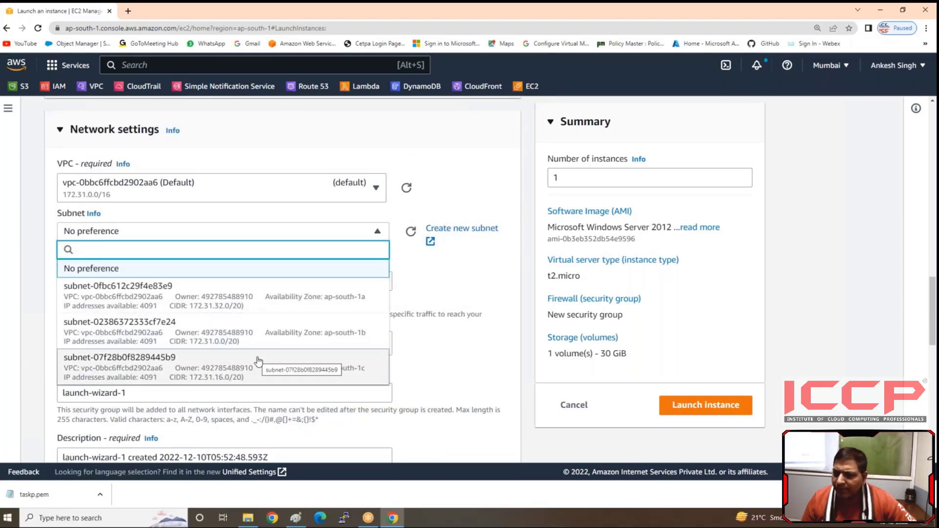
click(300, 307)
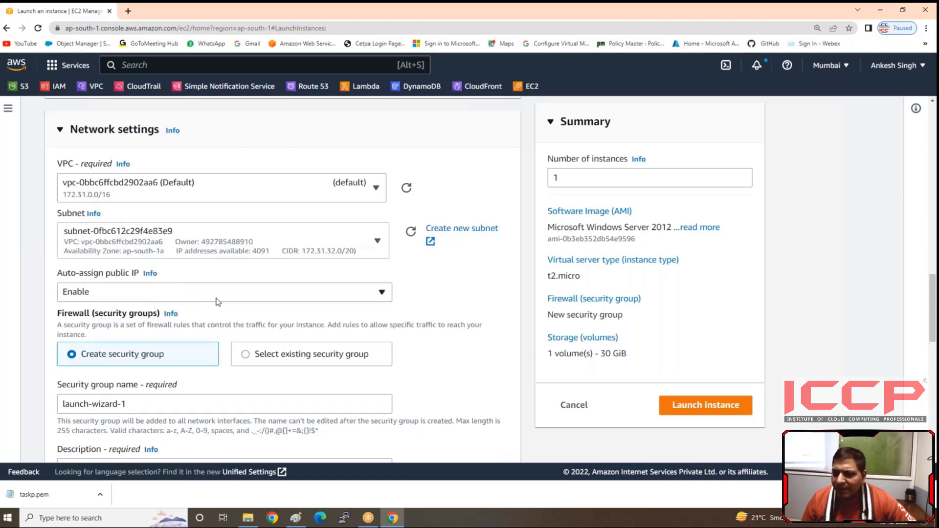
Step: Use an existing security group for the instance's firewall and assign Windows-SG
scroll(219, 302, down, 2)
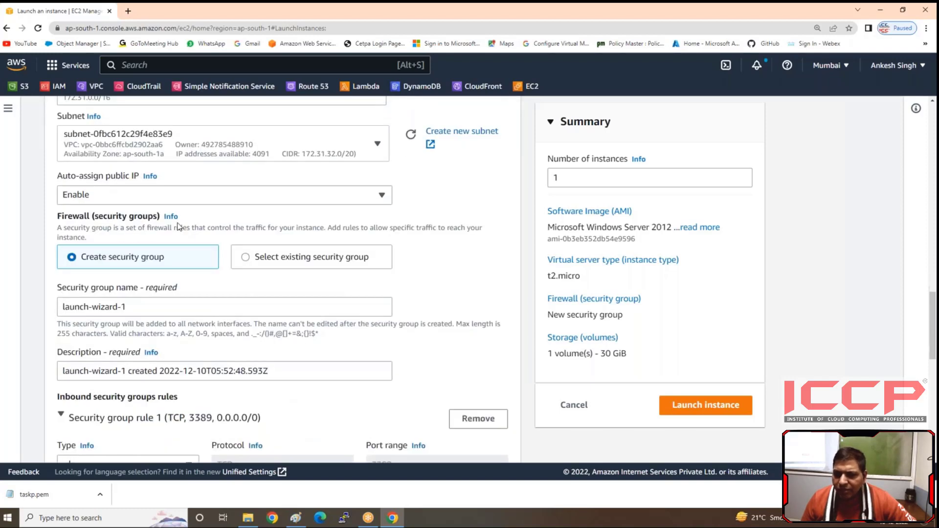
click(246, 259)
click(122, 307)
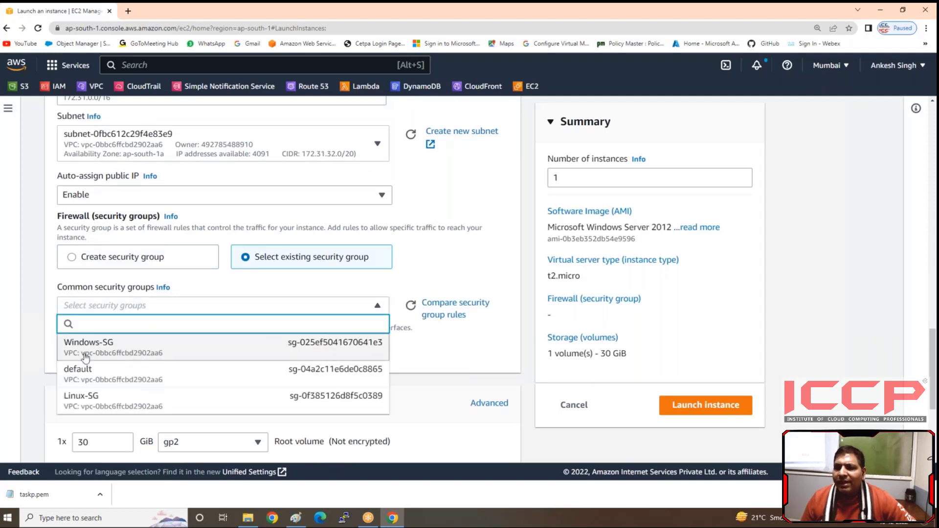
click(98, 348)
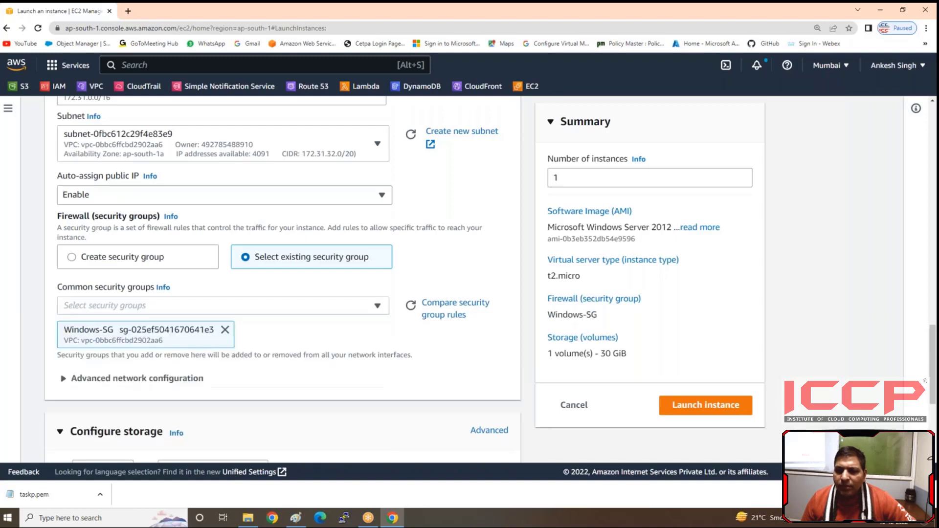
Step: Launch a single Windows instance with the default root volume
scroll(222, 342, down, 4)
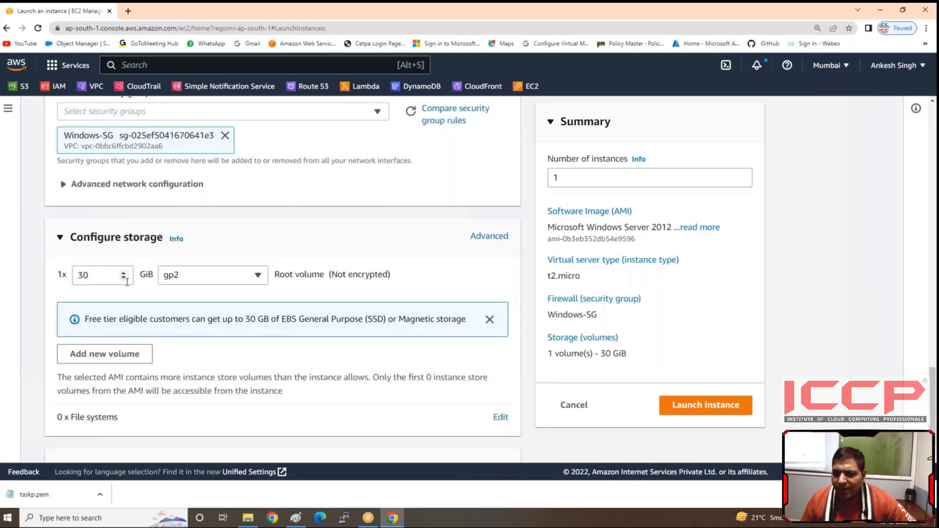
scroll(190, 319, down, 1)
click(563, 182)
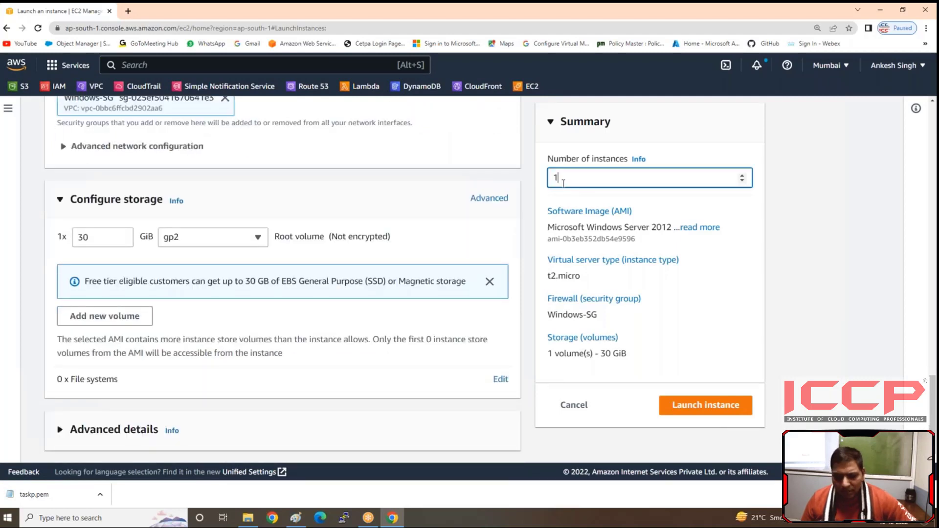
key(ctrl+minus)
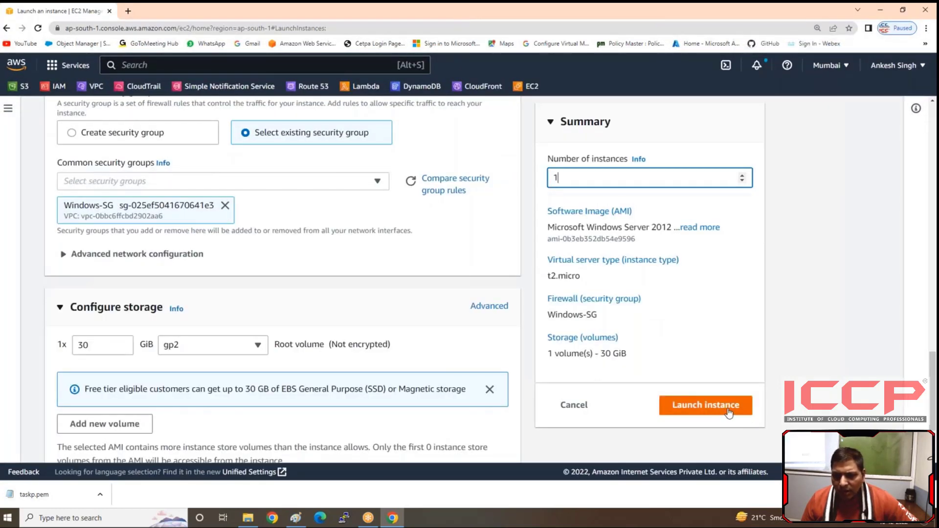
click(729, 413)
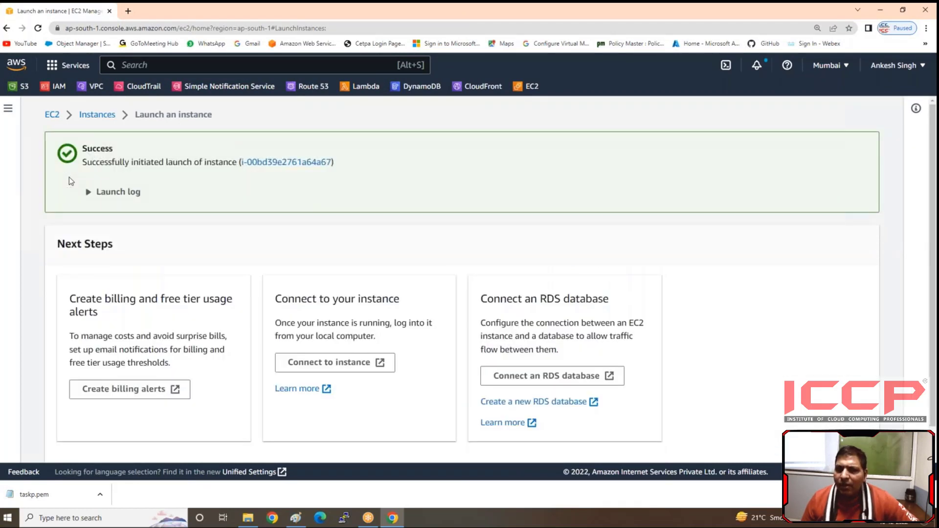
Step: Return to the instances list and start launching another instance named Linux-server
click(94, 120)
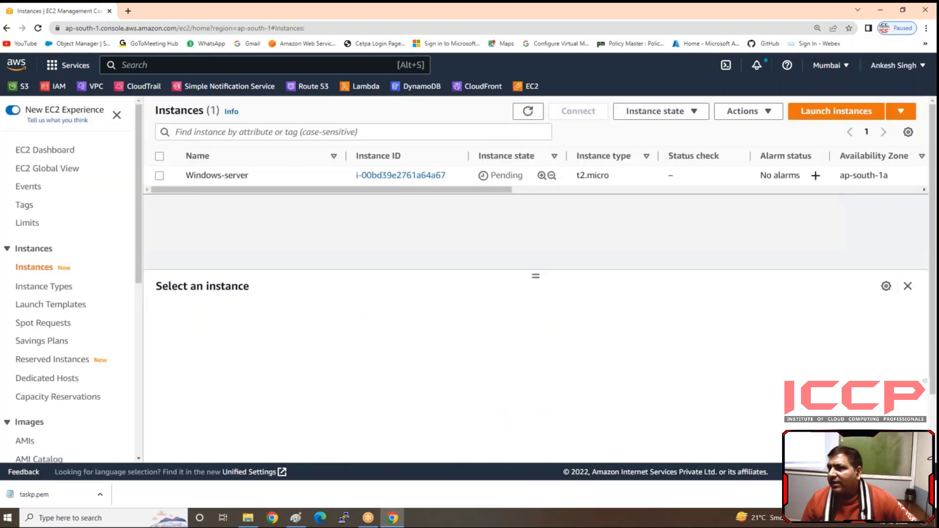
click(812, 116)
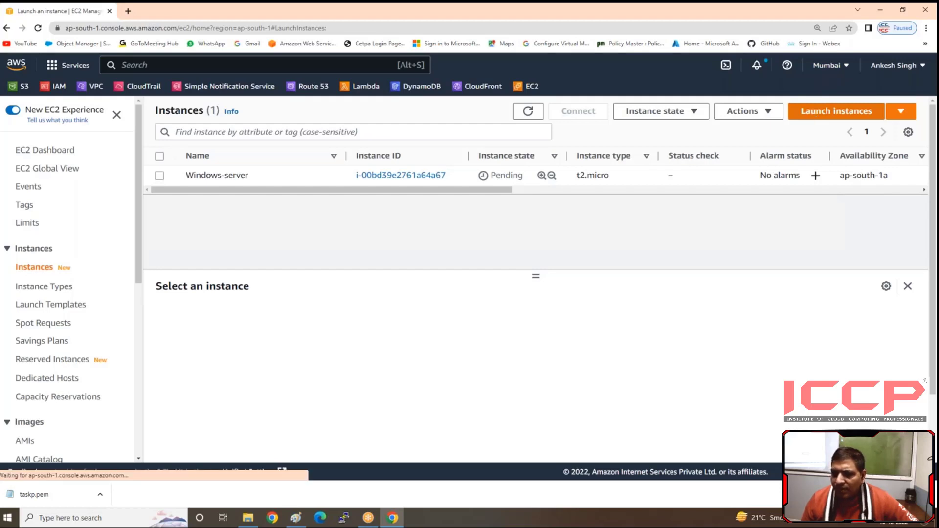
click(168, 276)
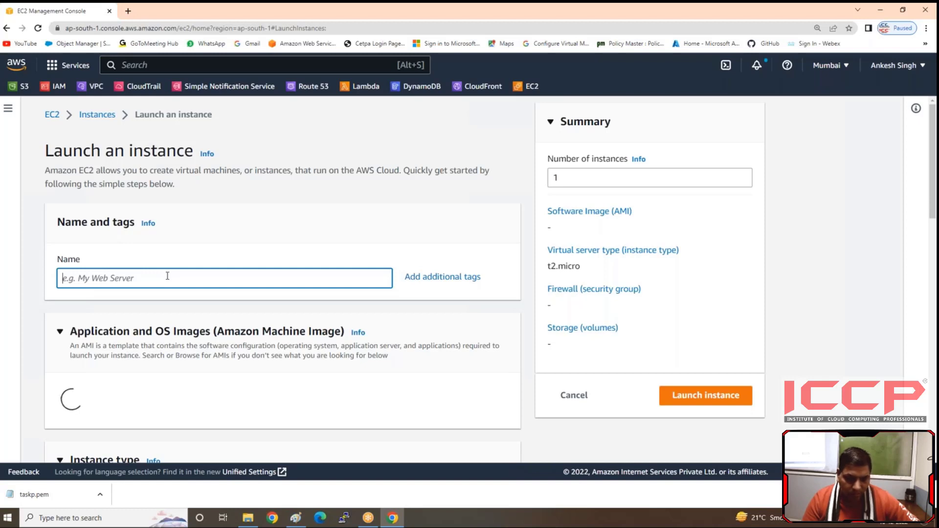
text(Linux)
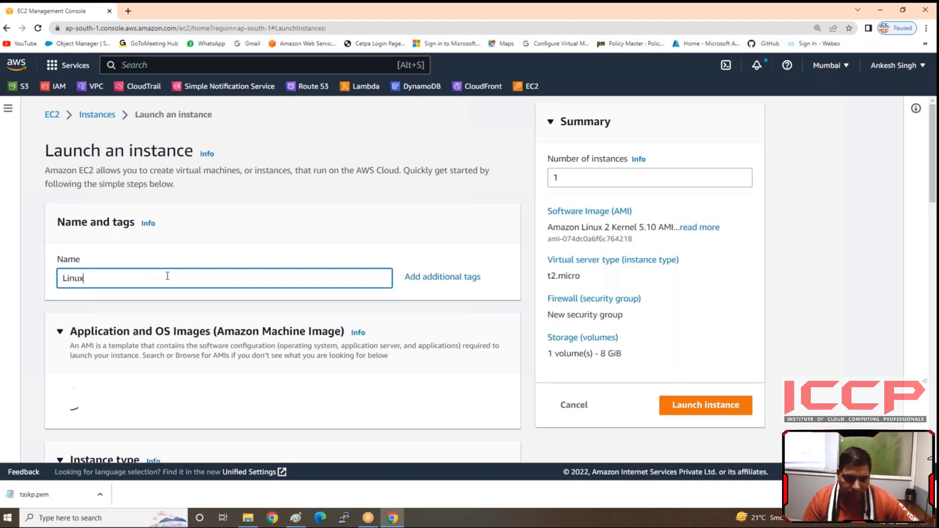
text(0)
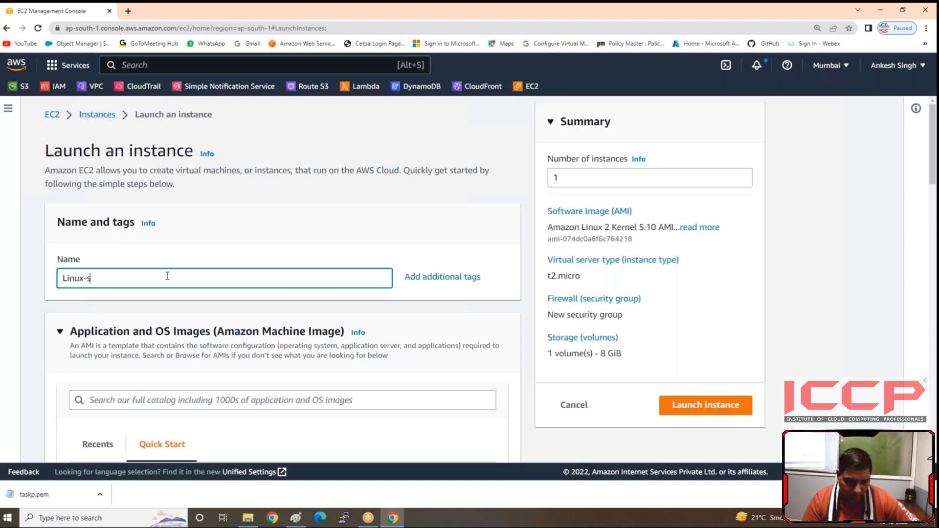
text(server)
Step: Keep the default Amazon Linux 2 image and t2.micro type, and select the taskp key pair for the Linux instance
scroll(235, 292, down, 5)
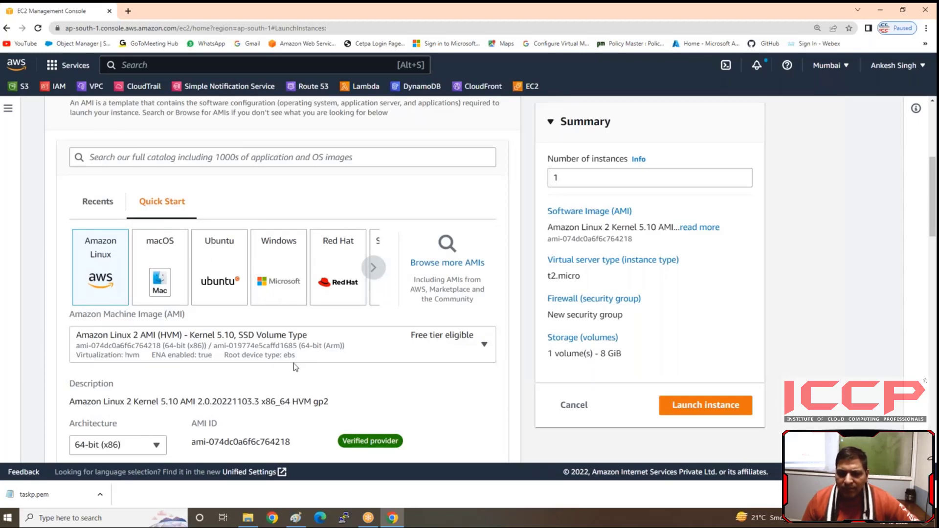
scroll(293, 363, down, 5)
scroll(279, 293, up, 2)
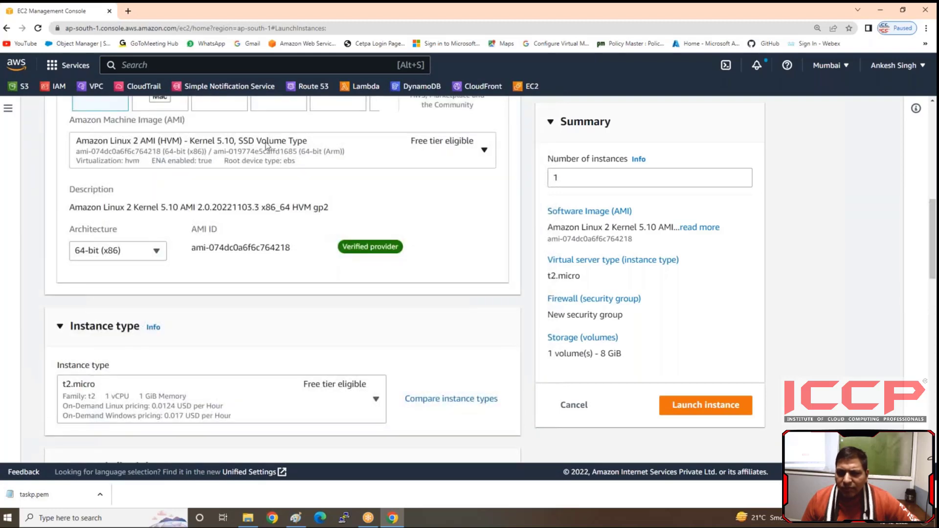
scroll(135, 256, down, 3)
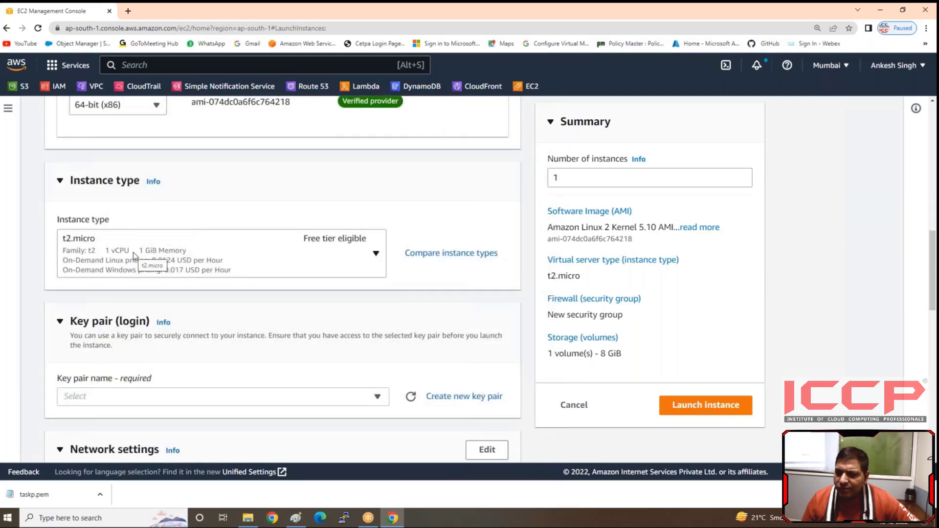
scroll(135, 254, down, 3)
click(134, 253)
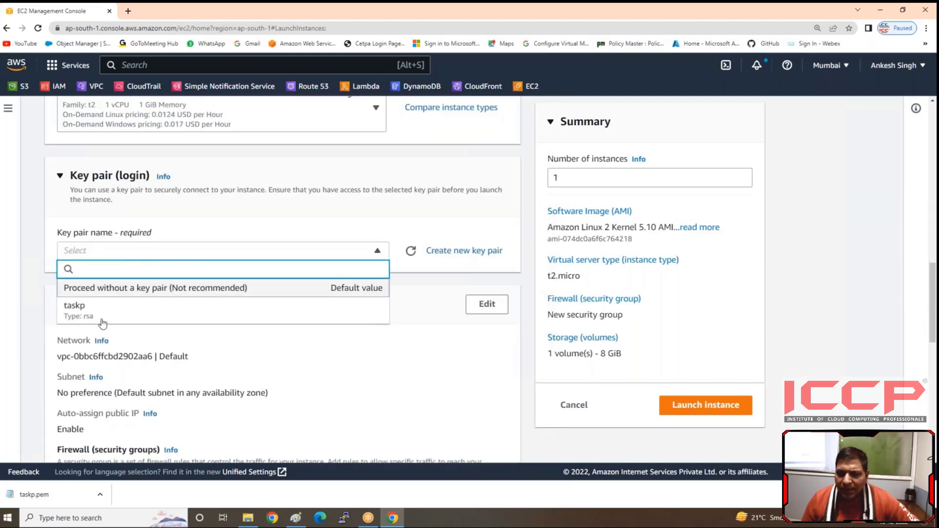
click(102, 314)
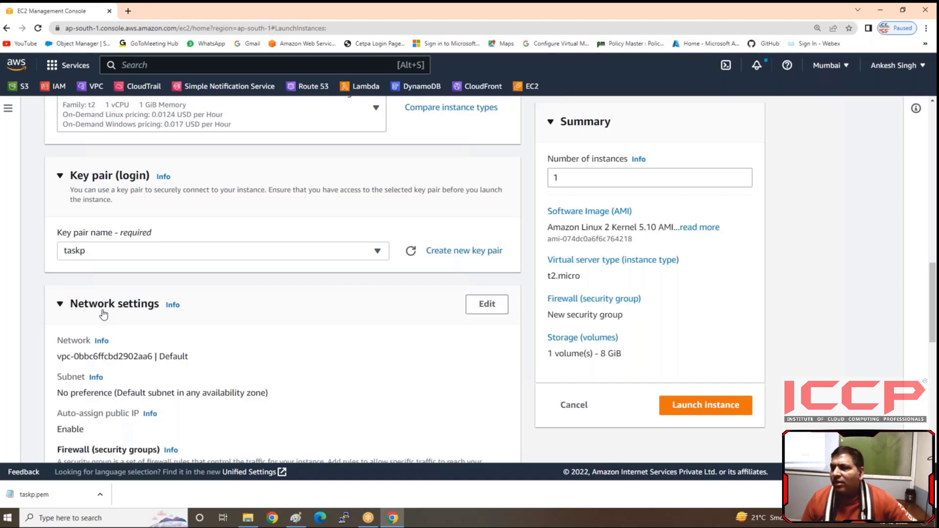
scroll(146, 247, up, 3)
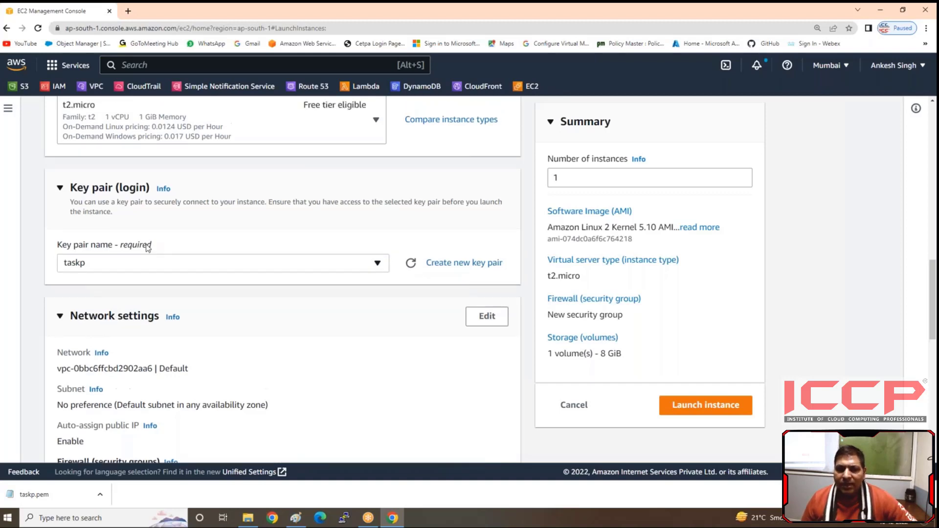
Step: Edit the Linux instance's network settings, keeping the default VPC and choosing the subnet in availability zone ap-south-1a
scroll(143, 248, up, 5)
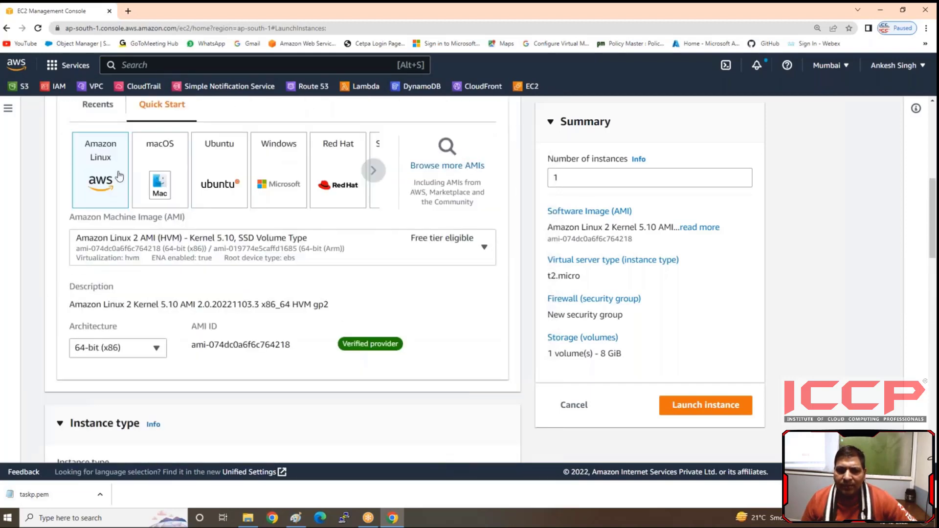
scroll(189, 216, up, 1)
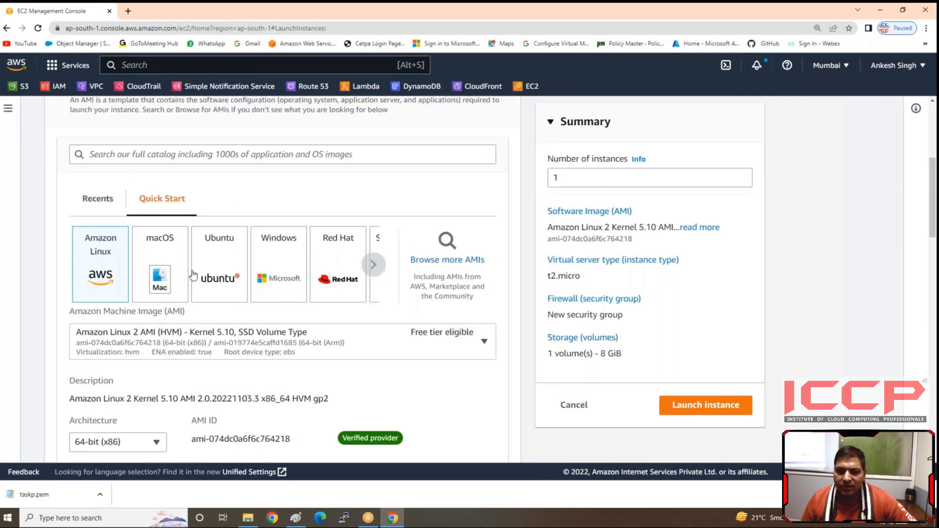
scroll(191, 272, down, 7)
scroll(145, 269, down, 3)
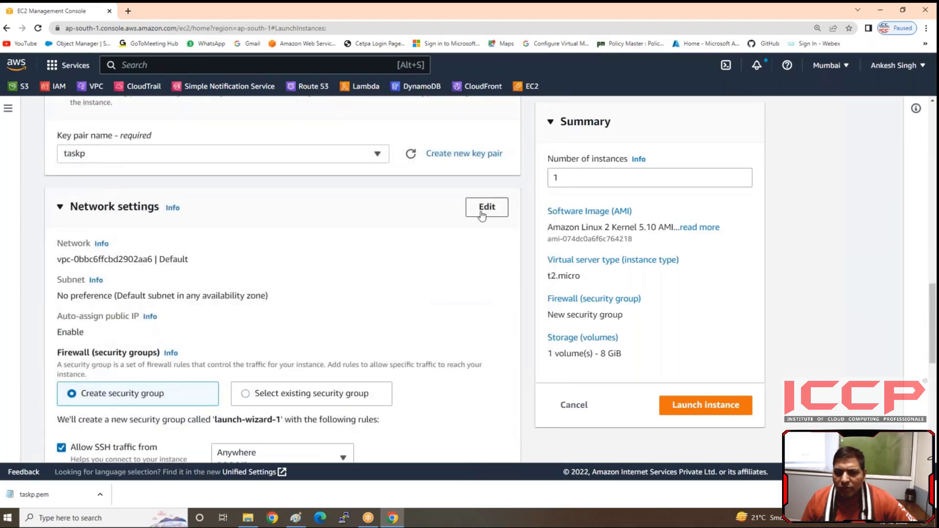
click(483, 212)
click(279, 265)
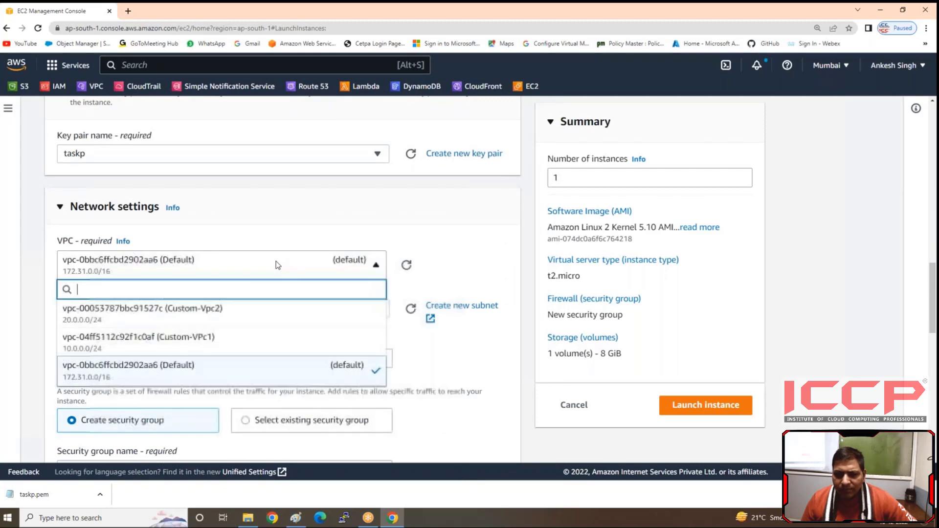
click(277, 265)
click(212, 311)
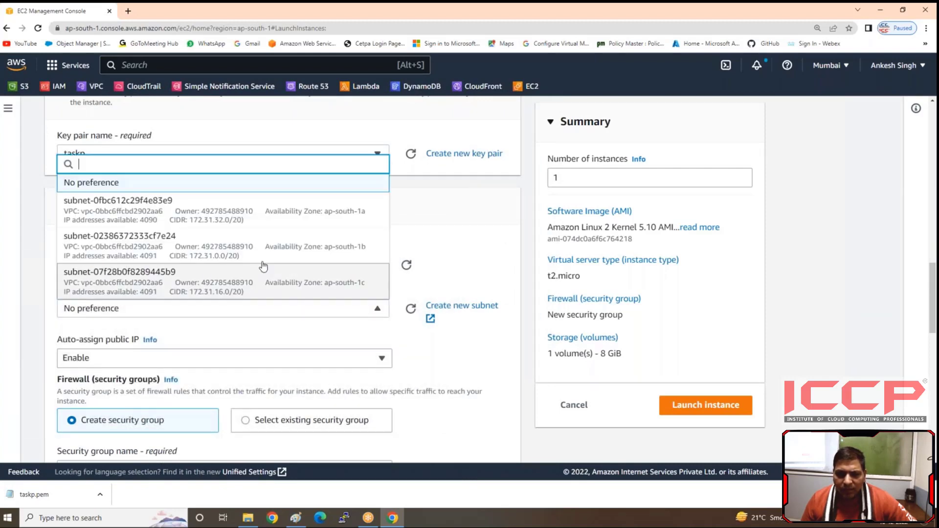
click(336, 225)
scroll(235, 294, down, 3)
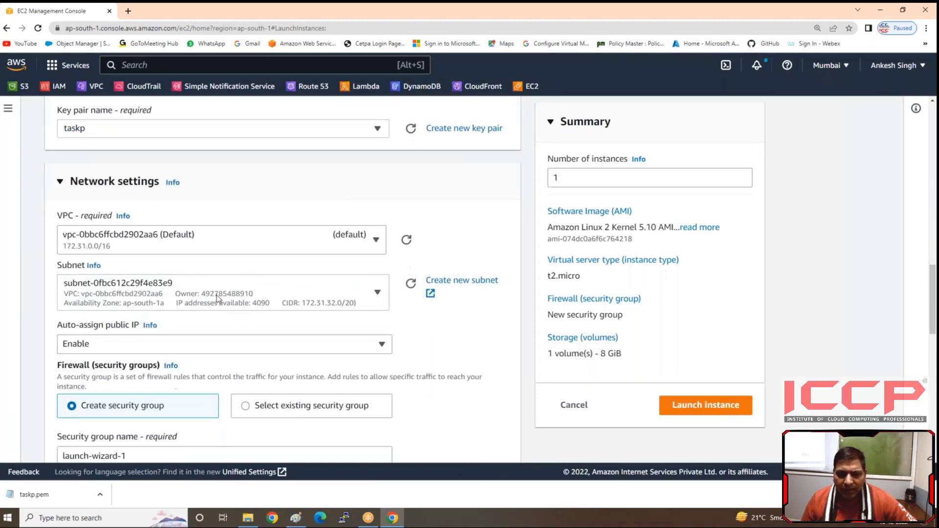
Step: Use an existing security group for the Linux instance's firewall and assign Linux-SG
click(246, 287)
click(216, 333)
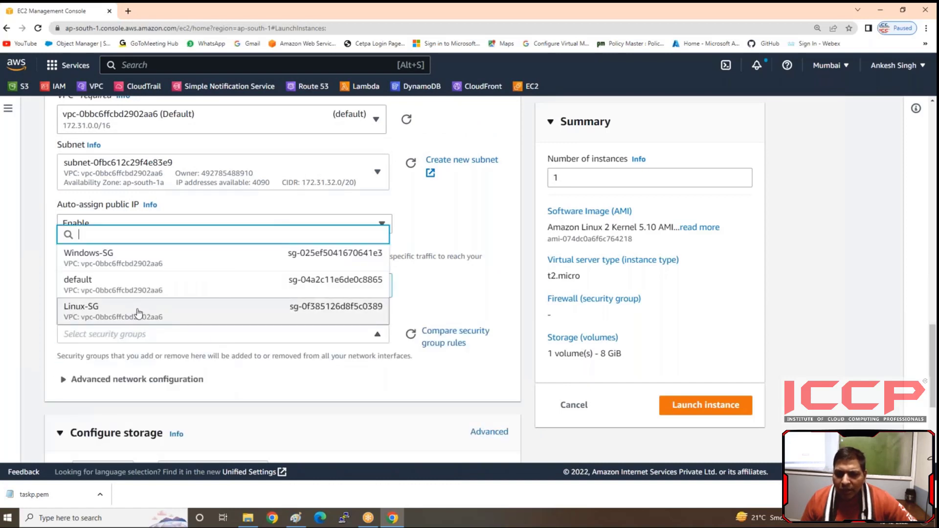
click(139, 313)
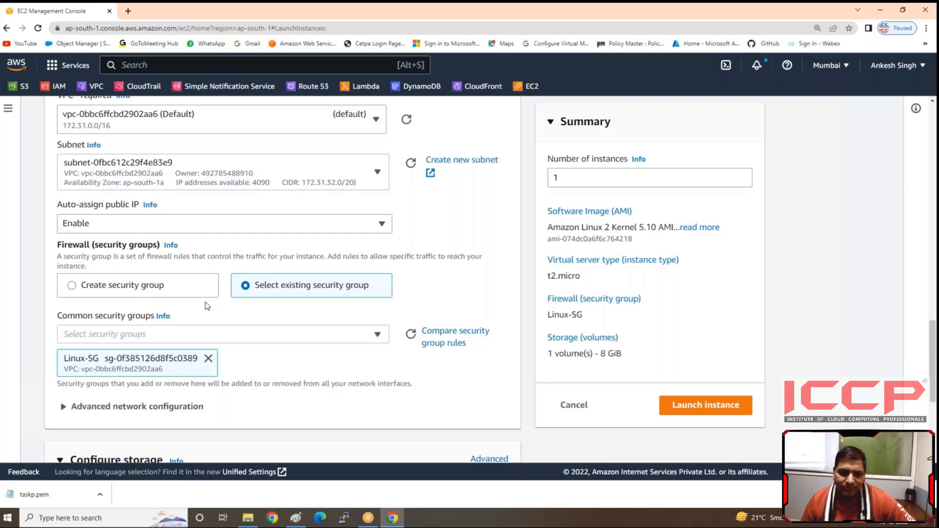
Step: Set the gp2 root volume's size to 10 GiB and launch the Linux instance
scroll(205, 306, down, 4)
click(87, 311)
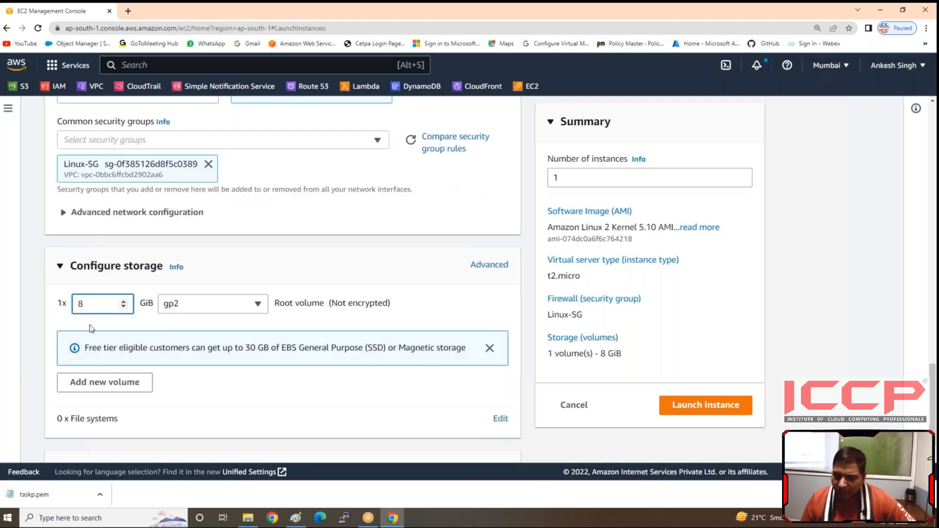
key(BackSpace)
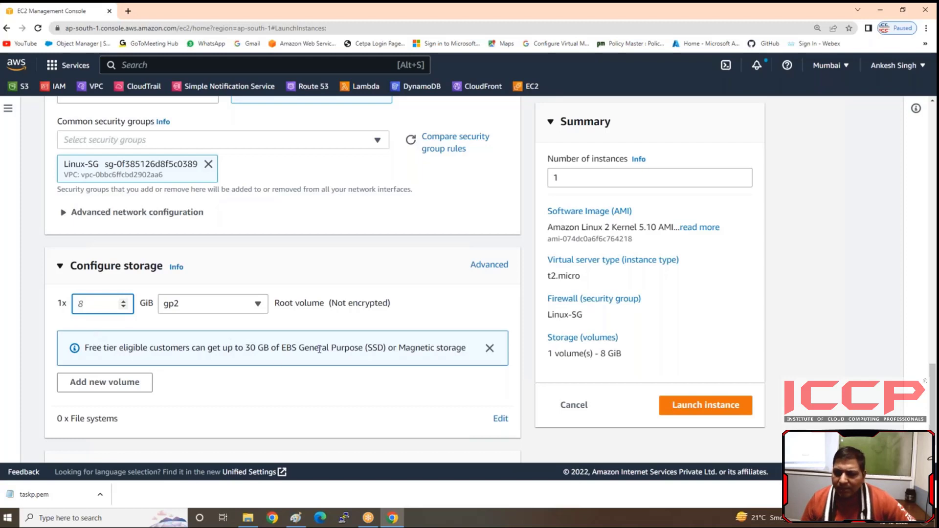
drag(232, 348, 319, 349)
click(98, 303)
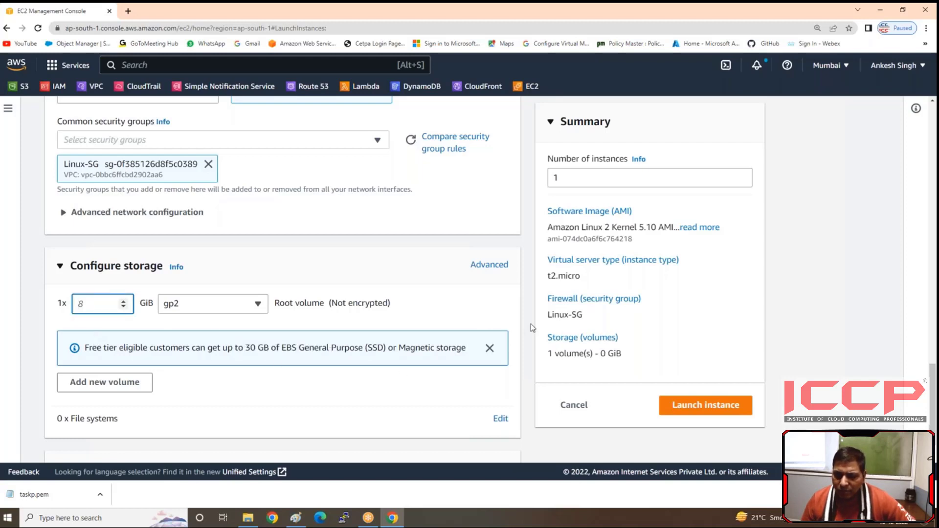
text(10)
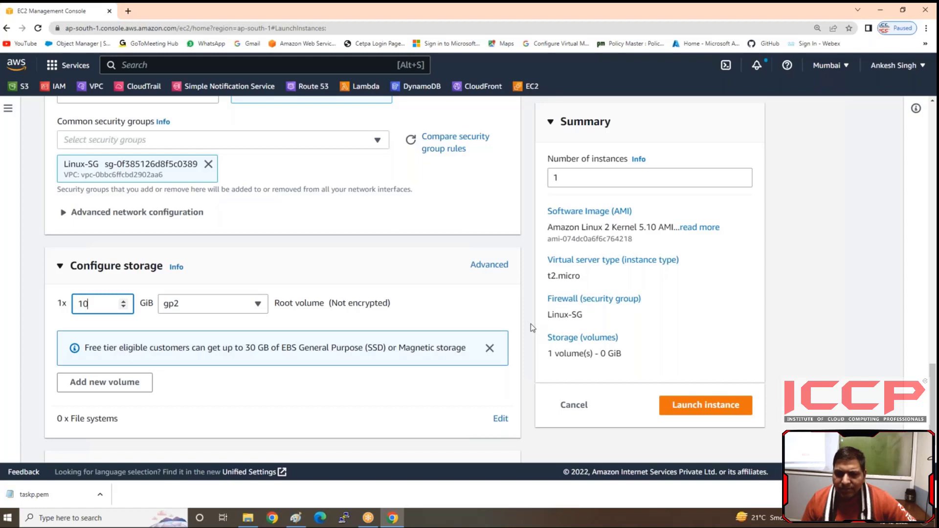
click(713, 410)
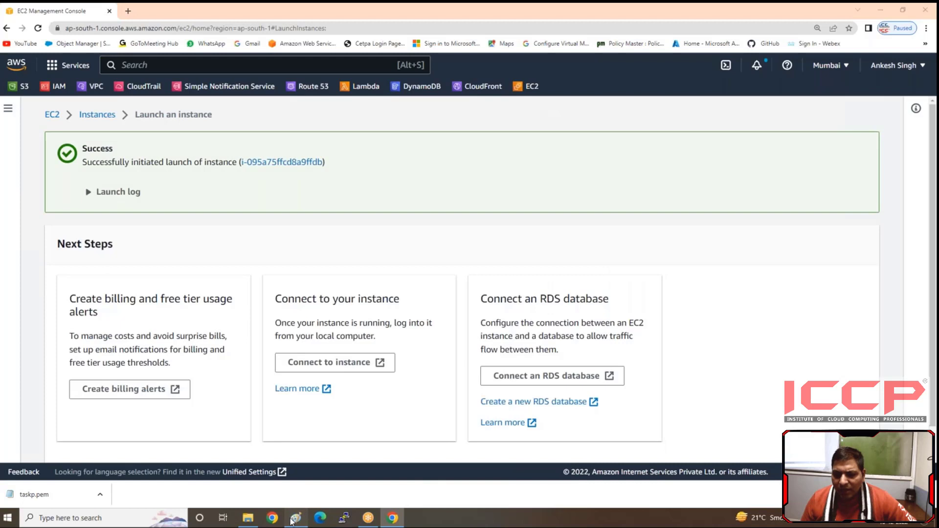
Step: Switch to the Paint diagram and brush a red check mark beside "Select Instance Type"
click(296, 518)
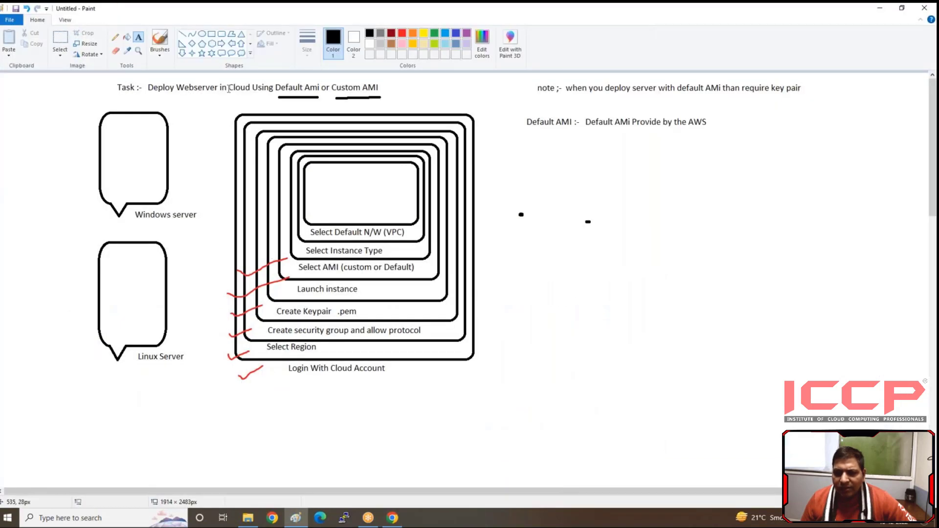
click(160, 38)
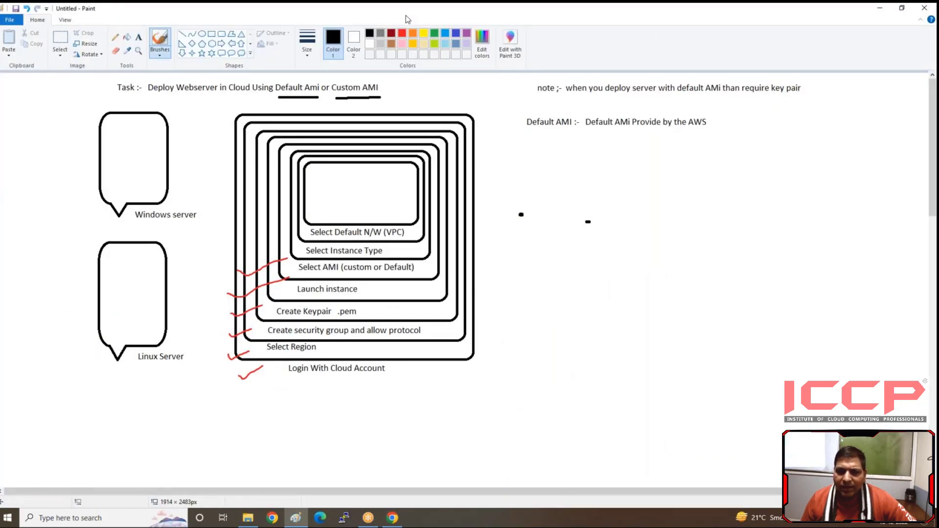
click(402, 32)
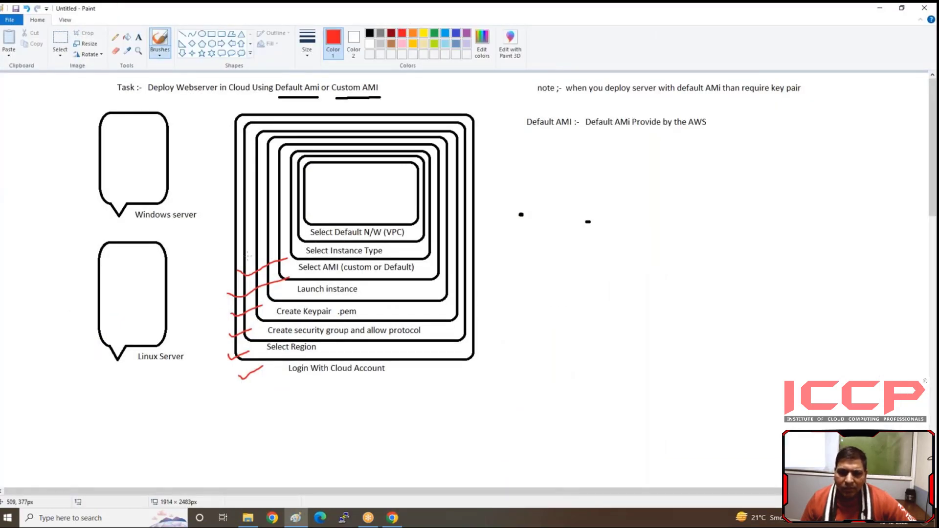
drag(248, 255, 282, 246)
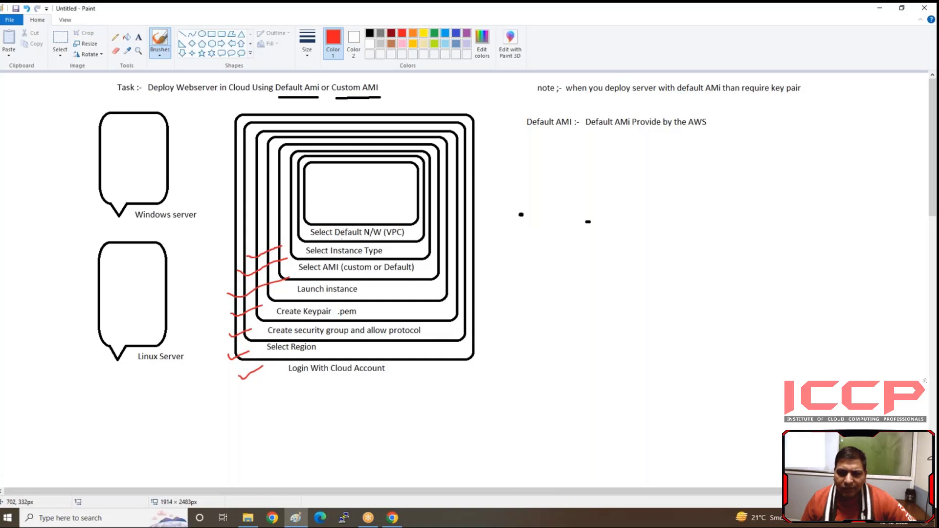
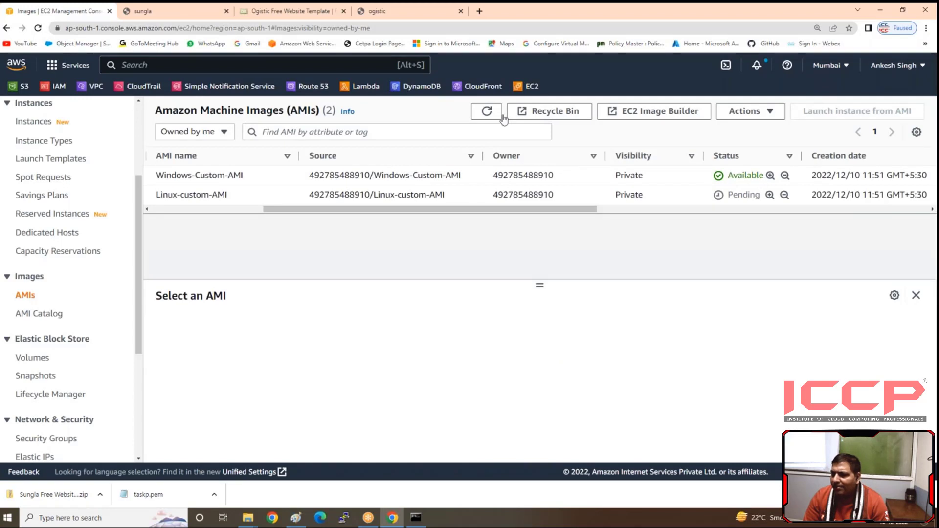
Step: Refresh the AMI list, open the Instances list and terminate the Windows-server instance
click(487, 112)
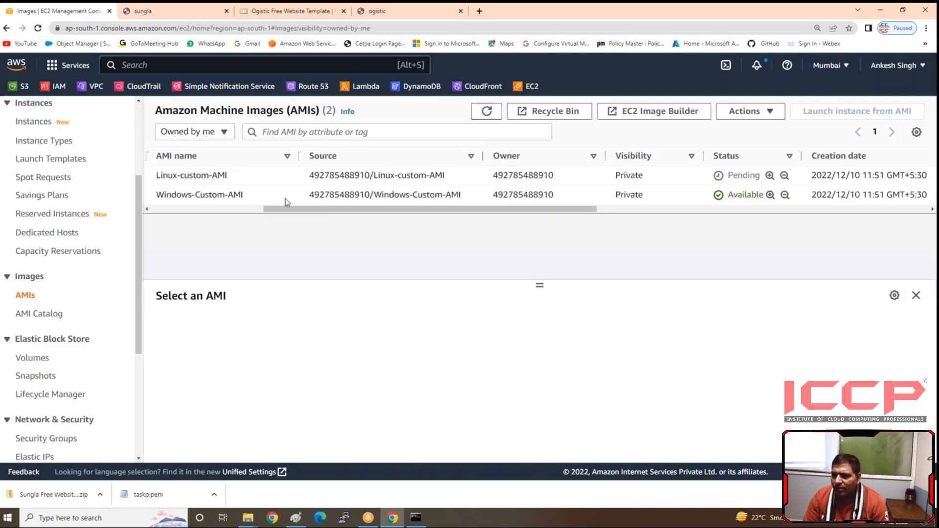
scroll(89, 242, up, 3)
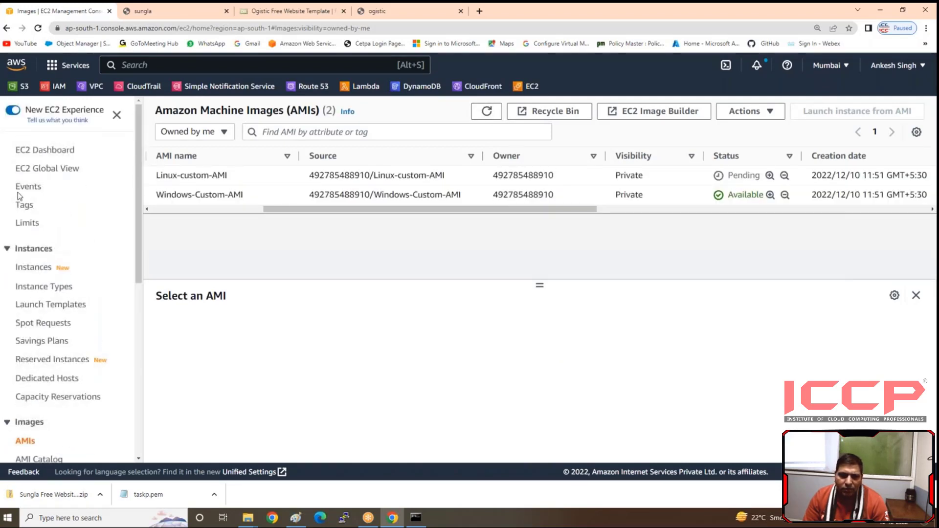
click(34, 270)
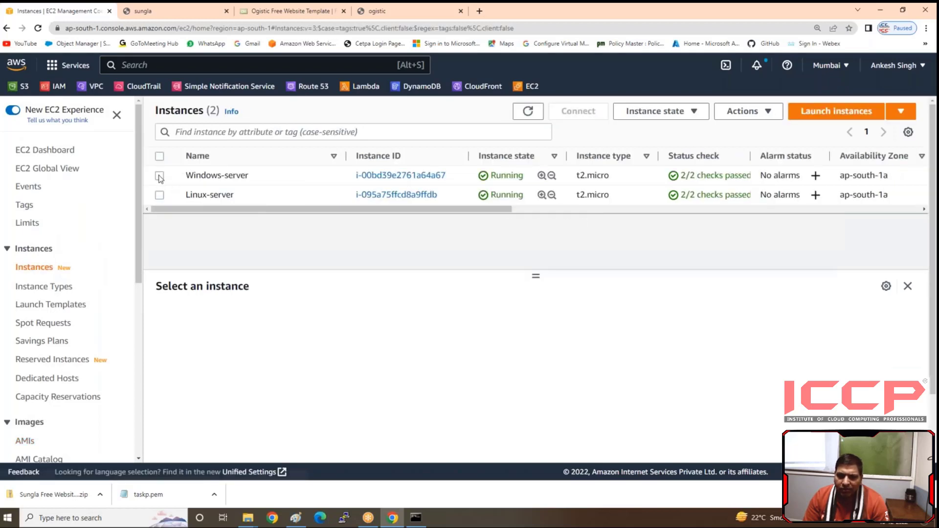
click(160, 176)
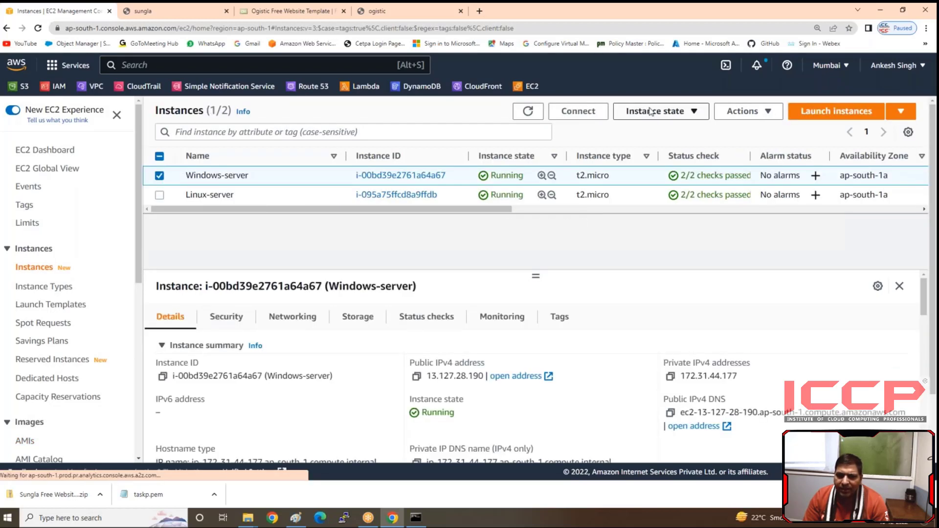
click(690, 112)
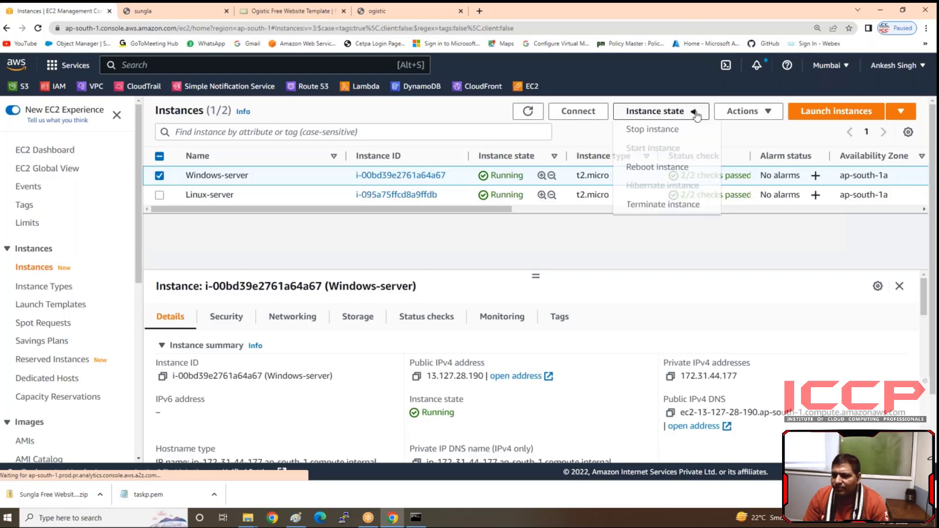
click(660, 205)
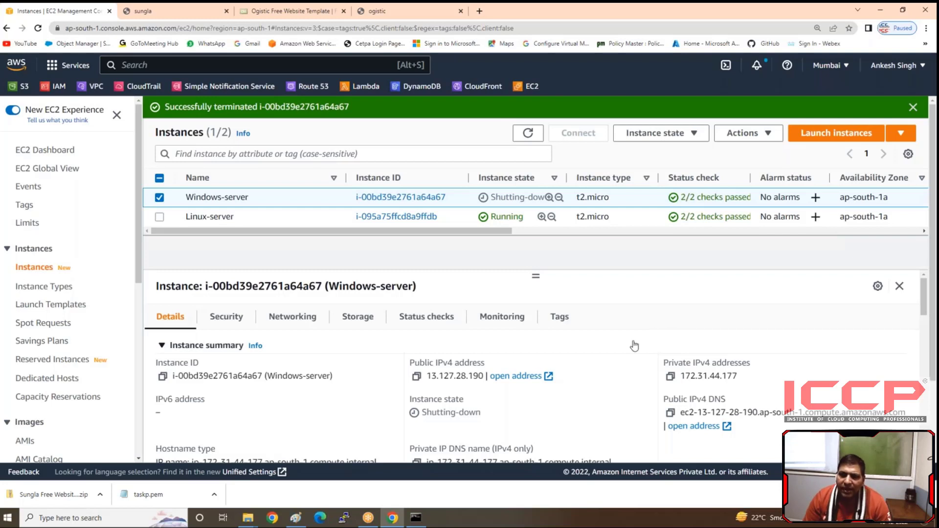
Step: Start launching a new EC2 instance and name it Webserver
click(826, 135)
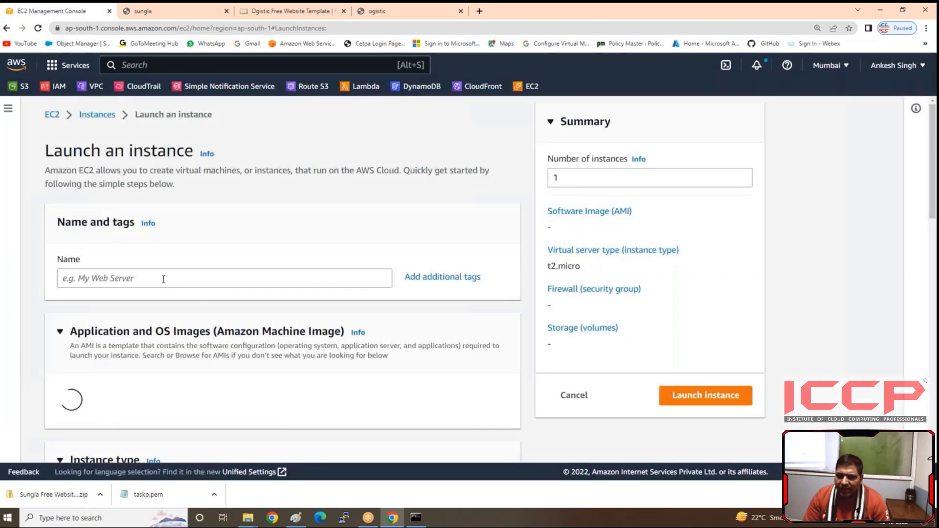
click(164, 279)
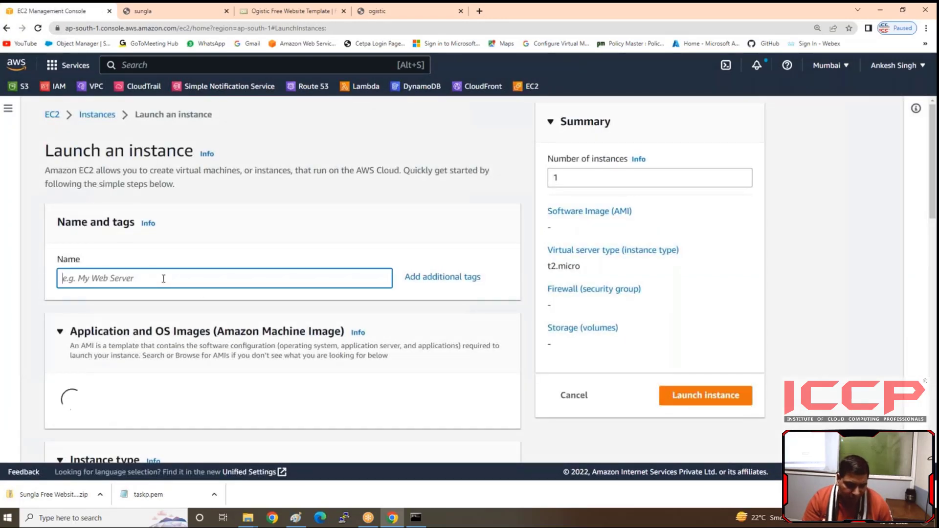
text(Webserver)
click(568, 177)
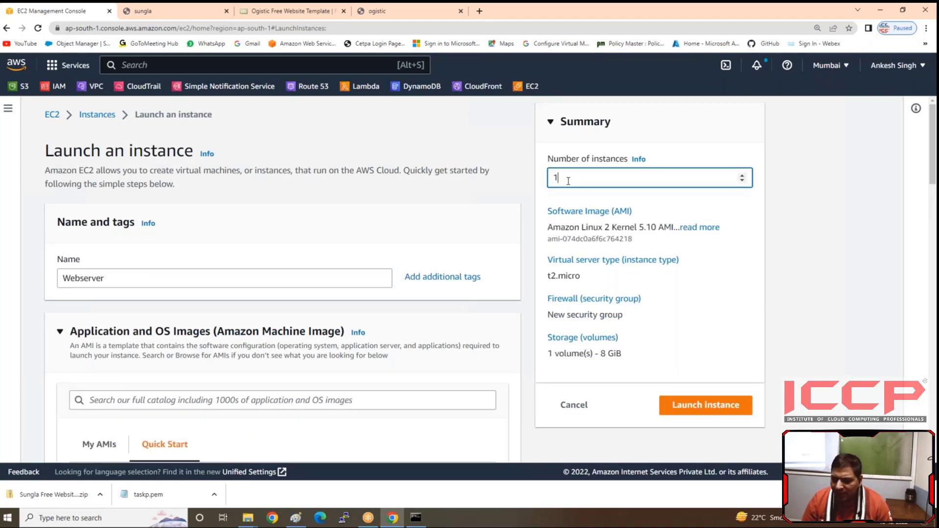
text(0)
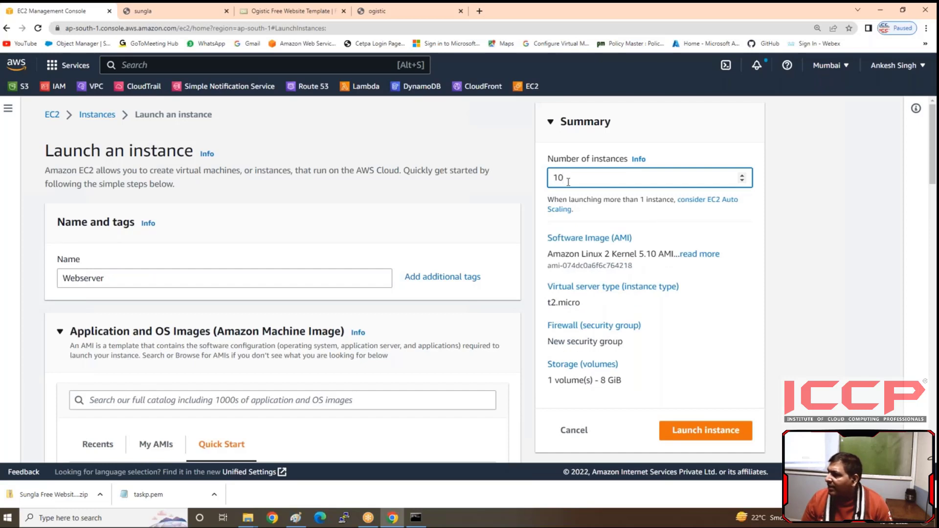
key(BackSpace)
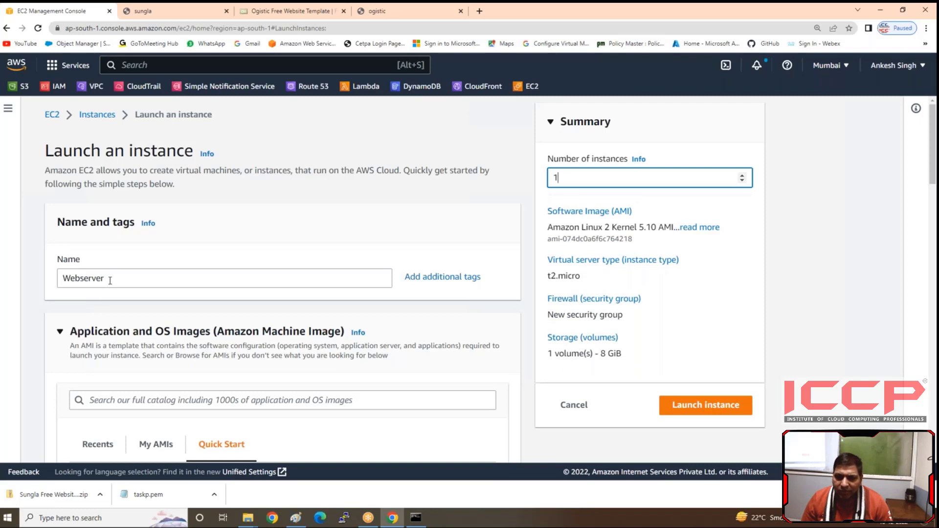
Step: Choose Windows-Custom-AMI from the AMIs owned by the account as the Webserver instance's machine image
scroll(105, 313, down, 2)
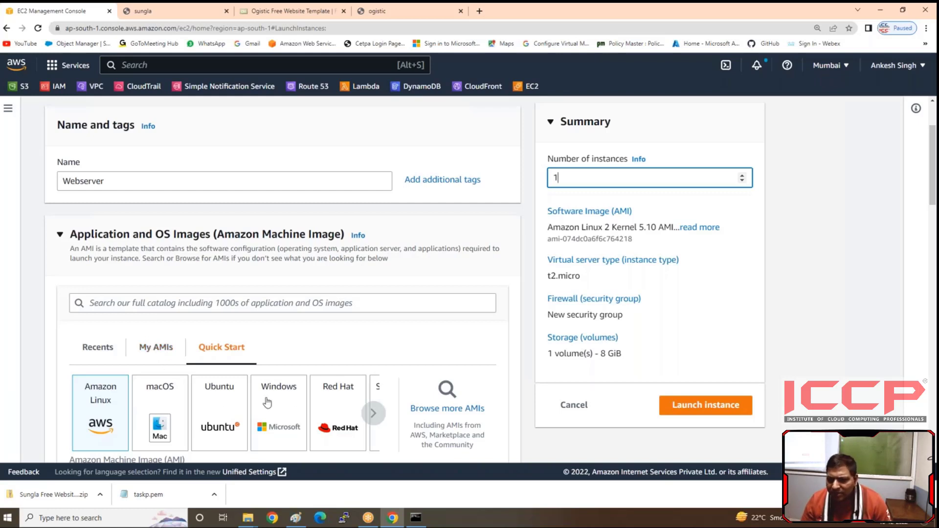
click(145, 352)
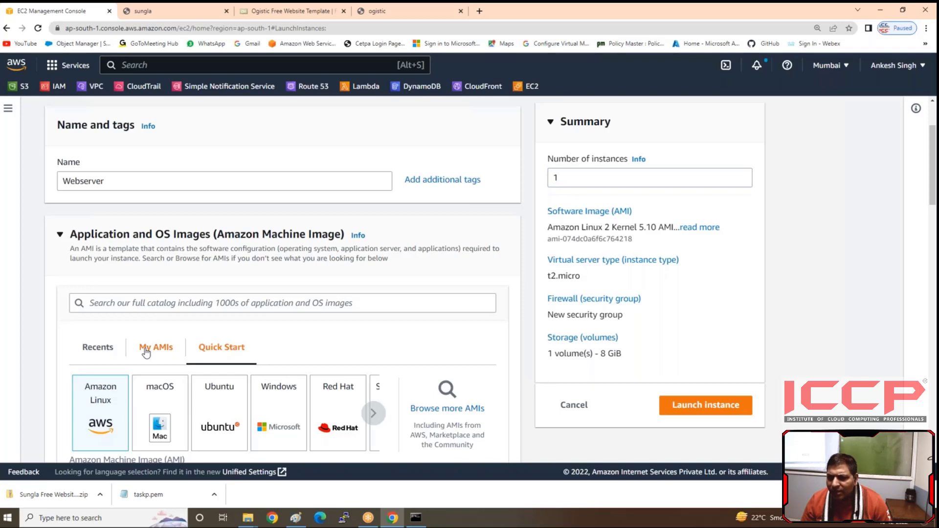
click(145, 353)
scroll(254, 335, down, 3)
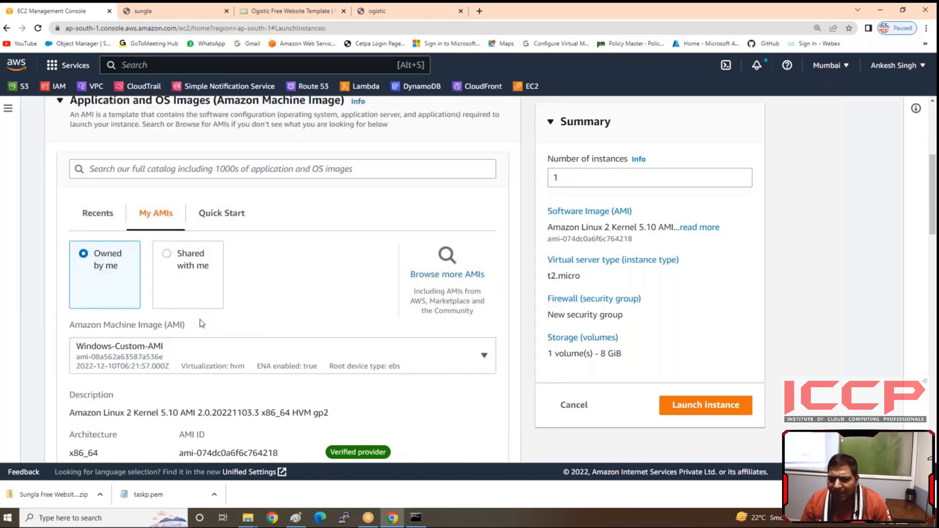
scroll(157, 354, down, 2)
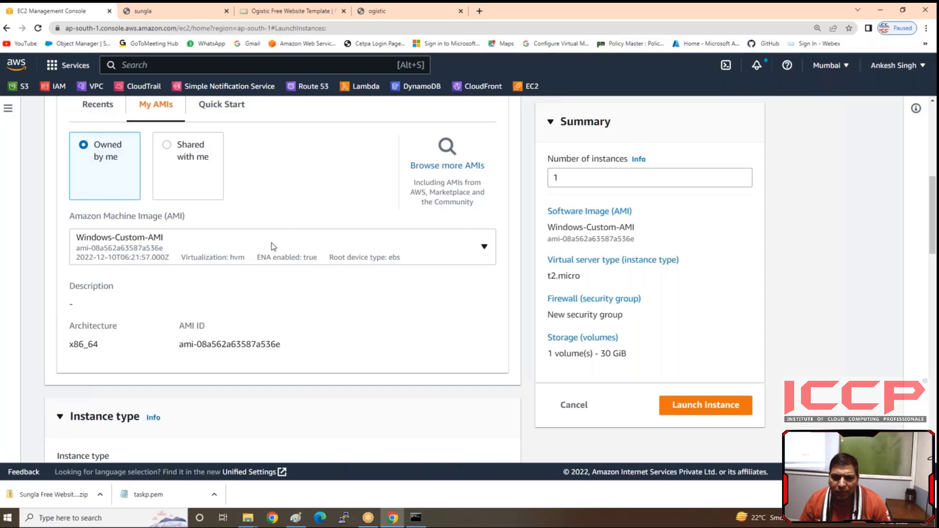
click(272, 244)
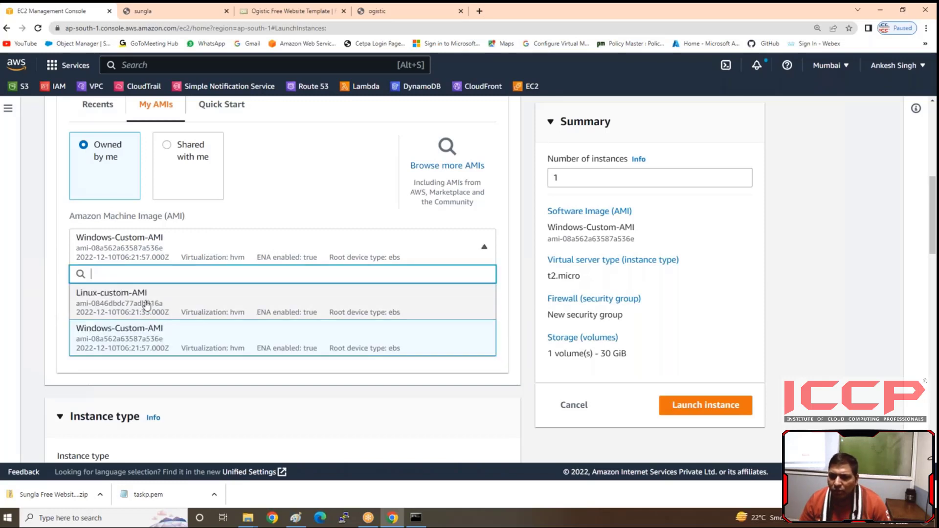
click(272, 429)
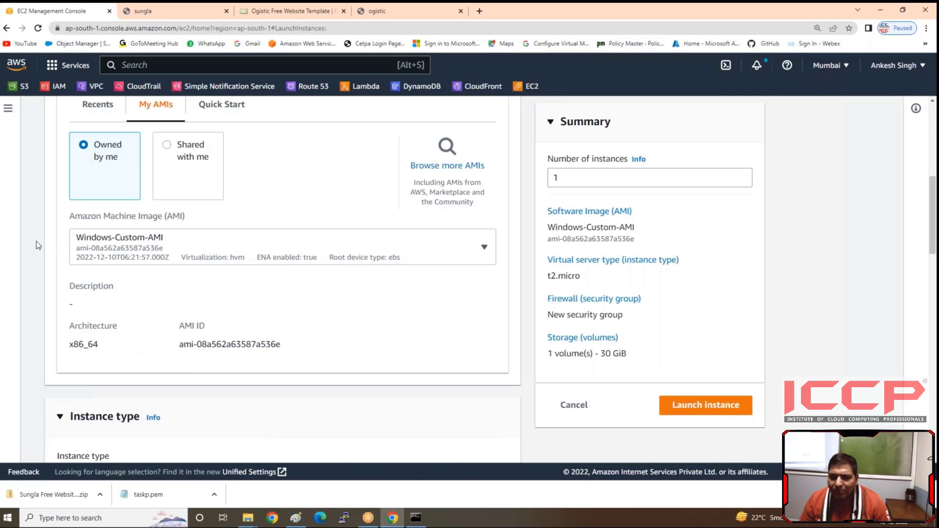
Step: Review the available instance types and keep the free-tier-eligible t2.micro for the Webserver instance
scroll(36, 242, down, 4)
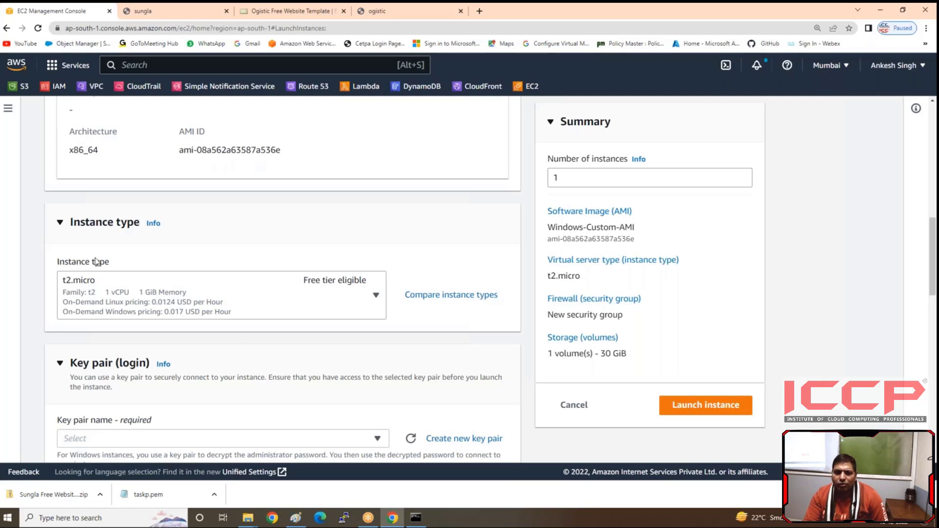
click(326, 304)
scroll(153, 217, down, 3)
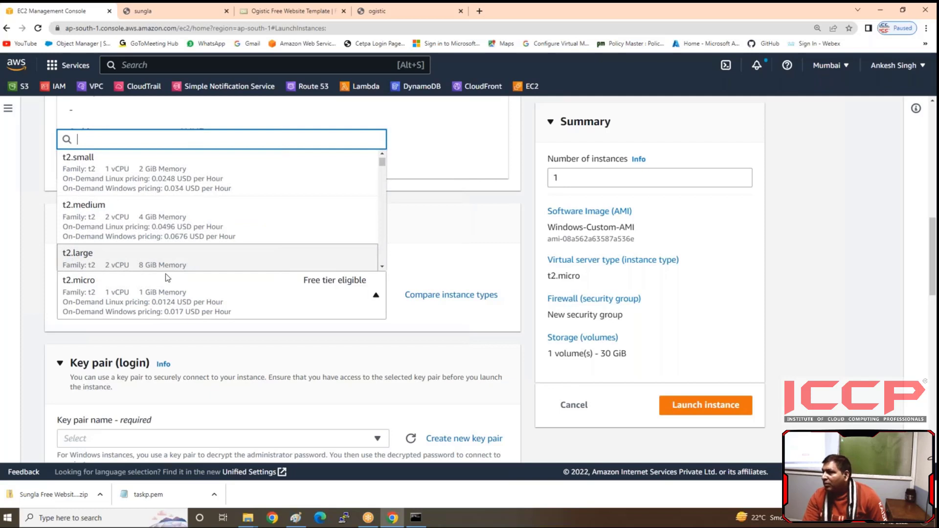
scroll(168, 278, up, 1)
scroll(253, 267, up, 2)
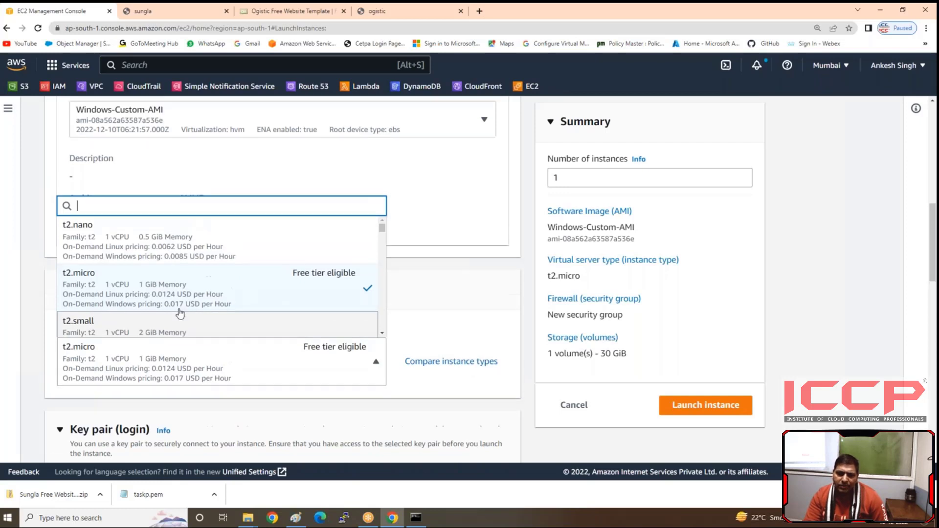
scroll(166, 316, up, 1)
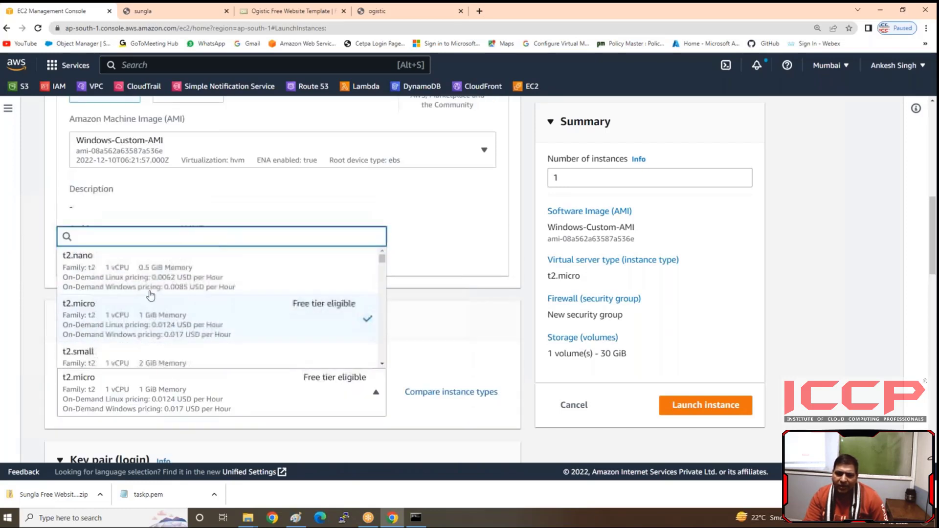
click(167, 334)
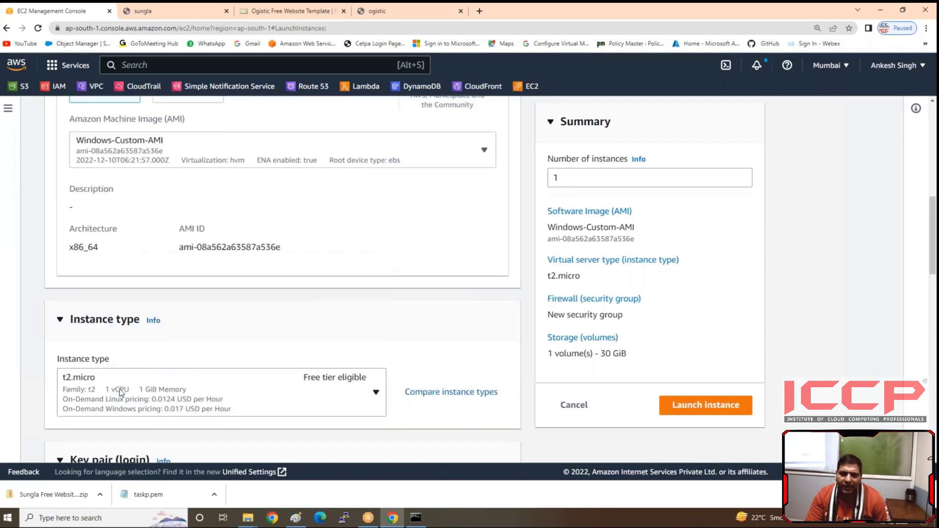
Step: Set the Webserver instance's login to proceed without a key pair
scroll(299, 352, down, 4)
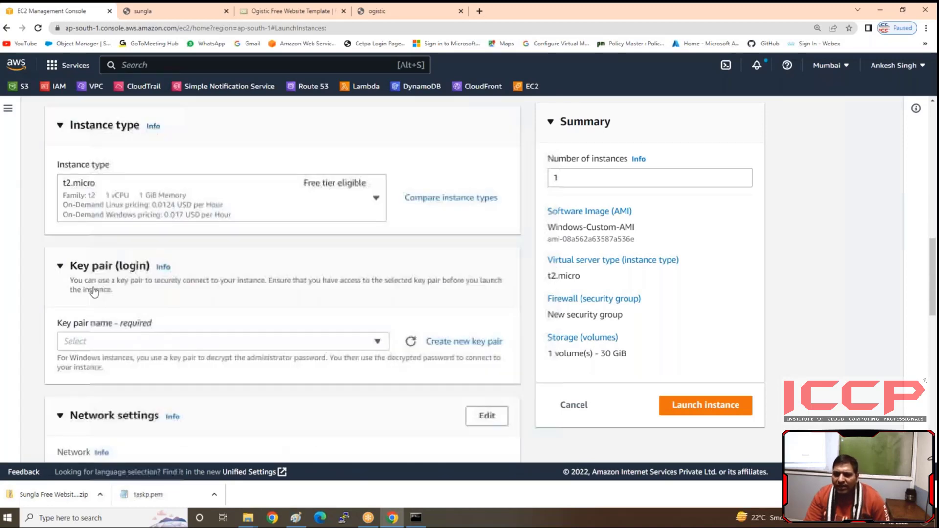
click(191, 339)
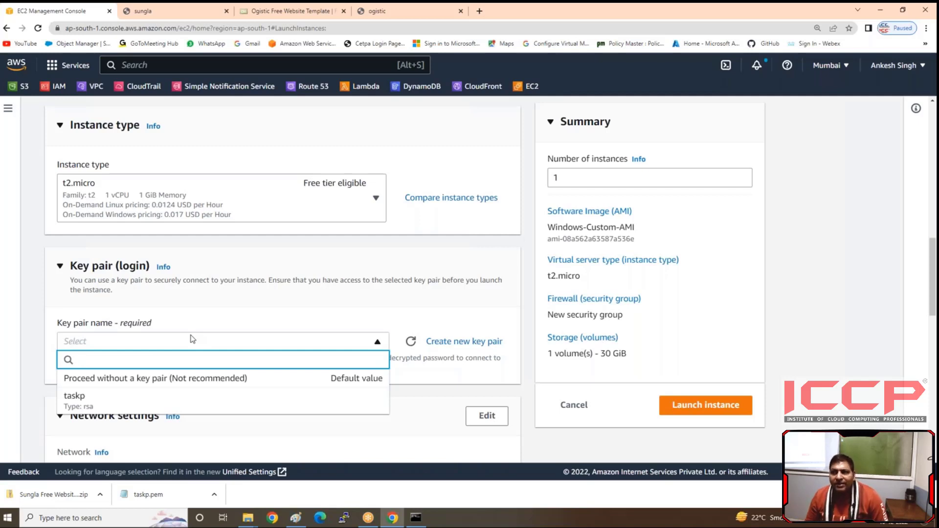
click(121, 386)
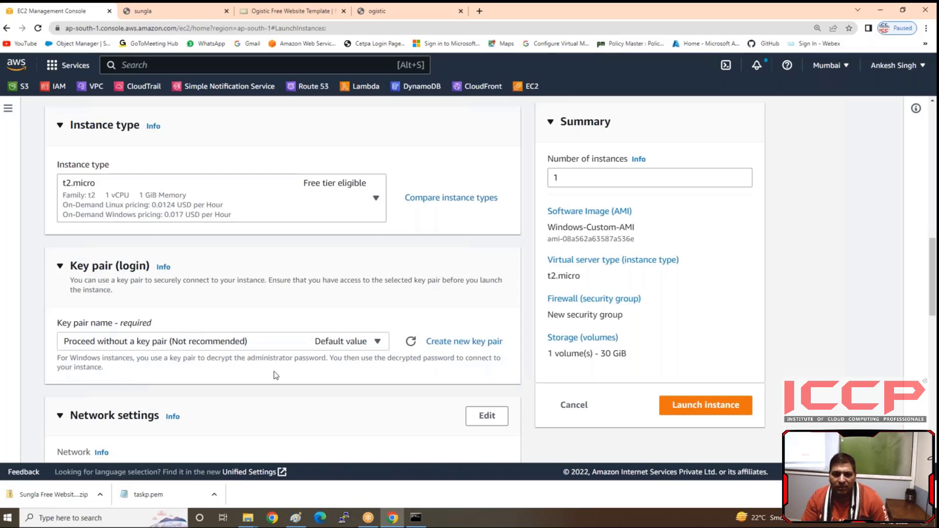
Step: Edit the Webserver's network settings, keeping the default VPC and choosing the subnet in availability zone ap-south-1b
scroll(277, 375, down, 3)
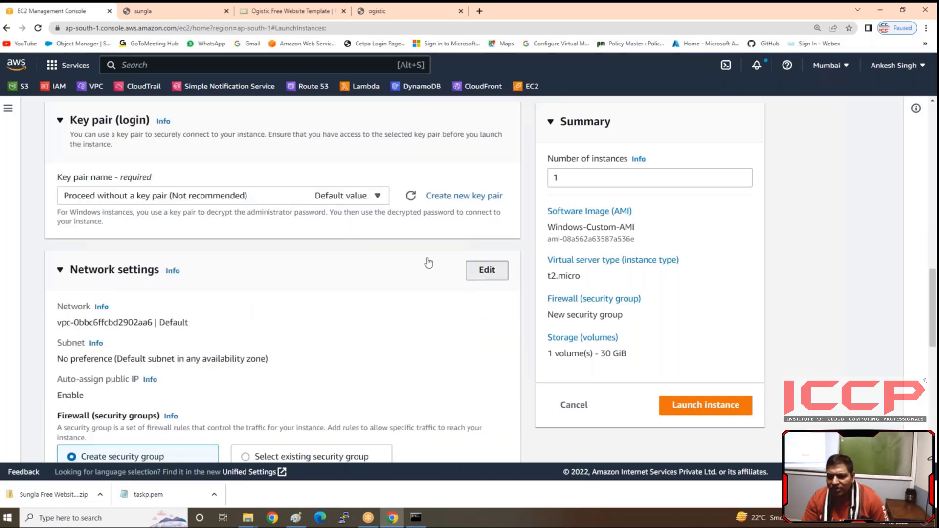
click(487, 270)
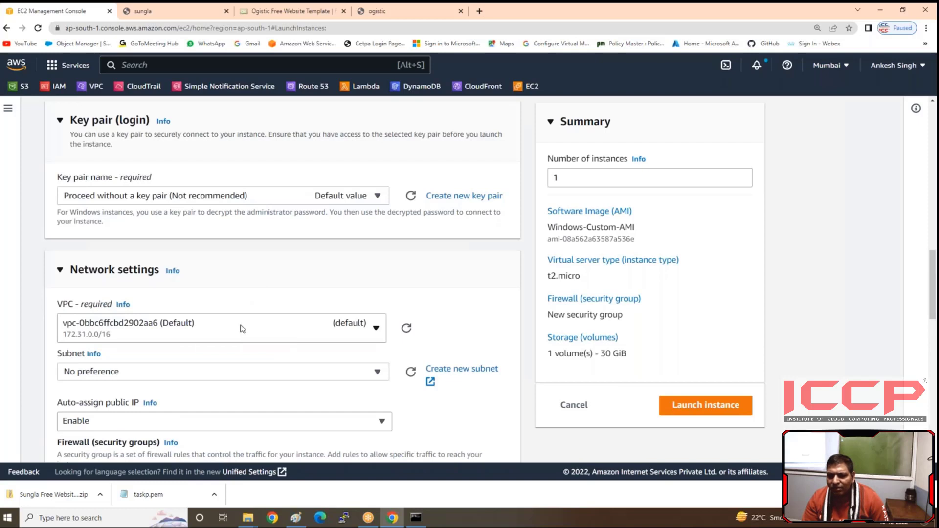
click(207, 372)
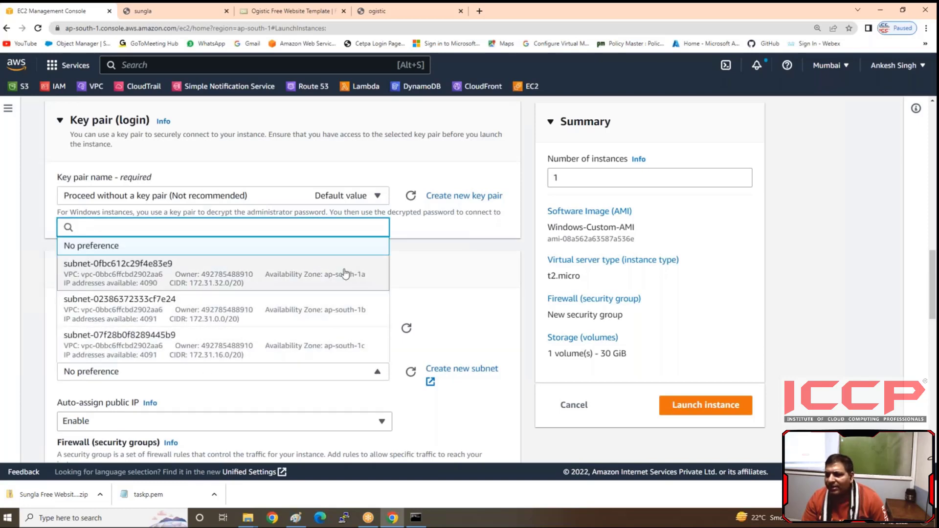
click(350, 321)
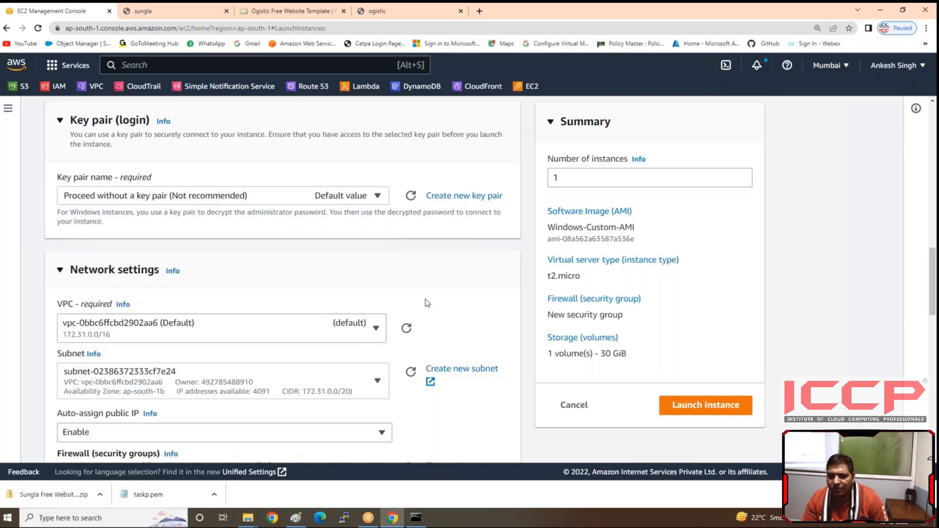
Step: Use an existing security group for the Webserver's firewall and assign Windows-SG
scroll(427, 303, down, 5)
click(296, 253)
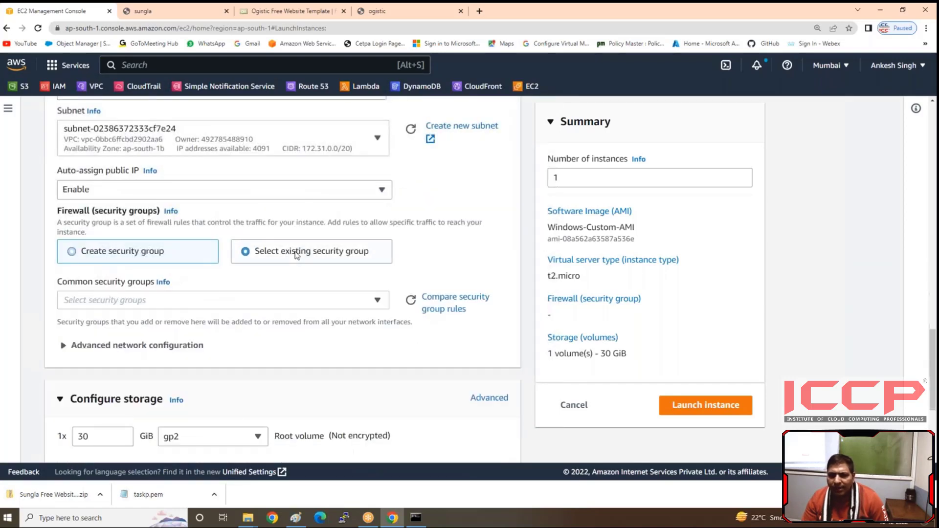
click(209, 300)
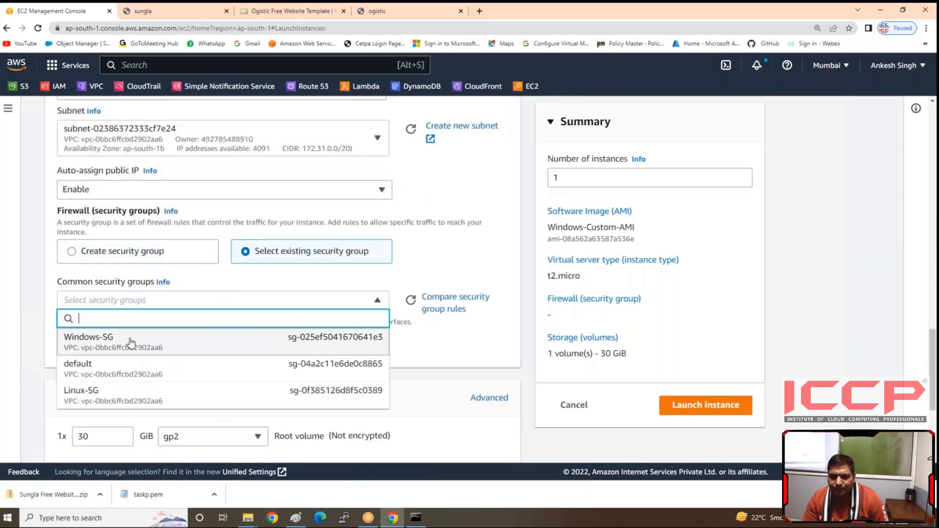
click(132, 342)
Step: Launch the Webserver instance, keeping the 30 GiB gp2 root volume
scroll(374, 332, down, 1)
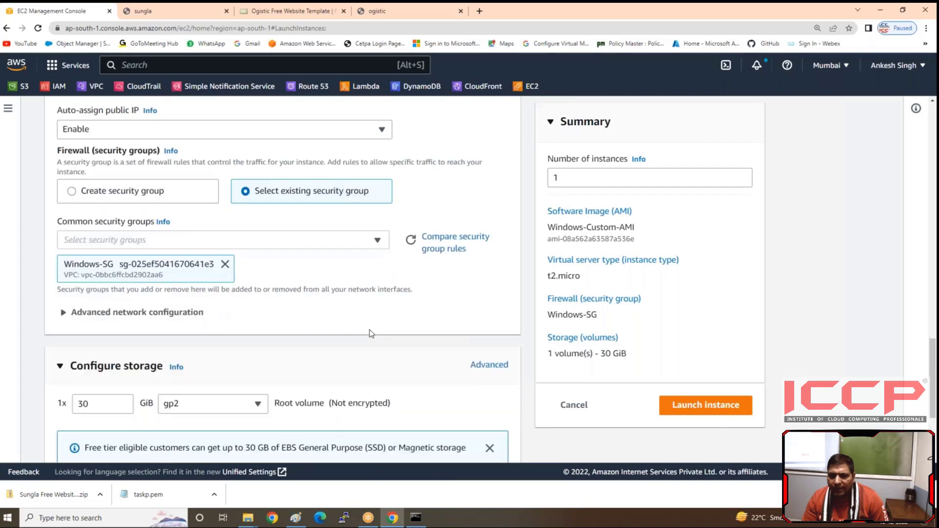
scroll(371, 333, down, 3)
click(694, 415)
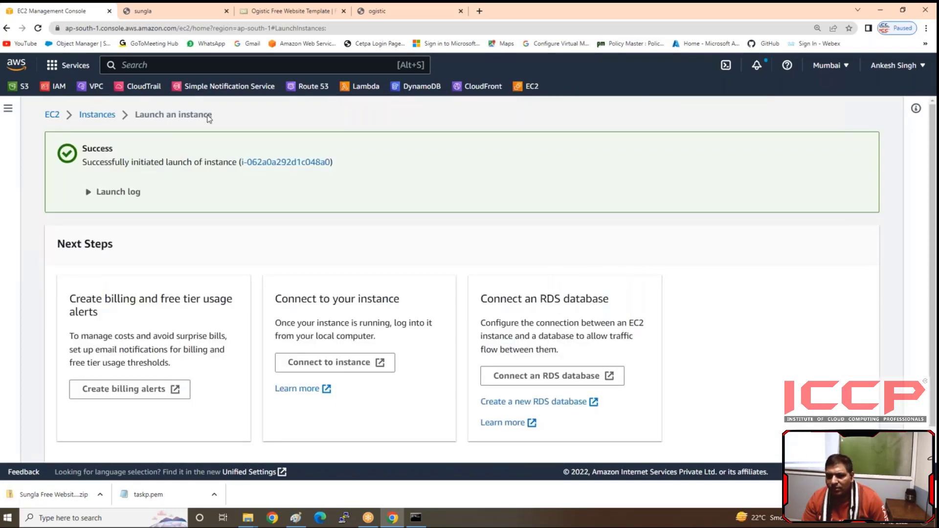
Step: Return to the instances list and terminate the old Linux-server instance
click(97, 115)
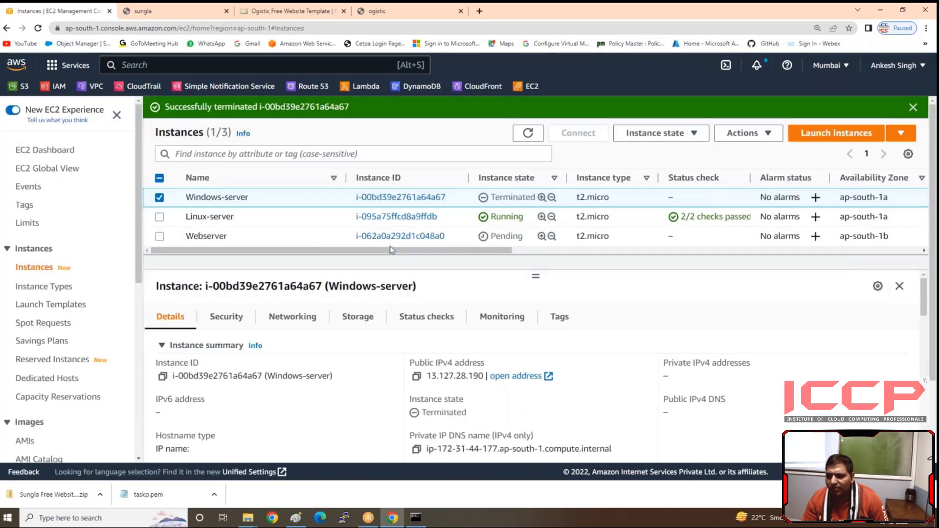
click(160, 198)
click(160, 217)
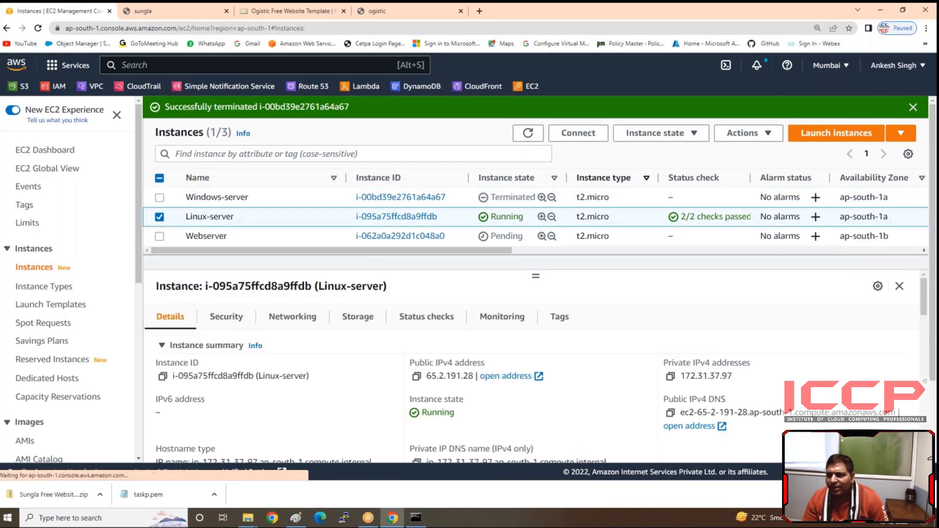
click(658, 133)
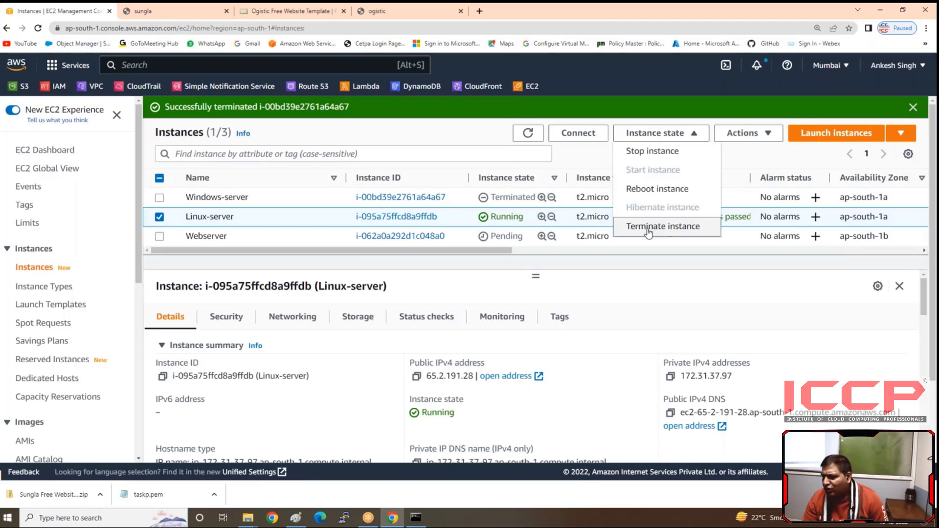
click(676, 230)
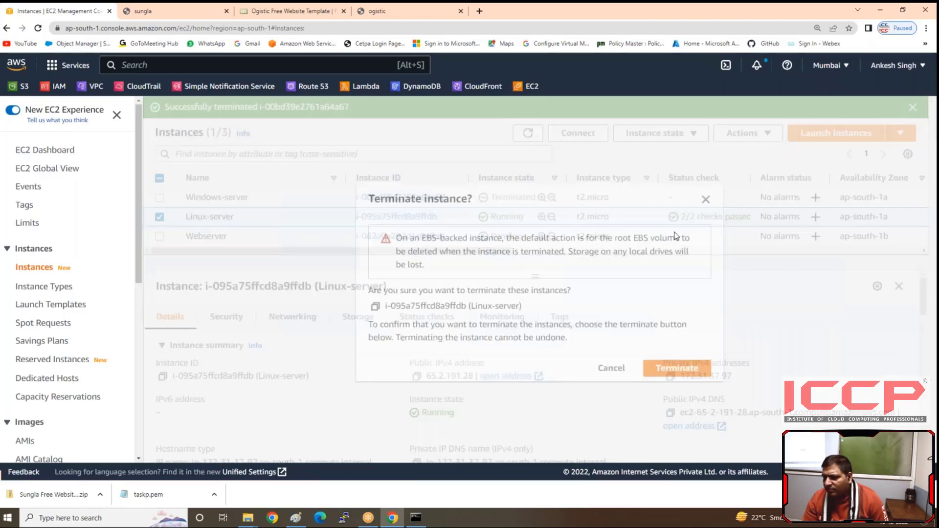
click(679, 372)
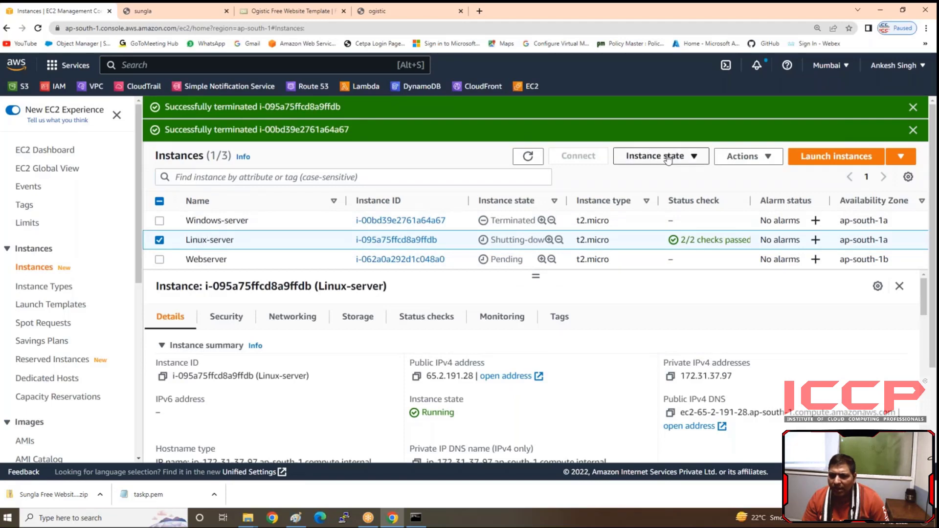
Step: Begin launching a new EC2 instance and name it linux
click(826, 158)
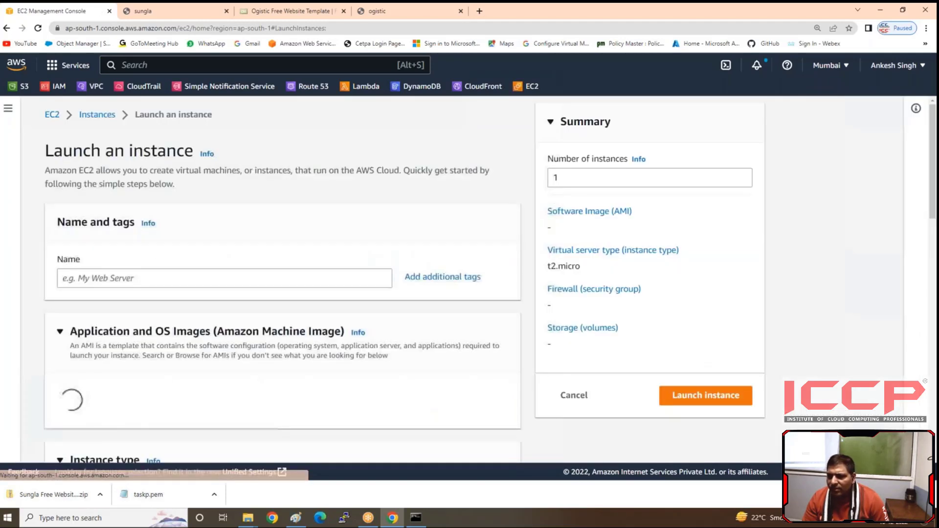
click(197, 276)
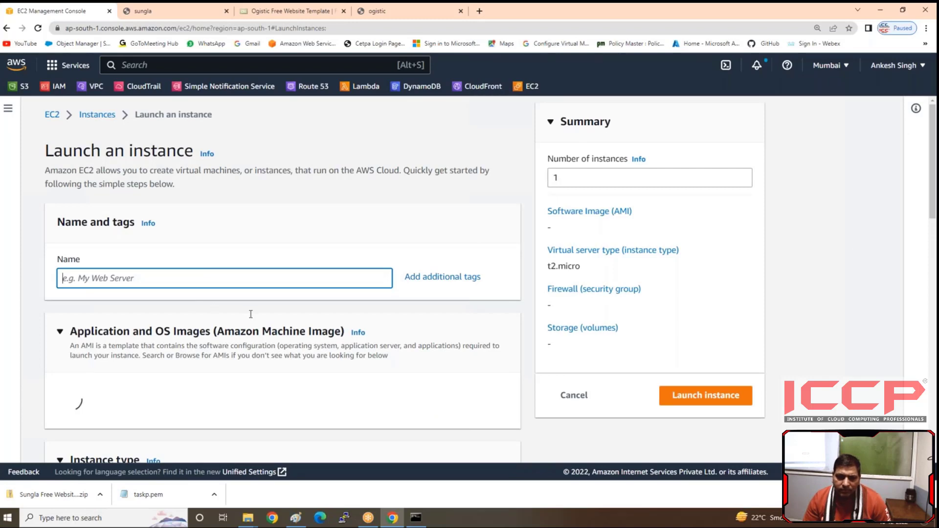
text(linux)
Step: Choose Linux-custom-AMI from the images owned by this account as the linux instance's machine image
scroll(282, 279, down, 4)
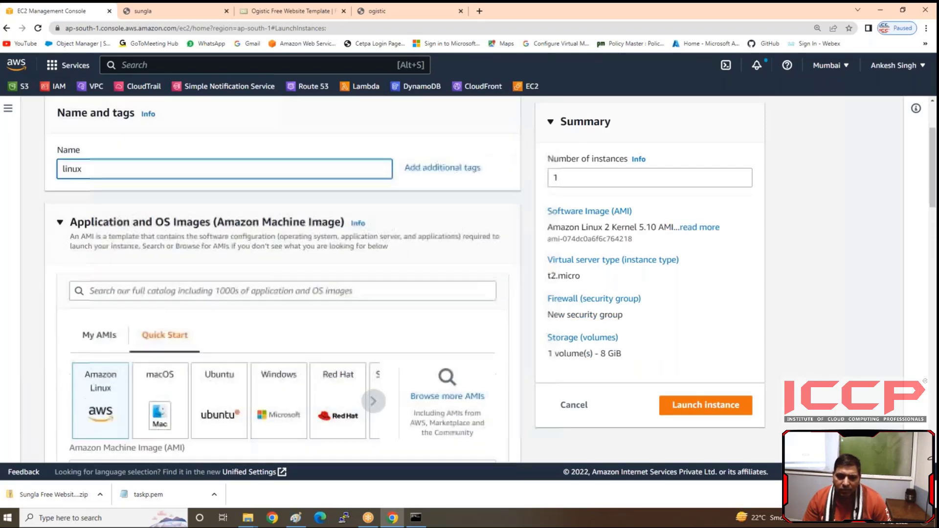
scroll(282, 279, up, 1)
click(158, 304)
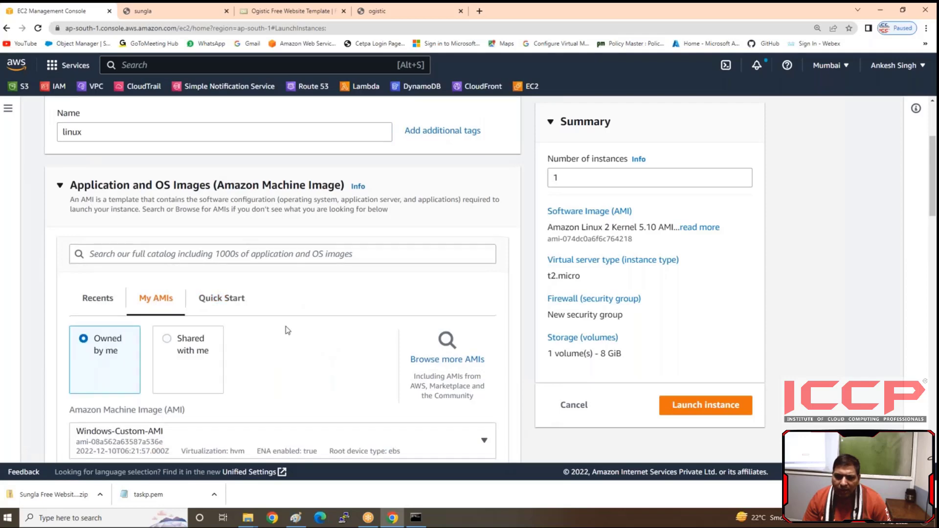
scroll(427, 357, down, 2)
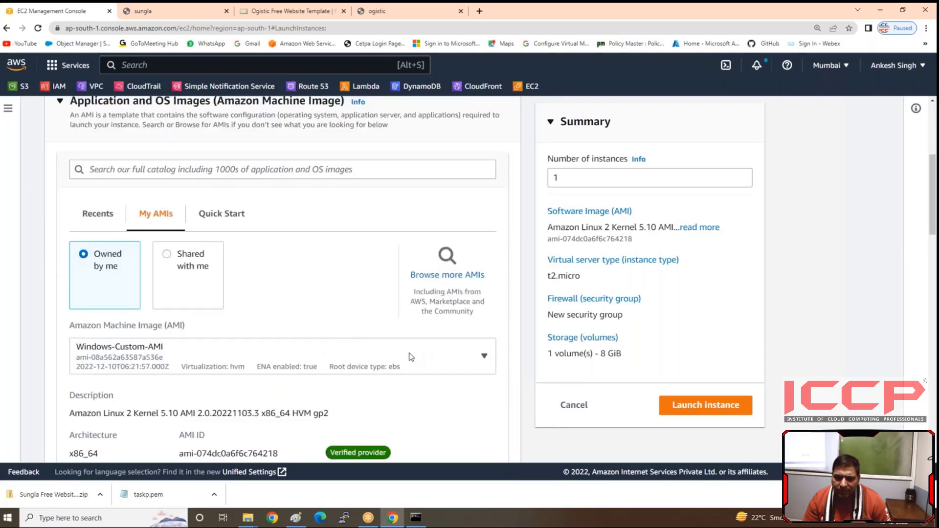
click(296, 366)
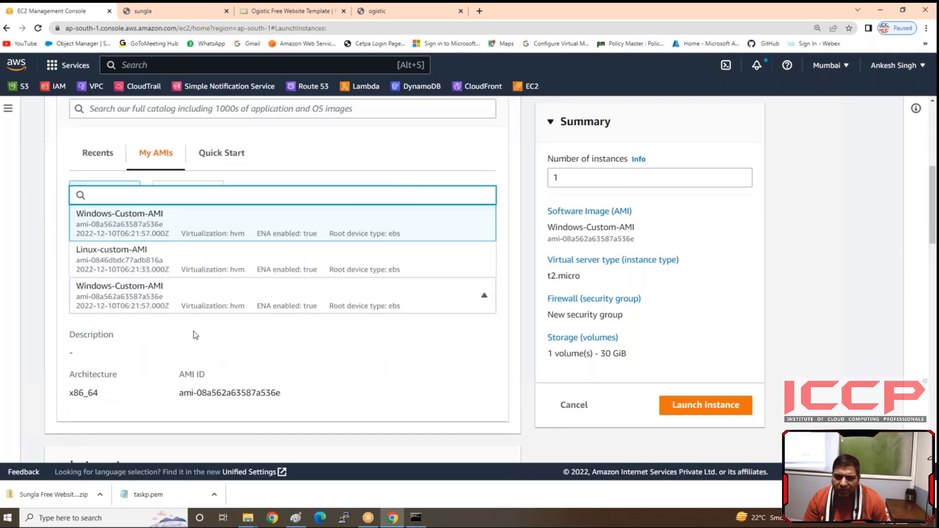
click(156, 256)
Step: Keep the t2.micro instance type and assign the taskp key pair to the linux instance
scroll(396, 346, down, 3)
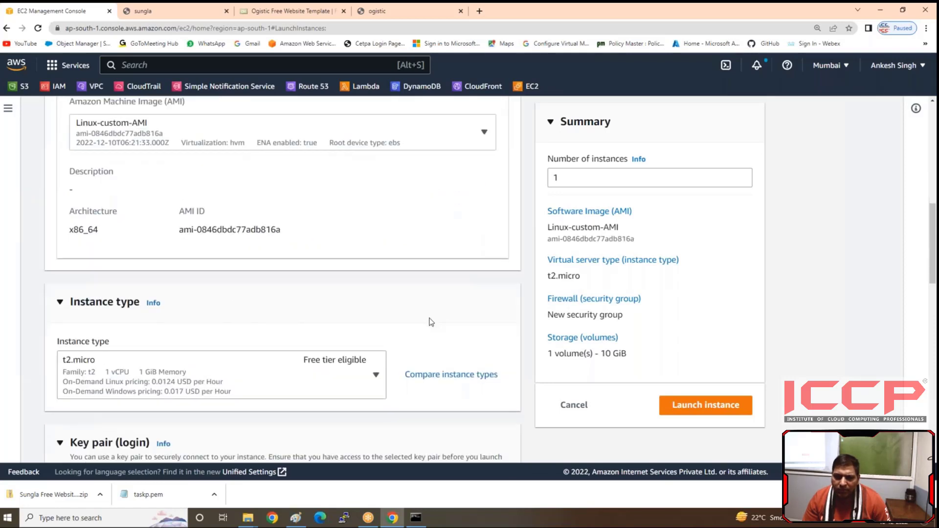
scroll(306, 347, down, 5)
scroll(307, 347, down, 2)
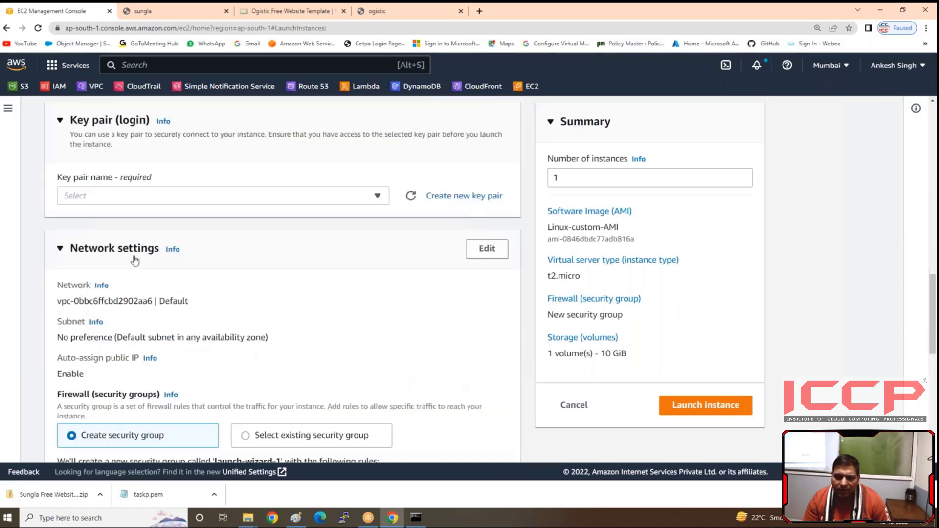
click(208, 198)
click(244, 255)
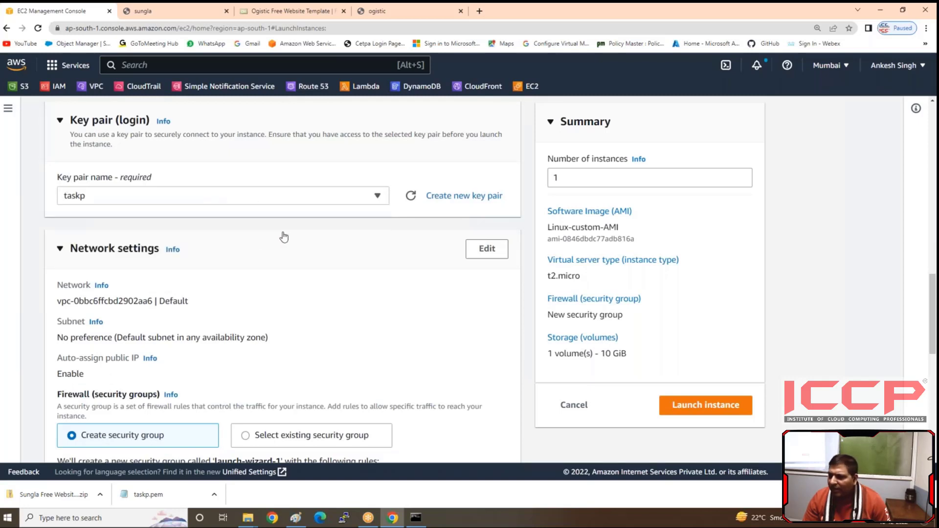
Step: Edit the linux instance's network settings, keeping the default VPC and choosing the subnet in availability zone ap-south-1b
scroll(293, 269, down, 2)
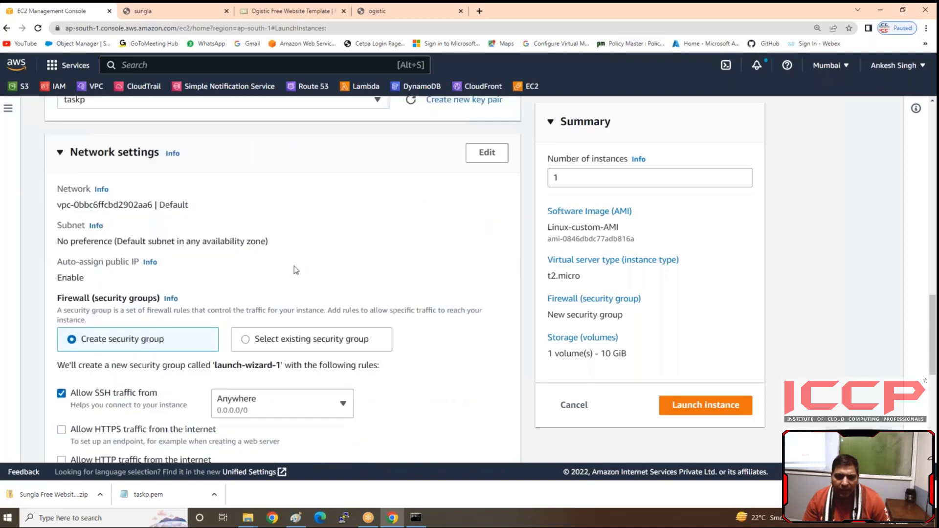
scroll(294, 269, up, 1)
click(478, 206)
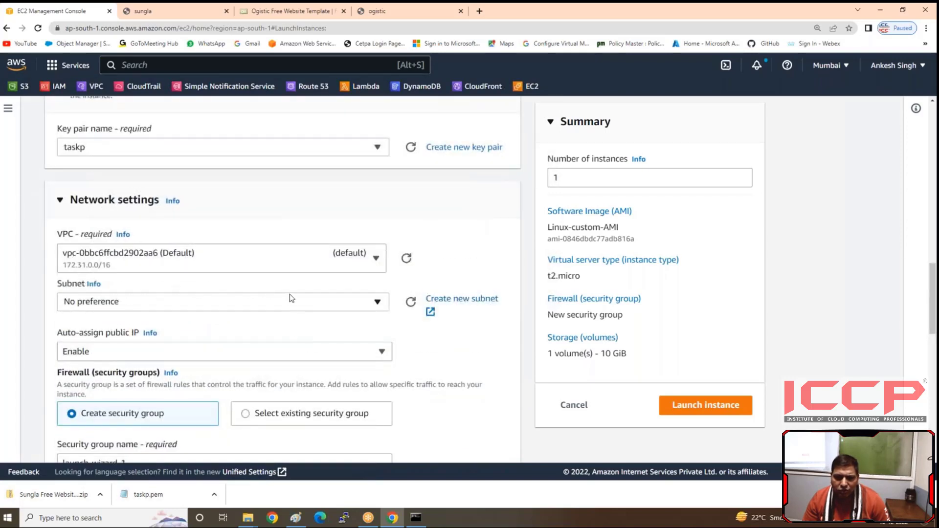
click(287, 303)
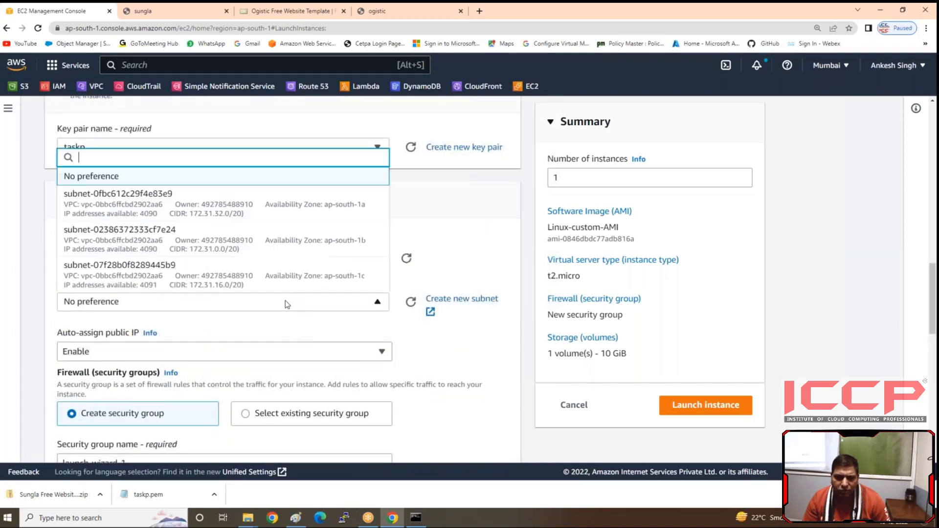
click(297, 242)
Step: Use an existing security group for the linux instance's firewall and assign Linux-SG
scroll(269, 283, down, 3)
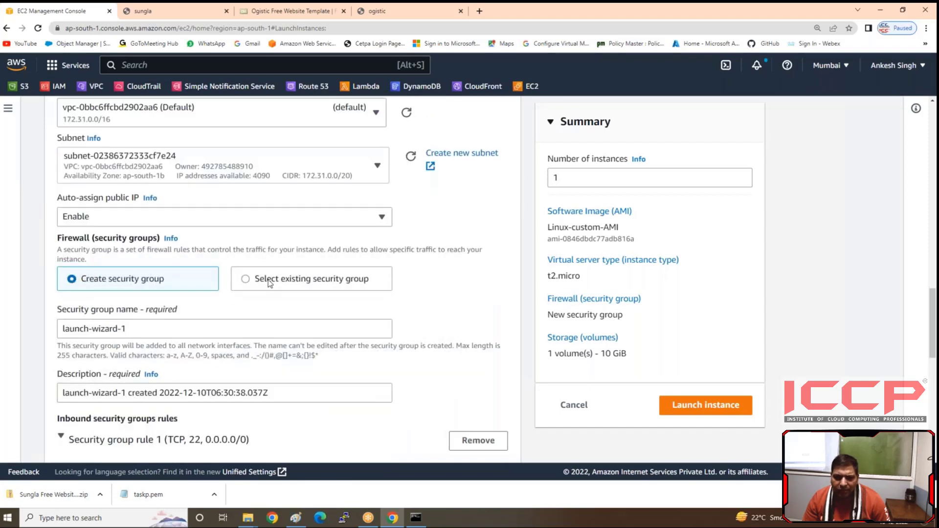
click(268, 283)
click(195, 329)
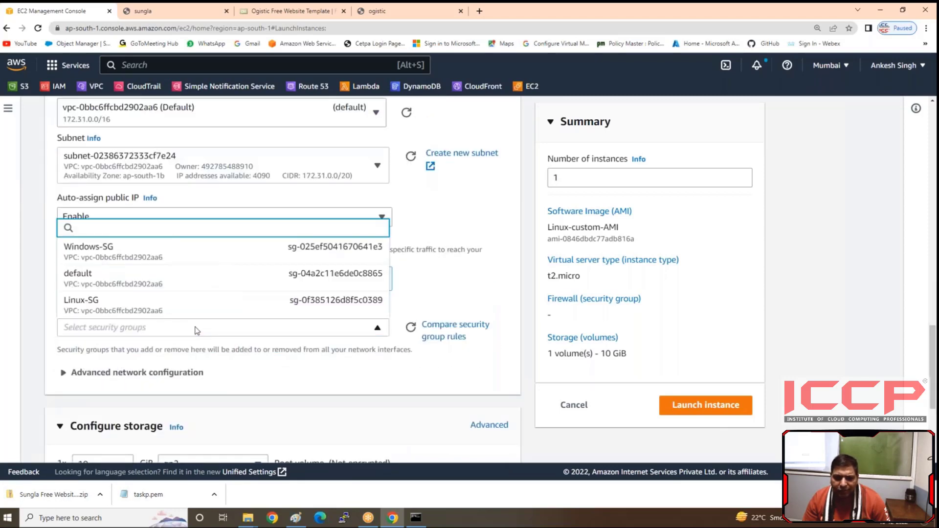
click(172, 305)
Step: Launch the linux instance with its 10 GiB gp2 root volume and refresh the instances list
scroll(196, 328, down, 5)
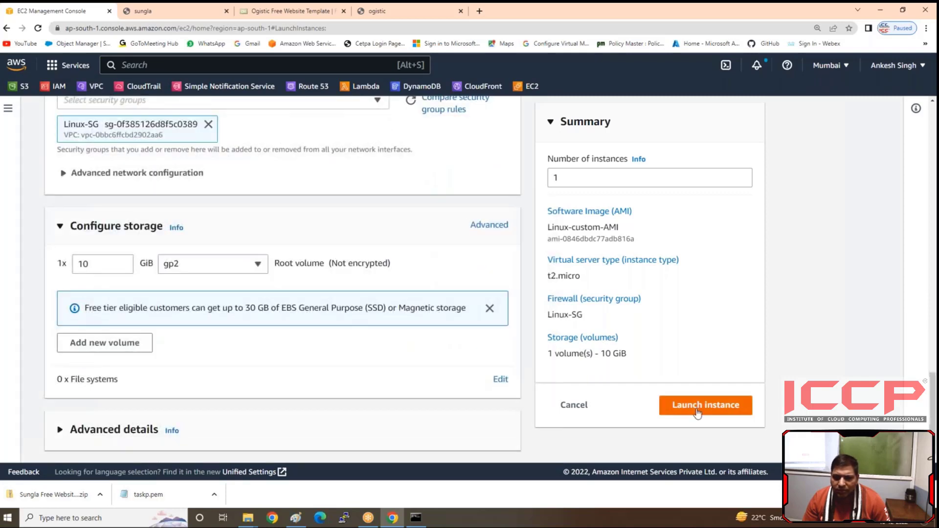
click(698, 411)
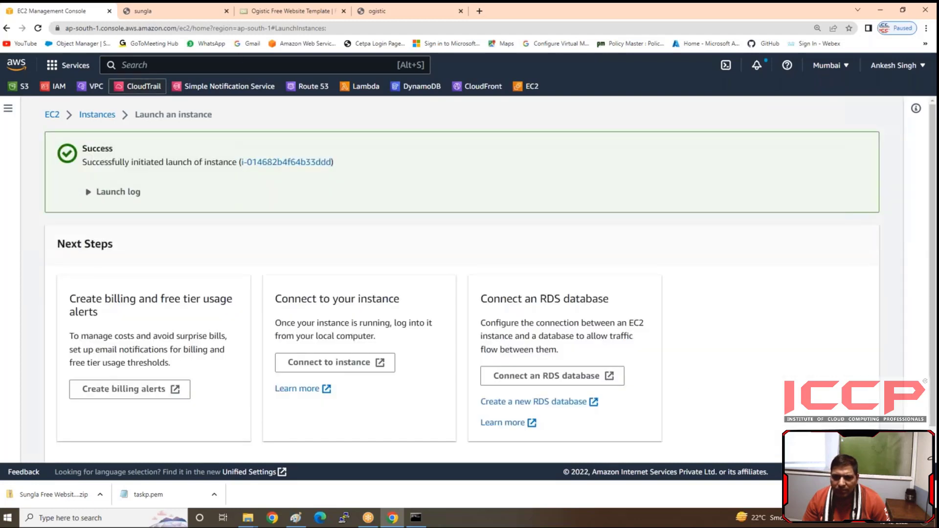
click(104, 118)
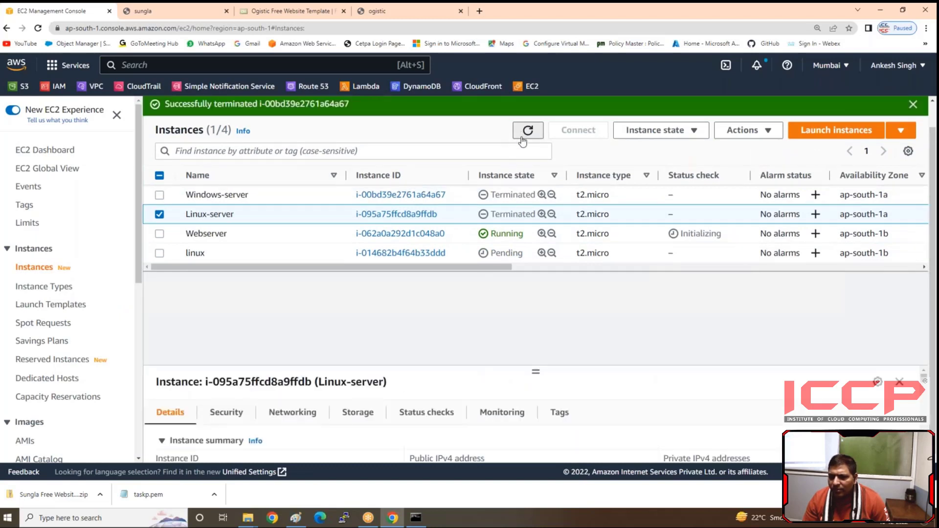
click(525, 133)
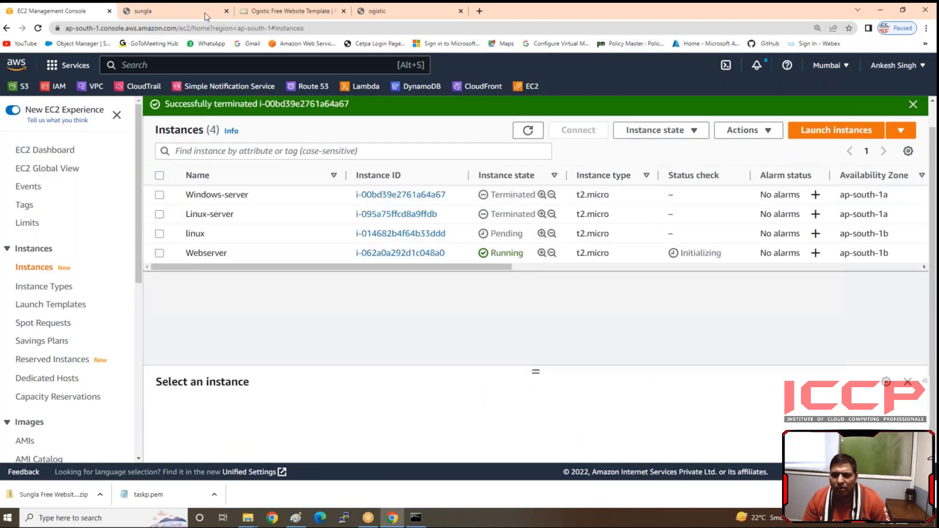
Step: Close the sungla, Ogistic Free Website Template and ogistic browser tabs
click(226, 10)
click(226, 11)
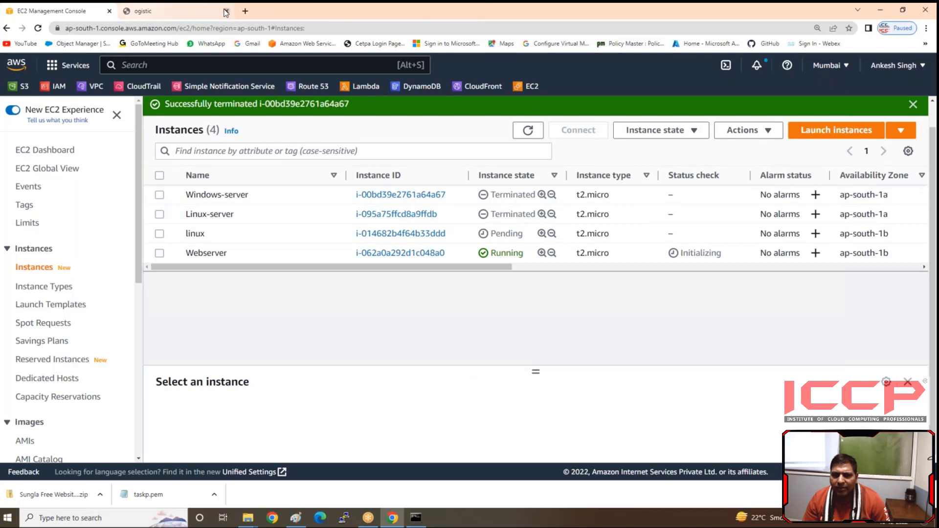
click(226, 11)
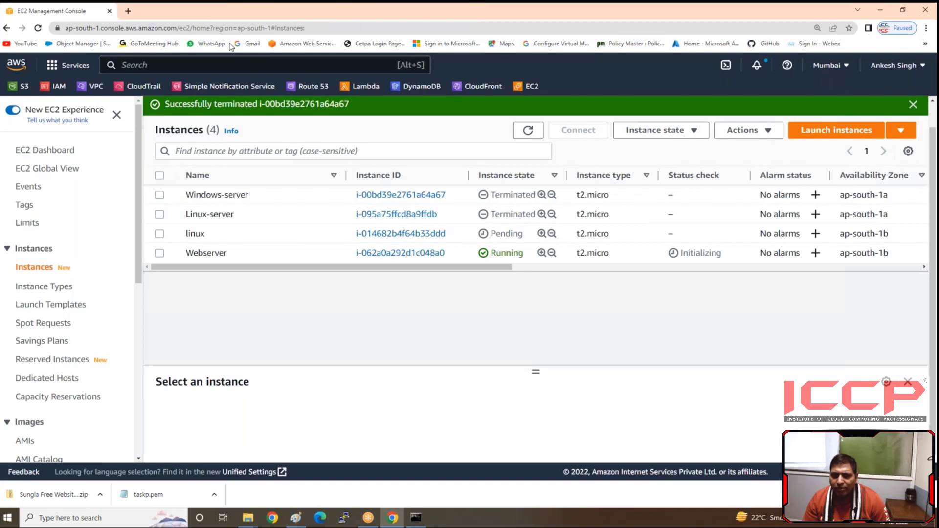
Step: Copy the Webserver instance's public IPv4 address and open it in a new browser tab to check its website
click(160, 253)
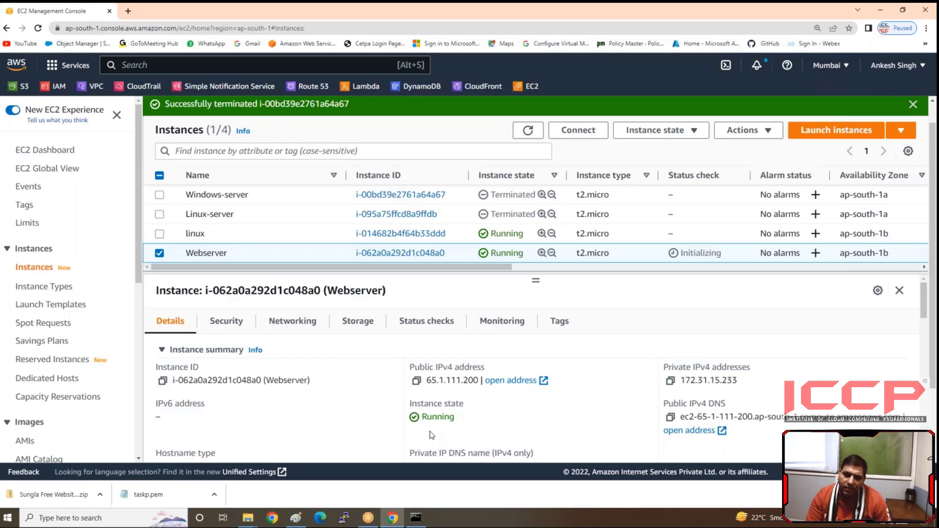
click(417, 382)
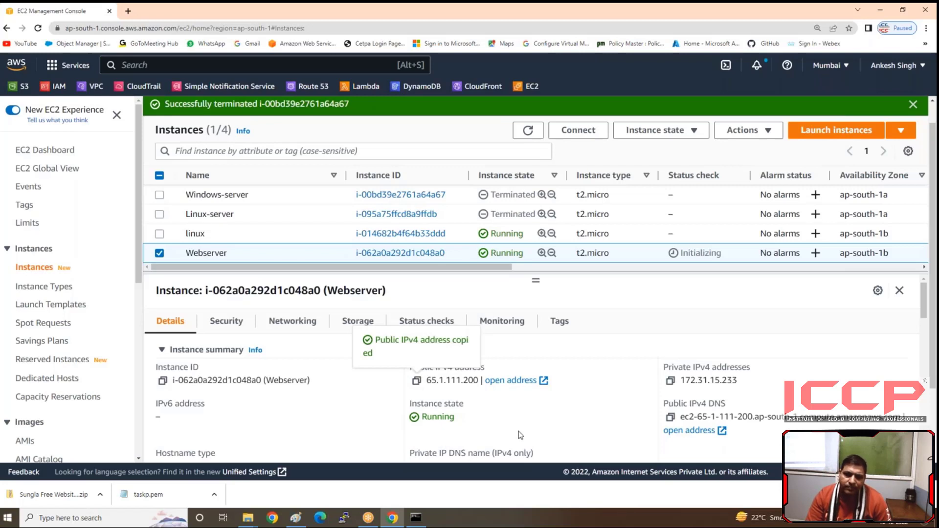
click(132, 15)
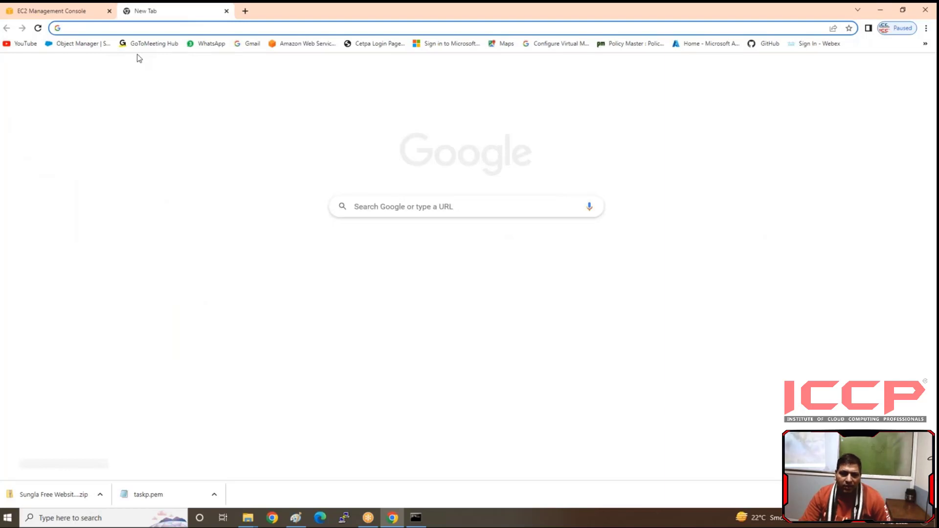
key(ctrl+v)
key(Return)
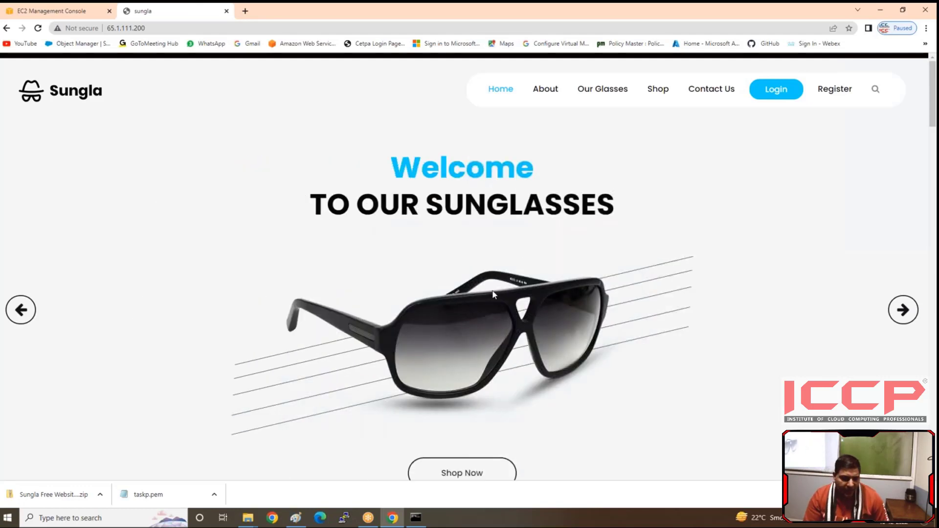
Step: Open Remote Desktop Connection and start a connection to the Webserver at 65.1.111.200
key(super)
text(rem)
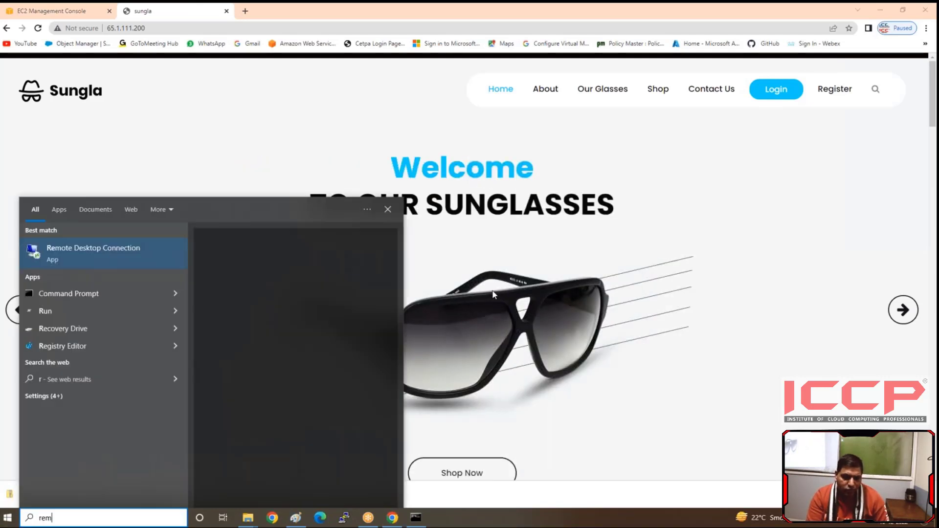
click(79, 255)
key(ctrl+v)
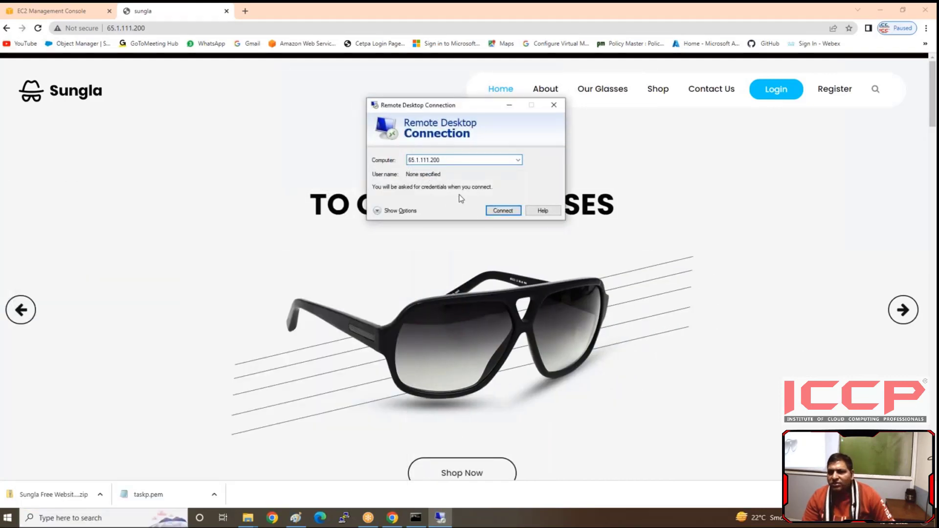
click(508, 214)
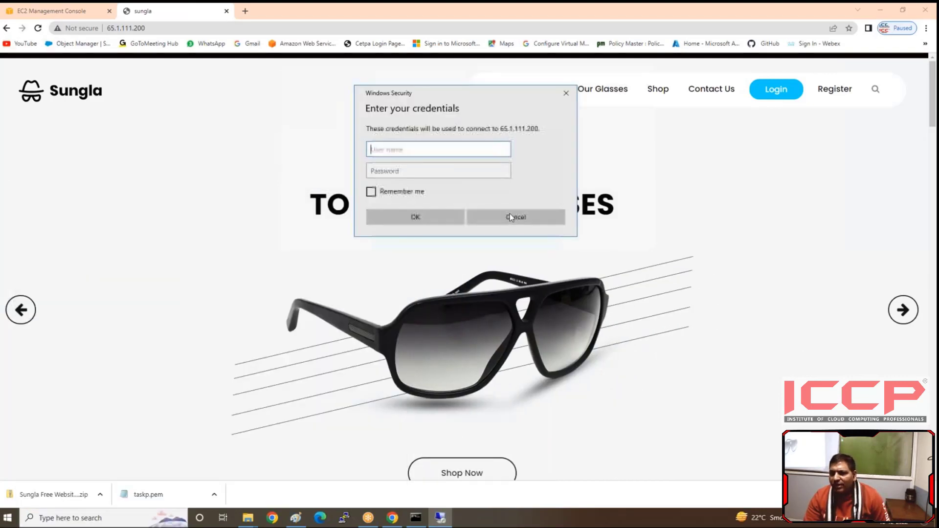
Step: Sign in to the remote desktop session as administrator with the account password and accept the connection
text(admini)
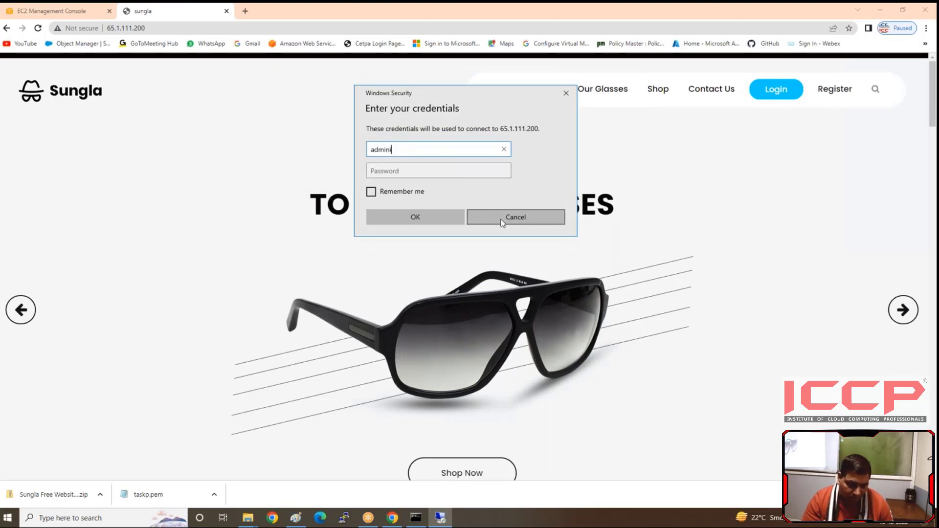
text(strator)
key(Tab)
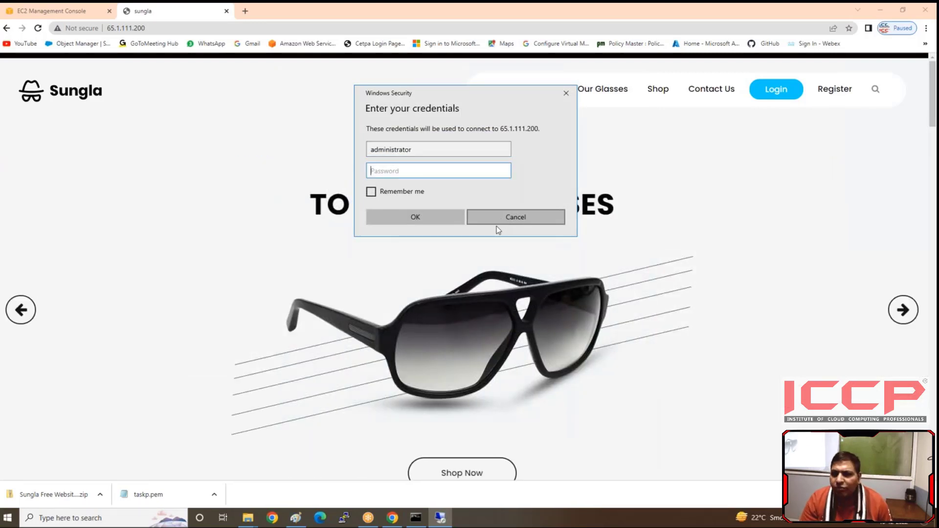
text(********)
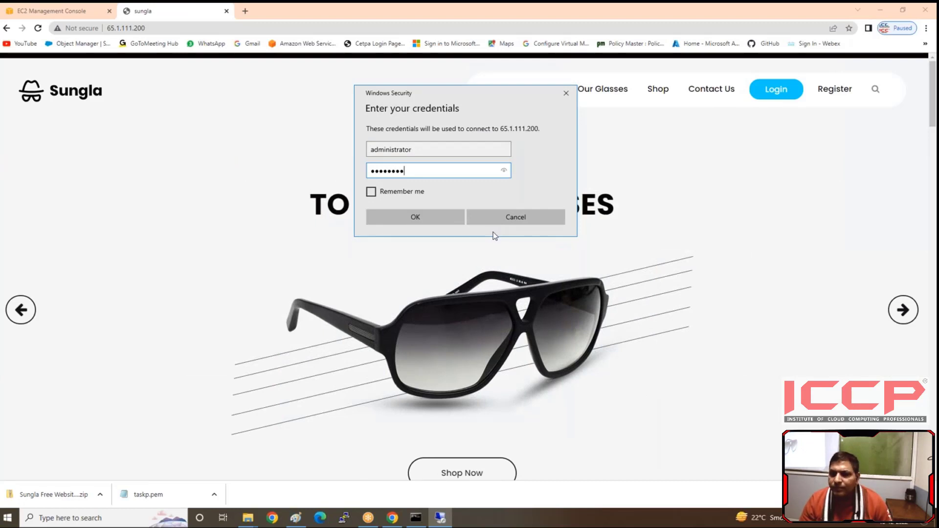
key(Return)
click(494, 243)
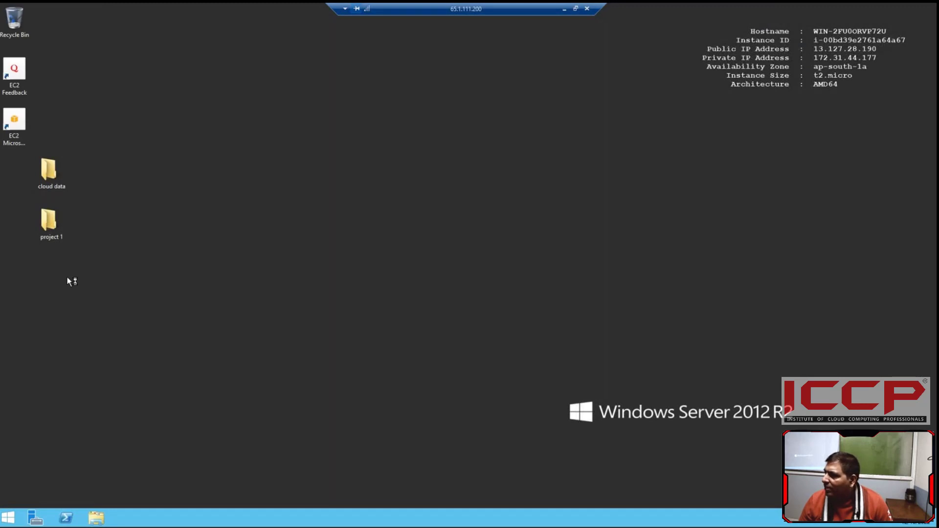
Step: Browse to the C:\inetpub\wwwroot folder on the remote server
click(96, 521)
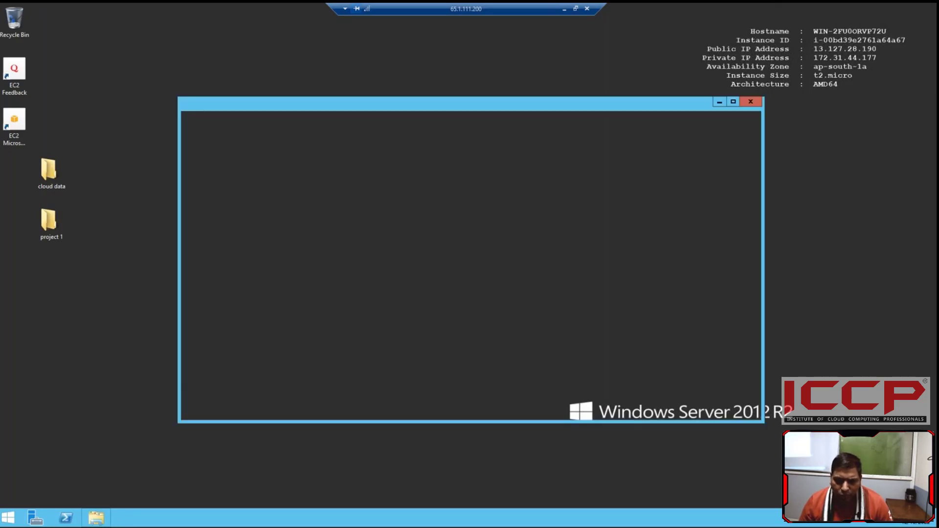
double_click(313, 239)
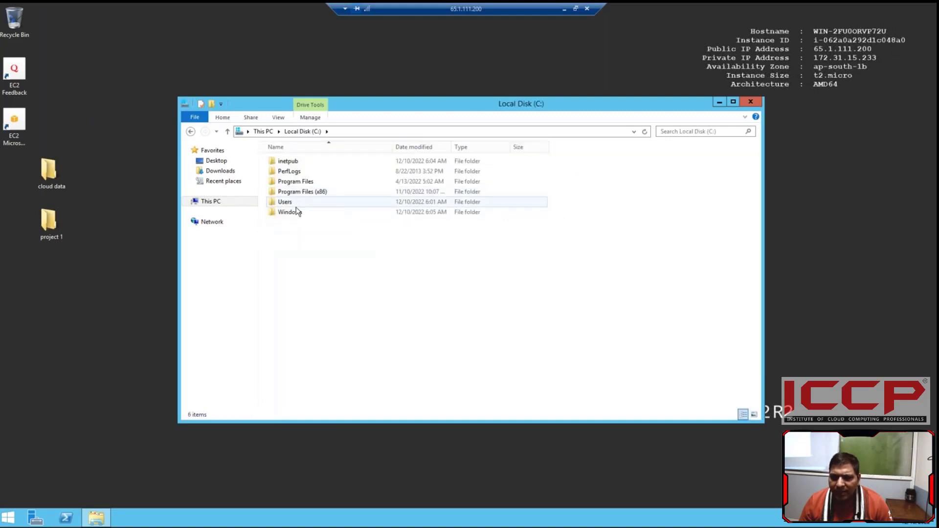
double_click(291, 161)
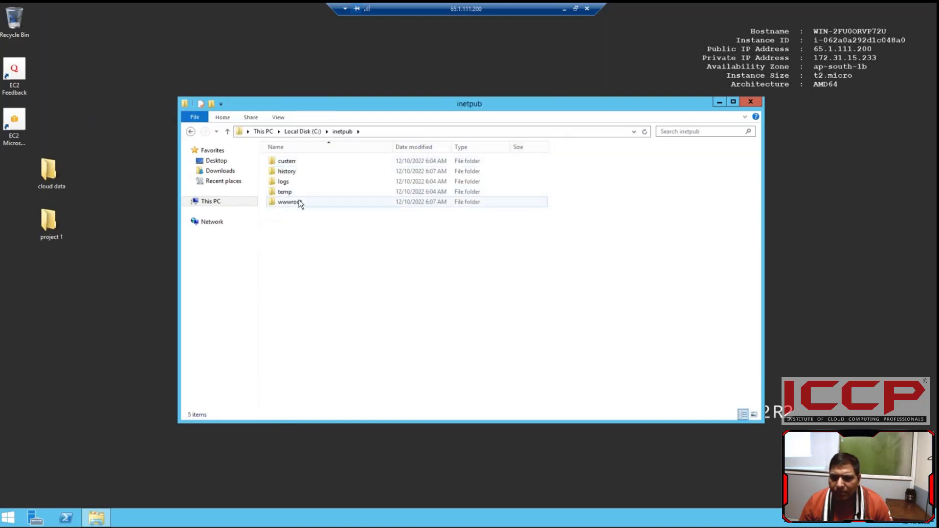
double_click(298, 200)
Step: Open the index HTML file from wwwroot in Notepad and look at the website's current banner heading in the browser
right_click(287, 245)
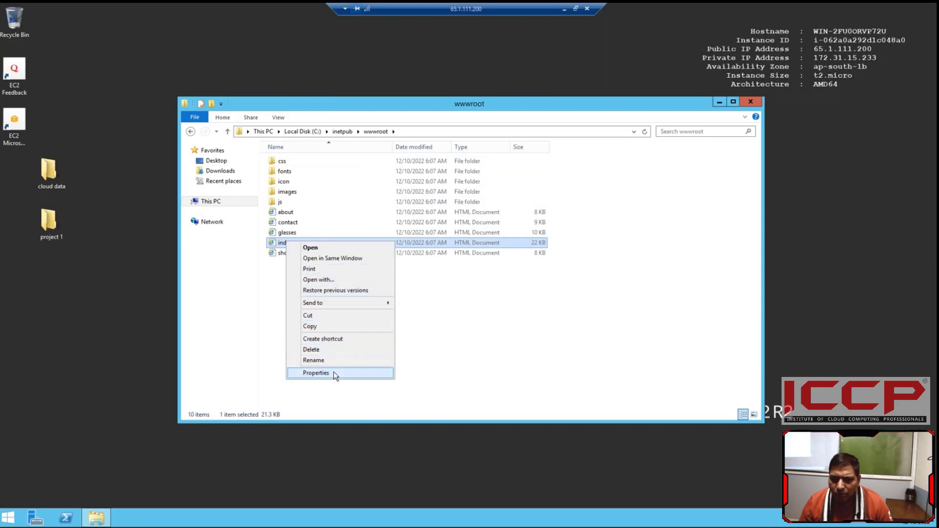
click(363, 280)
click(410, 236)
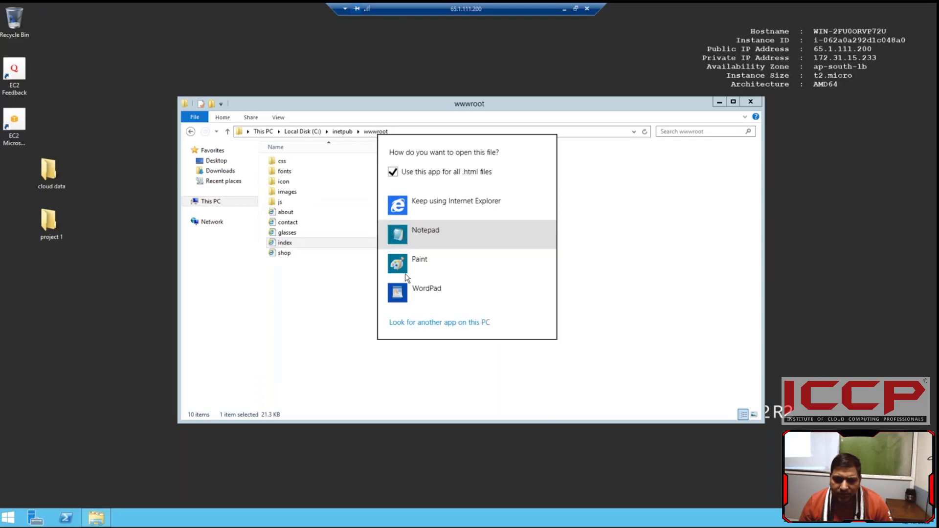
click(424, 233)
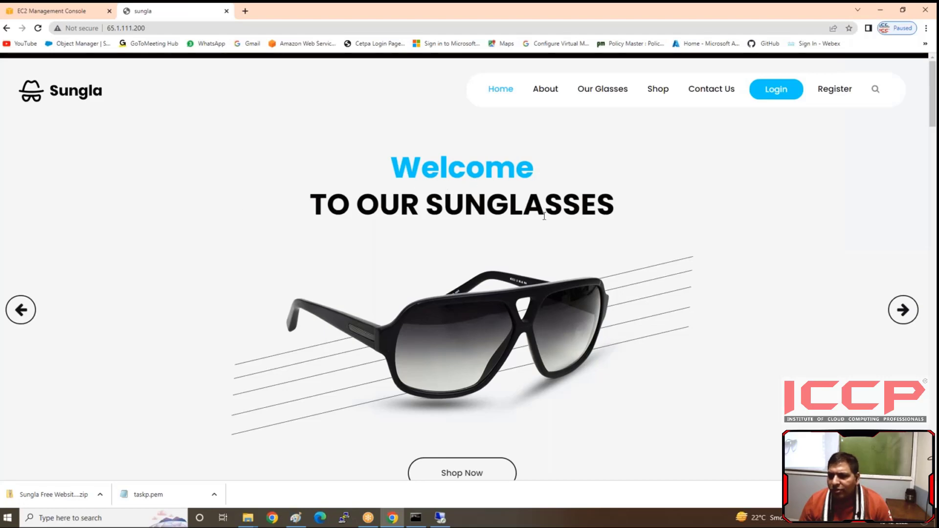
Step: Back in the remote session, find "Welcome" in the index file and replace it with "Subcribe" in the banner heading
click(440, 517)
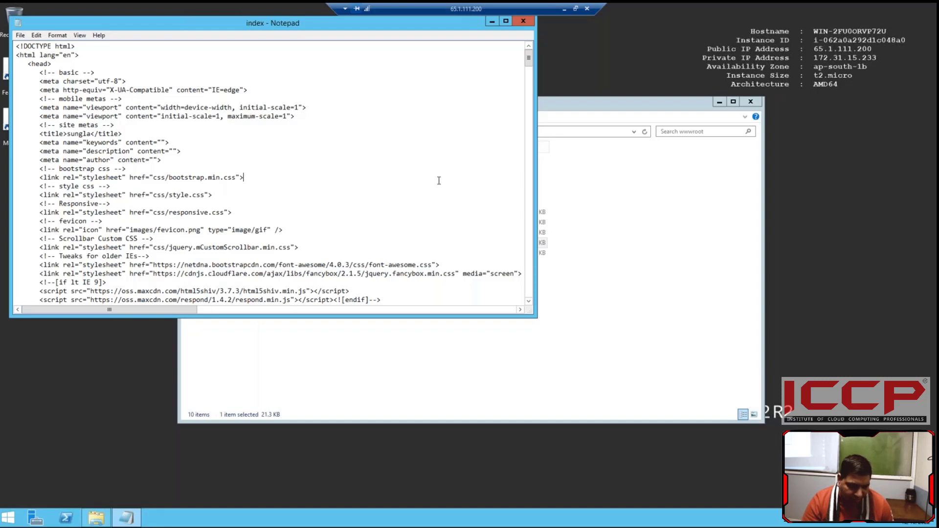
key(ctrl+f)
text(Welcome)
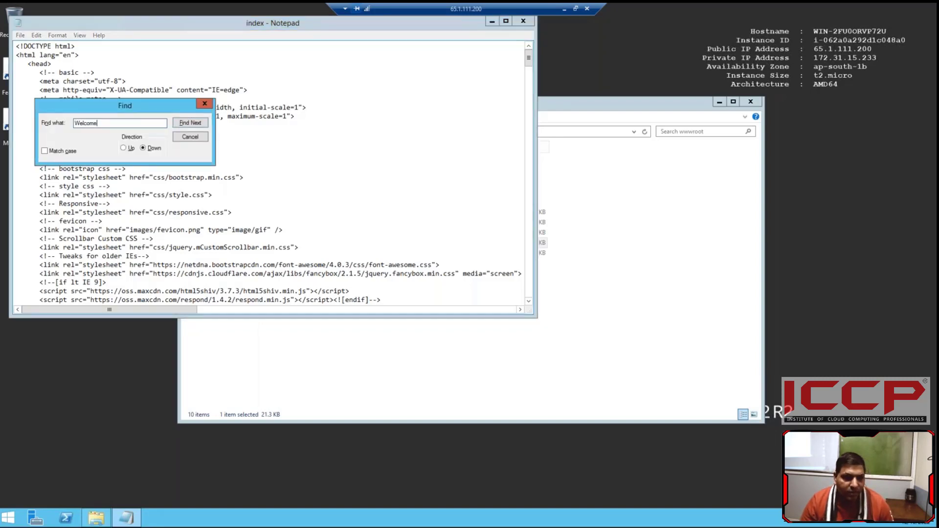
key(Return)
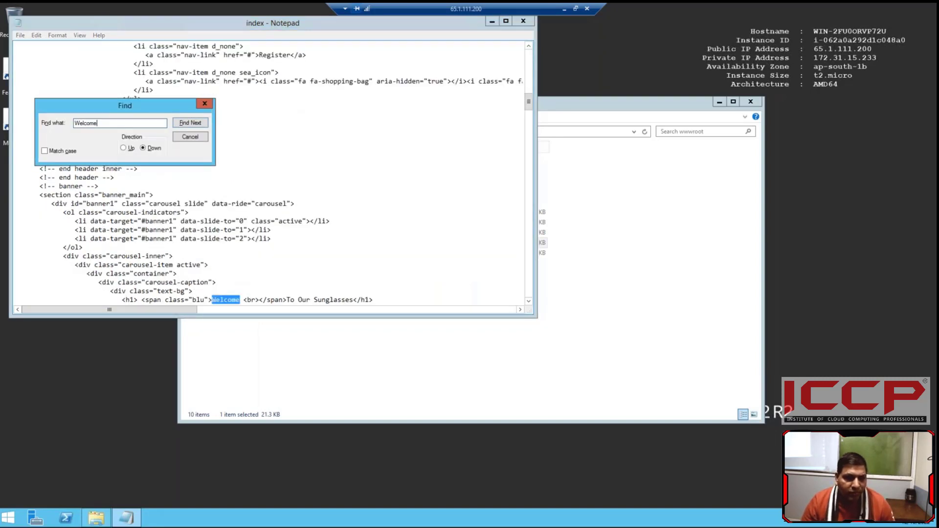
click(250, 300)
key(BackSpace)
key(BackSpace)
key(BackSpace)
key(BackSpace)
key(BackSpace)
key(BackSpace)
key(BackSpace)
key(BackSpace)
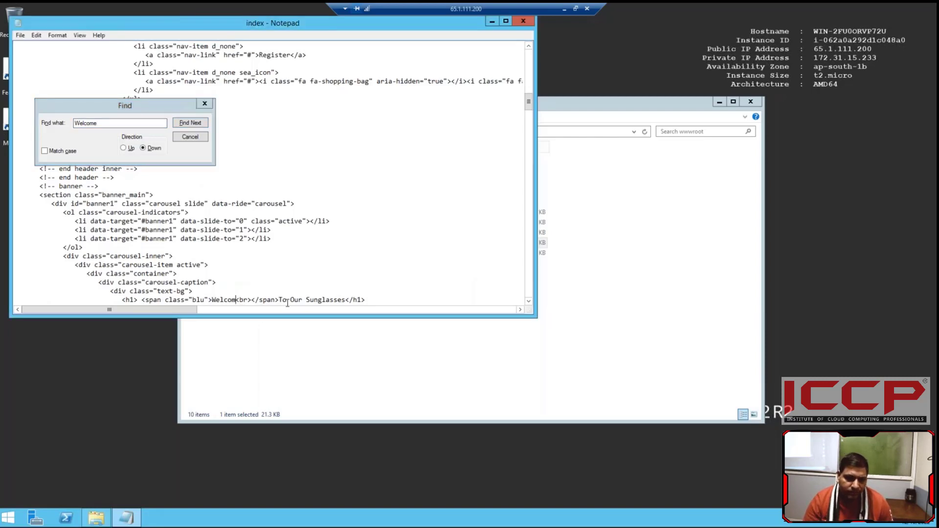
text(Subcr)
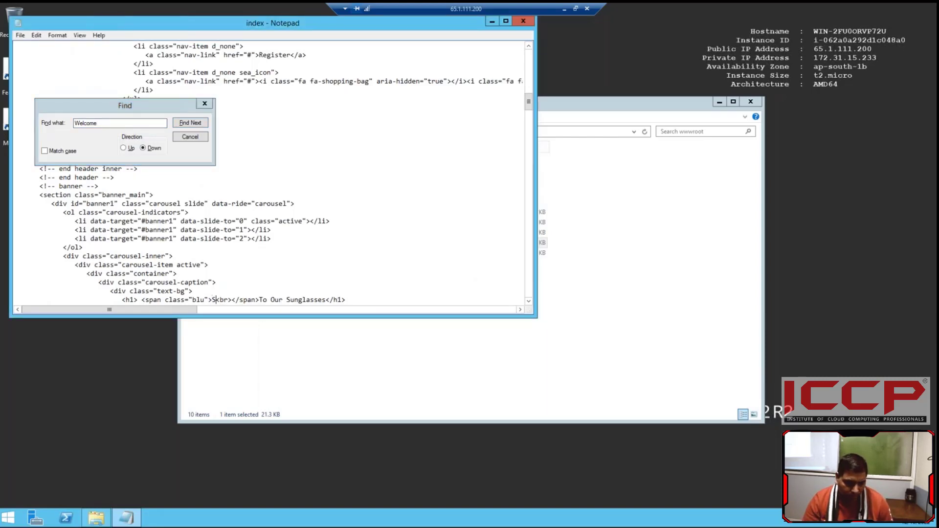
text(ibe)
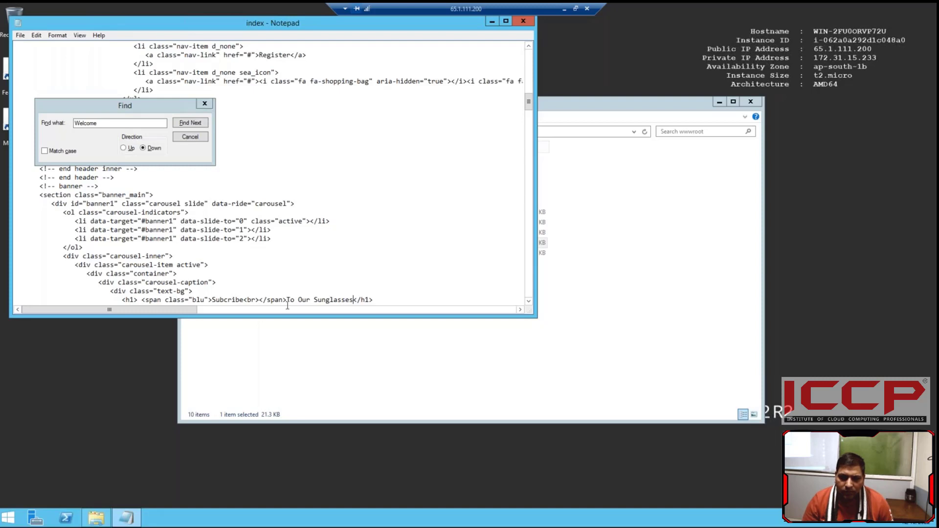
Step: Replace "To Our Sunglasses" in the banner heading with "ICCp infotech and Watc this vedio"
key(BackSpace)
key(BackSpace)
key(BackSpace)
key(BackSpace)
key(BackSpace)
key(BackSpace)
key(BackSpace)
key(BackSpace)
key(BackSpace)
key(BackSpace)
key(BackSpace)
key(BackSpace)
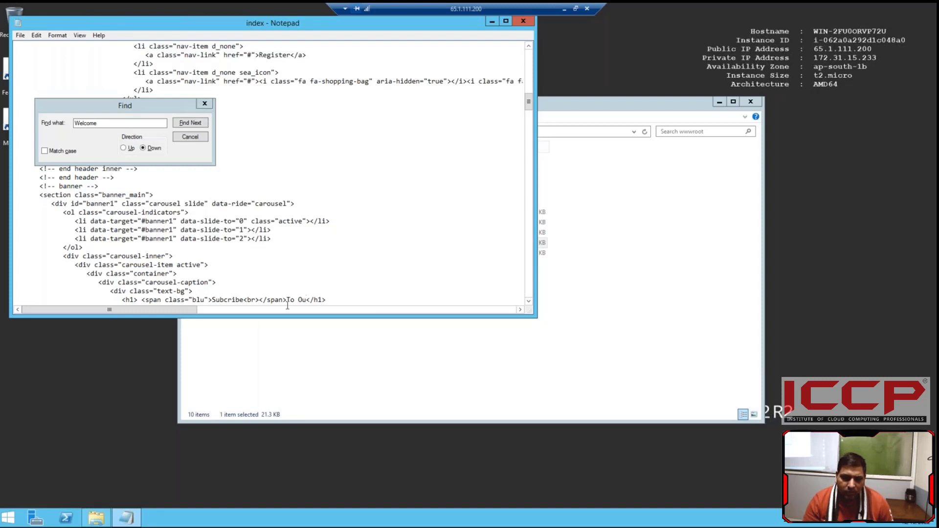
key(BackSpace)
key(BackSpace)
key(BackSpace)
key(BackSpace)
key(BackSpace)
text(ICCp info)
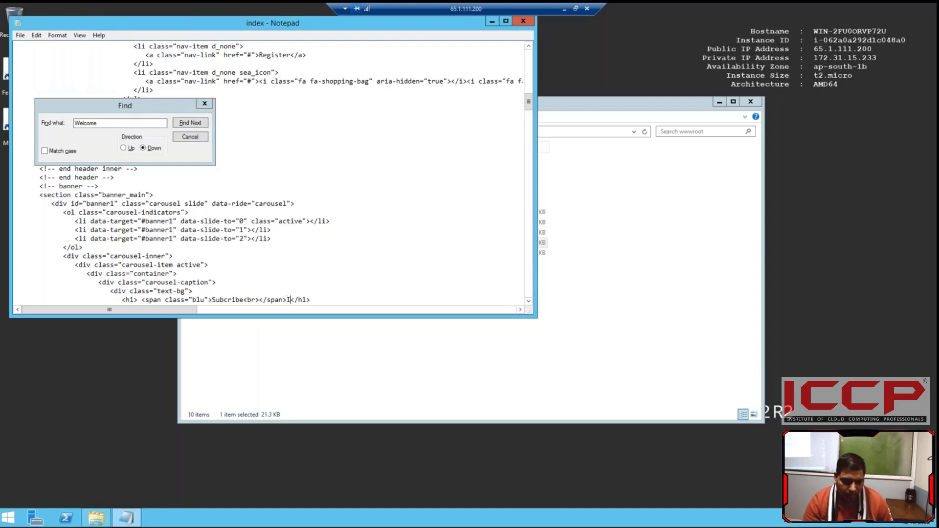
text(tech )
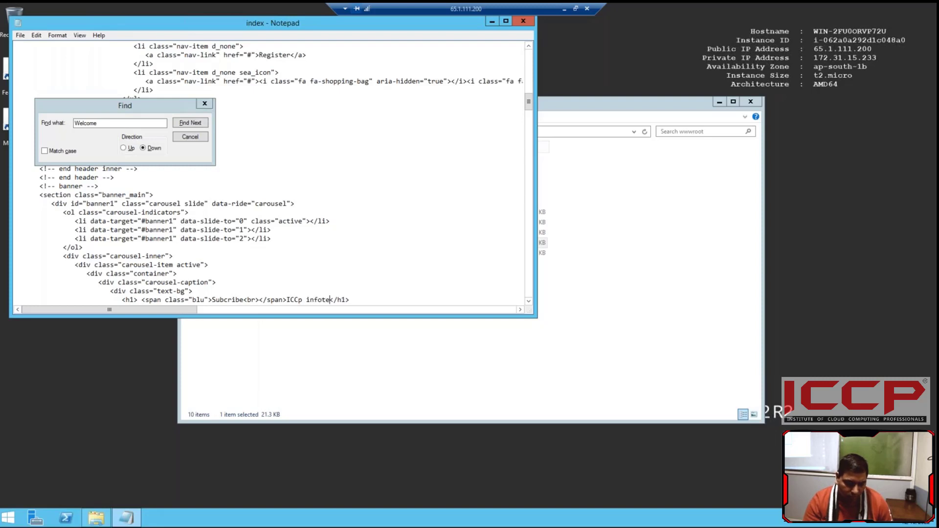
text(ans)
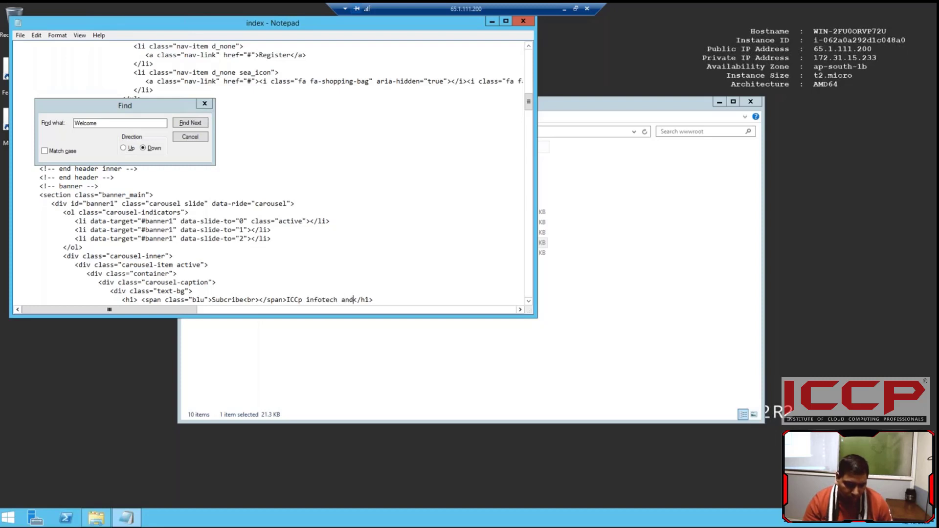
key(BackSpace)
text(s)
key(BackSpace)
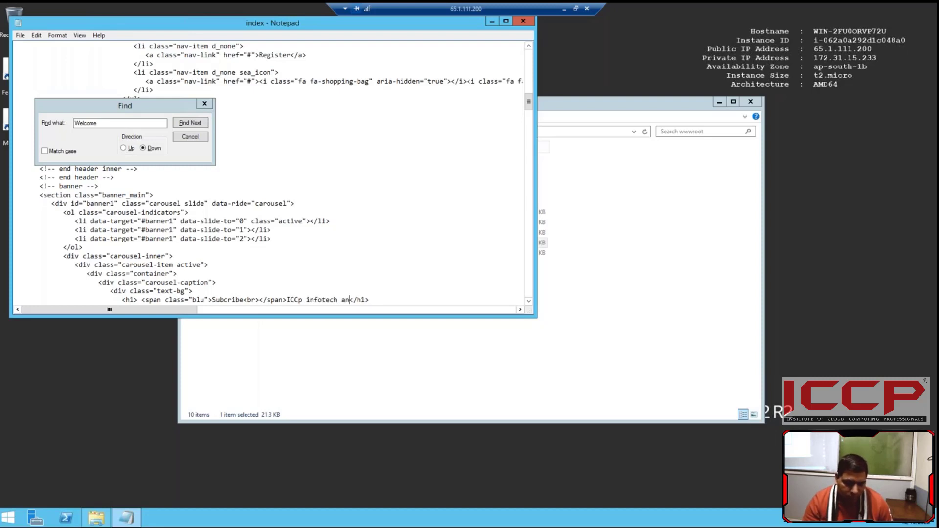
text(d Watc t)
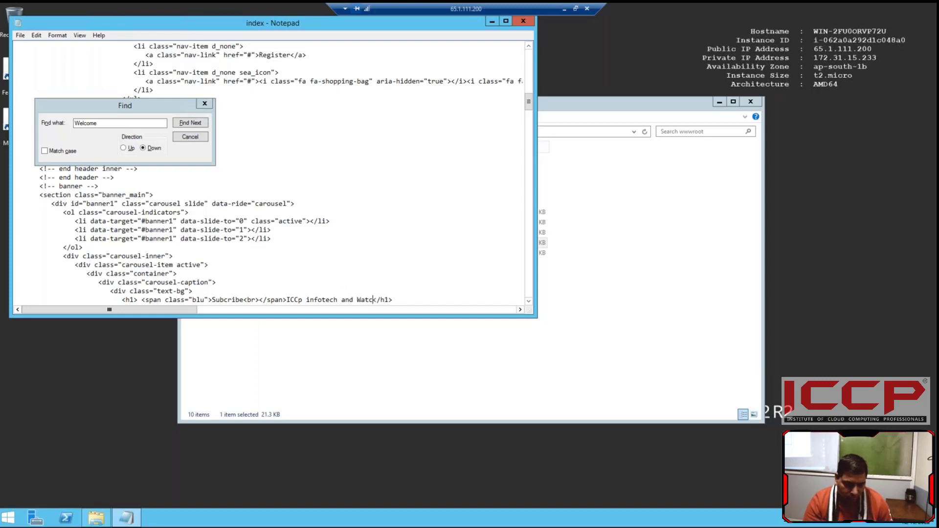
text(his )
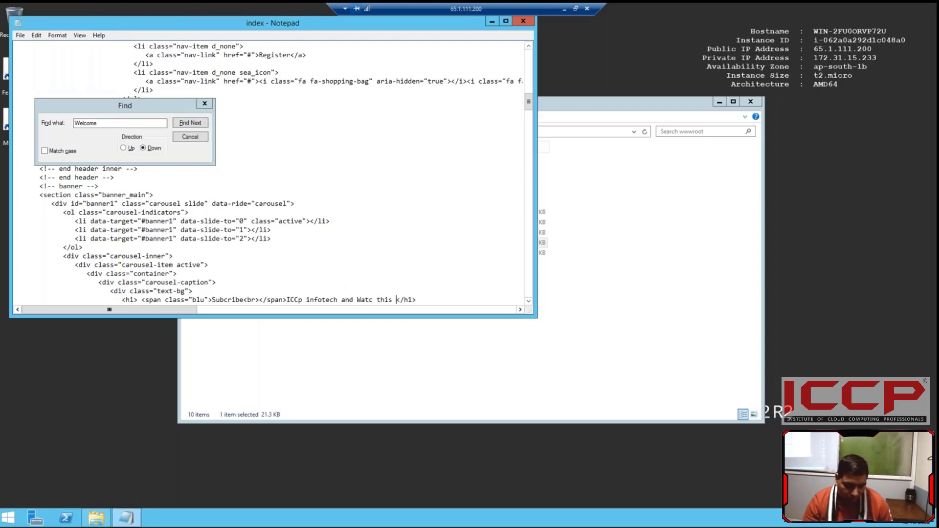
text(vedio)
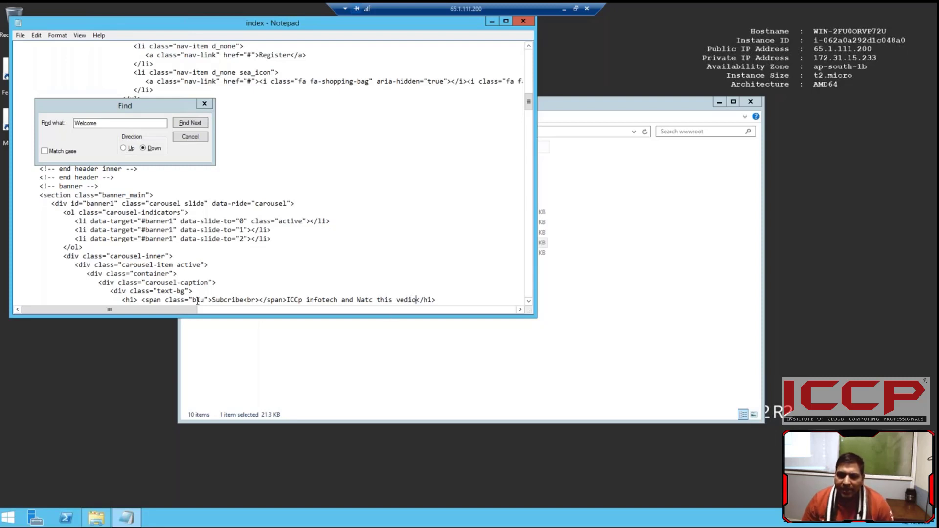
Step: Correct the heading text to "ICCP" and "Watch", close the Find dialog and save the index file
click(306, 299)
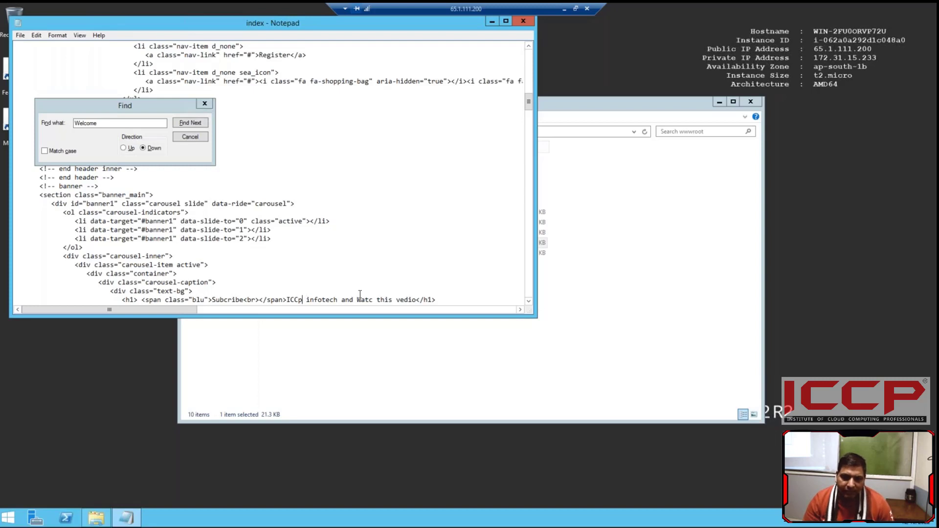
key(BackSpace)
text(P)
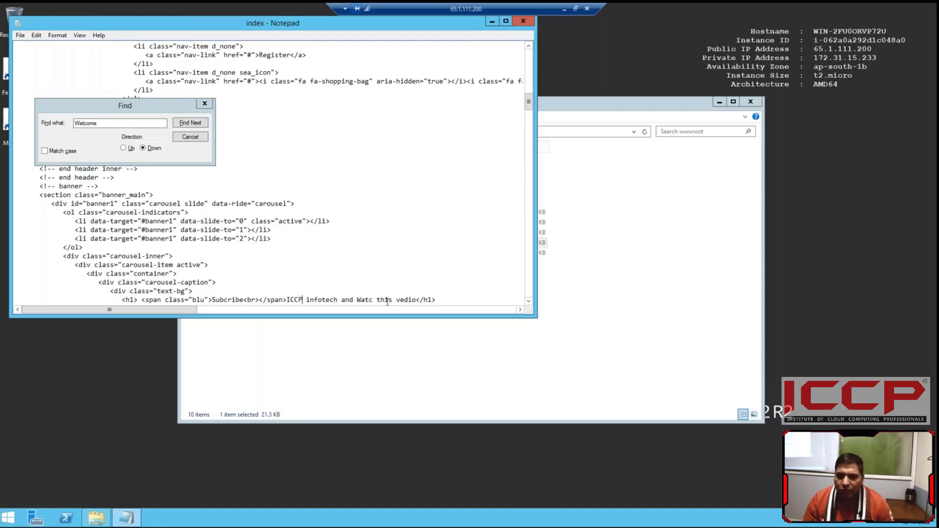
click(373, 299)
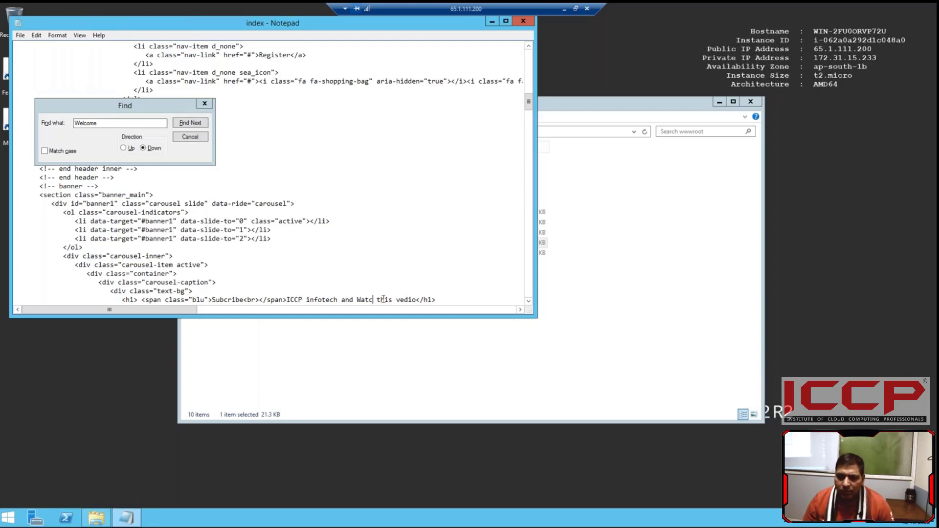
text(h)
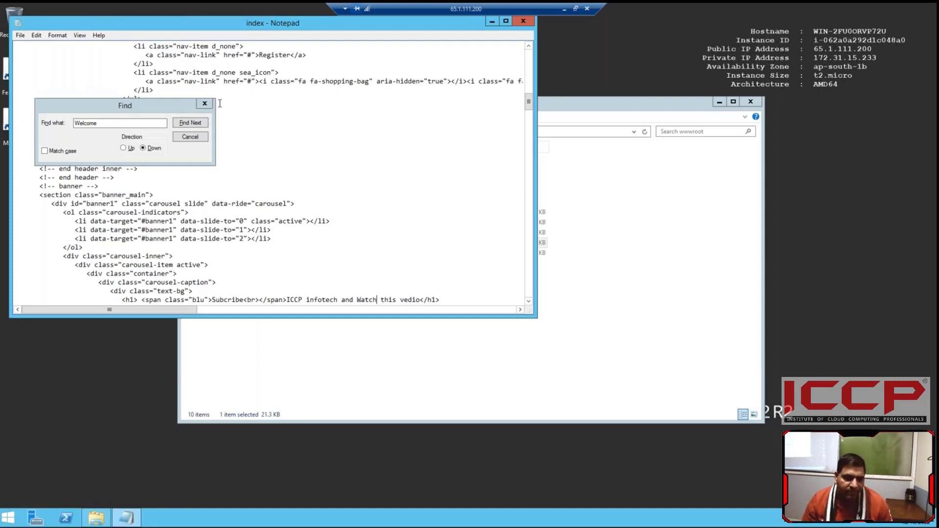
click(205, 103)
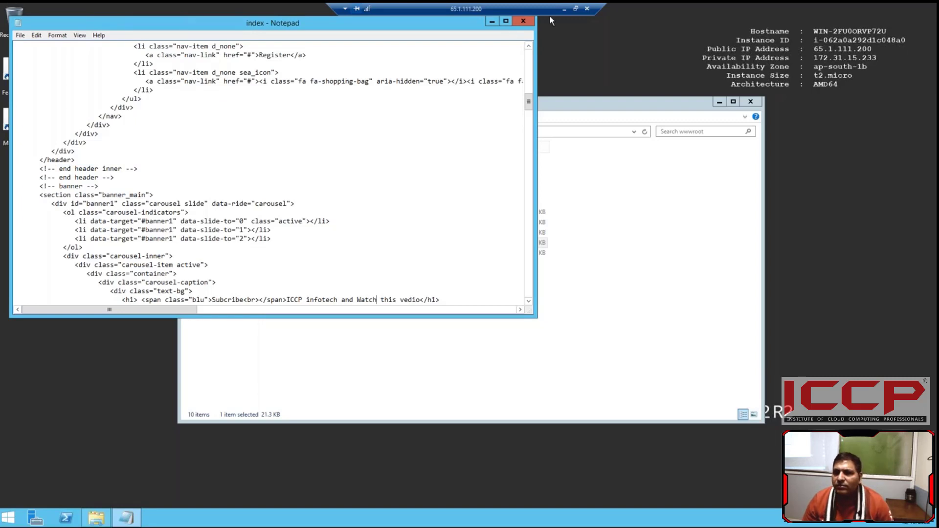
Step: Minimize Notepad and the remote session, reload the website at 65.1.111.200 and check the edited banner heading
click(492, 22)
click(564, 8)
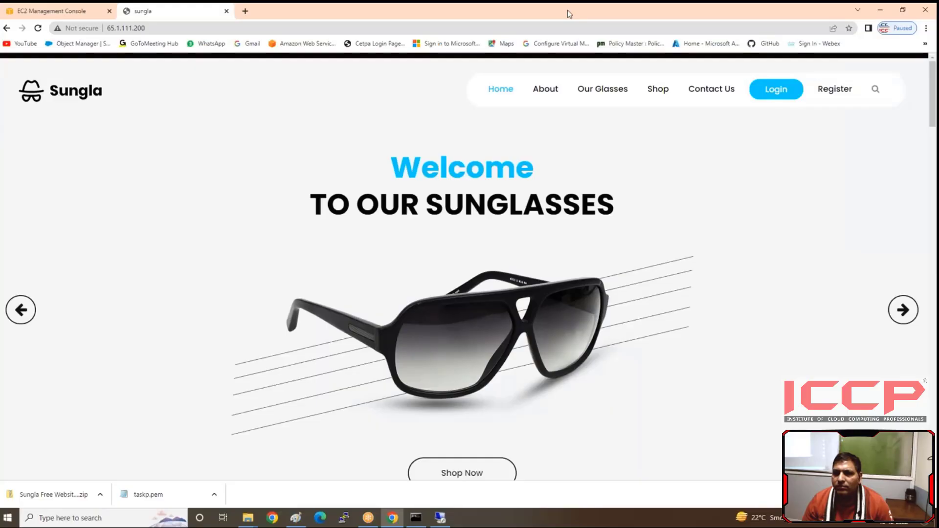
click(38, 28)
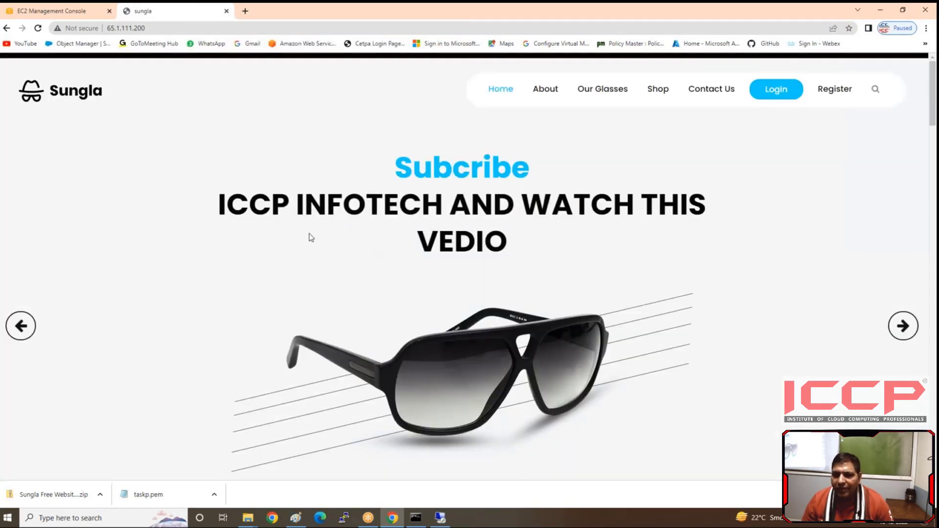
drag(218, 214, 439, 199)
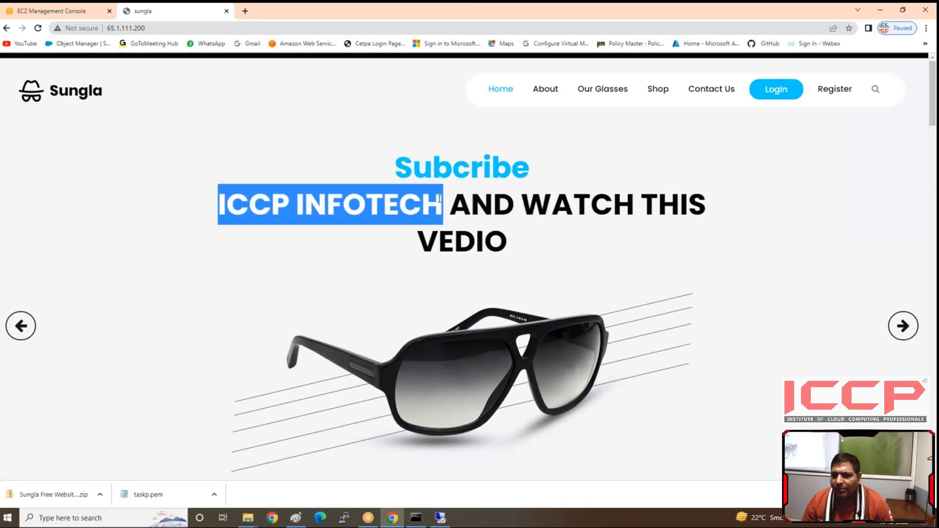